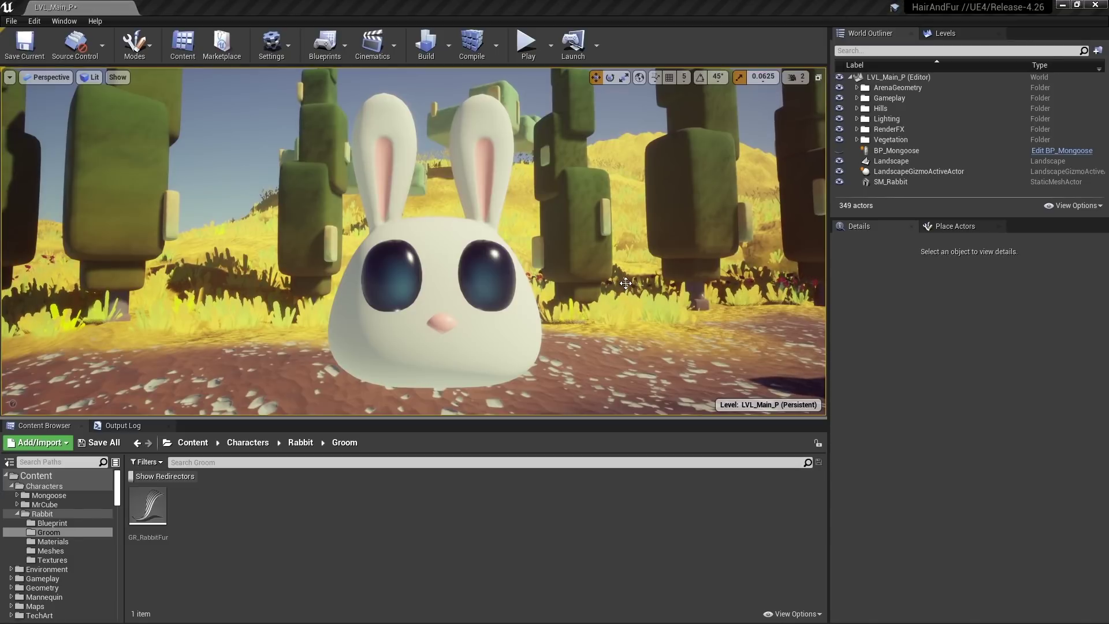
# Step: Switch to Blender and review the rabbit's hair particle settings down to the Children section, checking the combed fur in the 3D view
pyautogui.hotkey('alt', 'Tab')
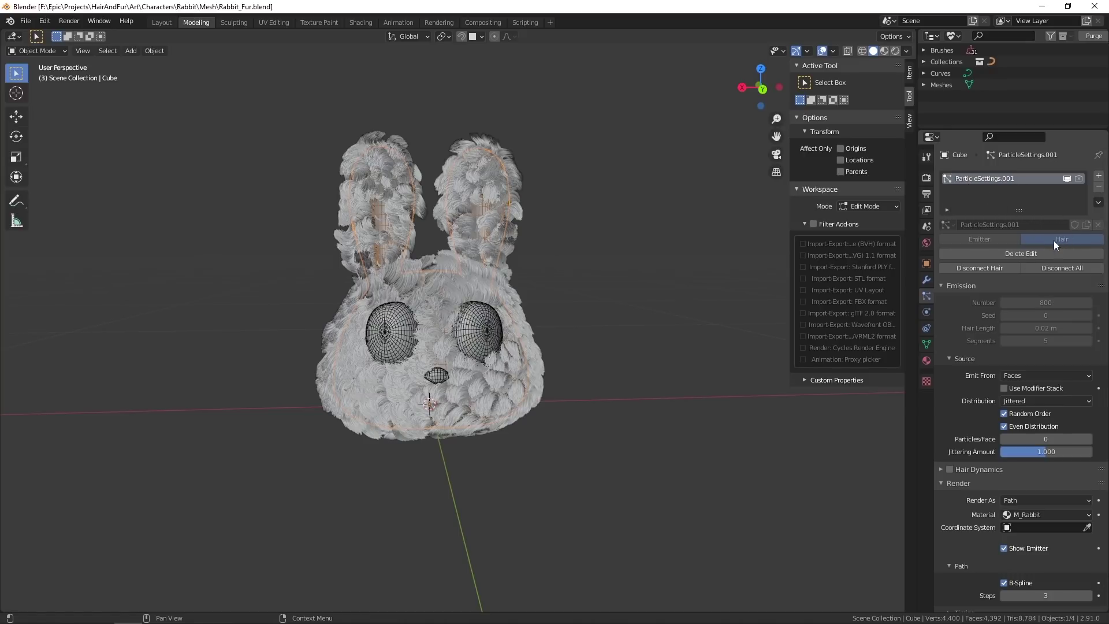
pyautogui.scroll(-10, 1068, 242)
pyautogui.moveTo(584, 156); pyautogui.dragTo(570, 147, button='middle')
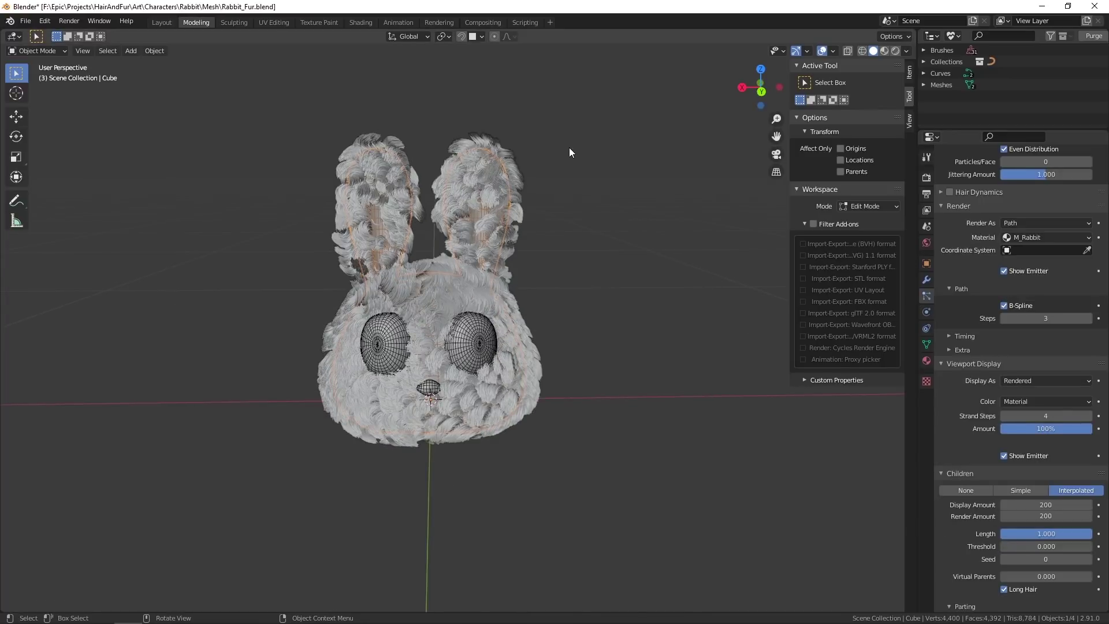
# Step: Bring GR_Rabbit.abc from the file explorer into Unreal's Groom folder, review the Groom Import Options and cancel the import
pyautogui.hotkey('alt', 'Tab')
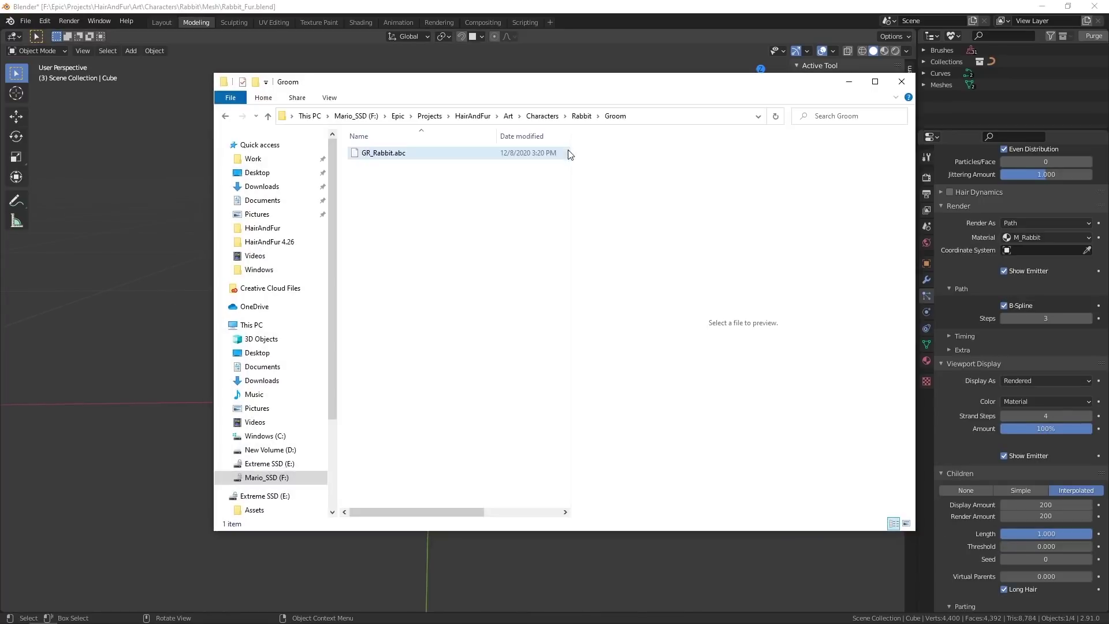
pyautogui.moveTo(454, 89); pyautogui.dragTo(267, 116)
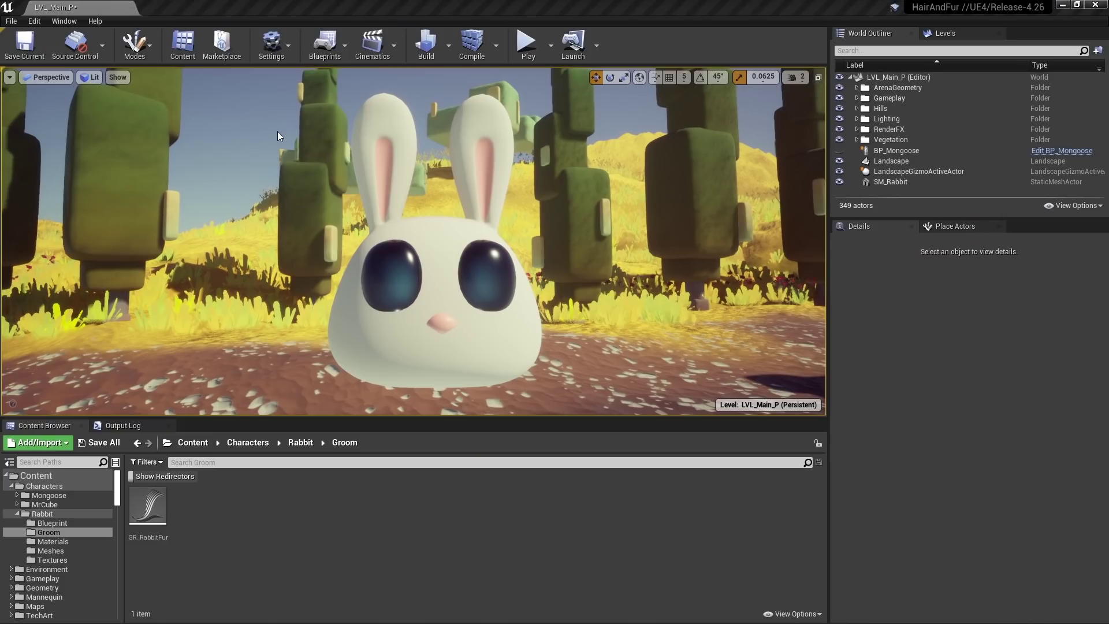
pyautogui.hotkey('alt', 'Tab')
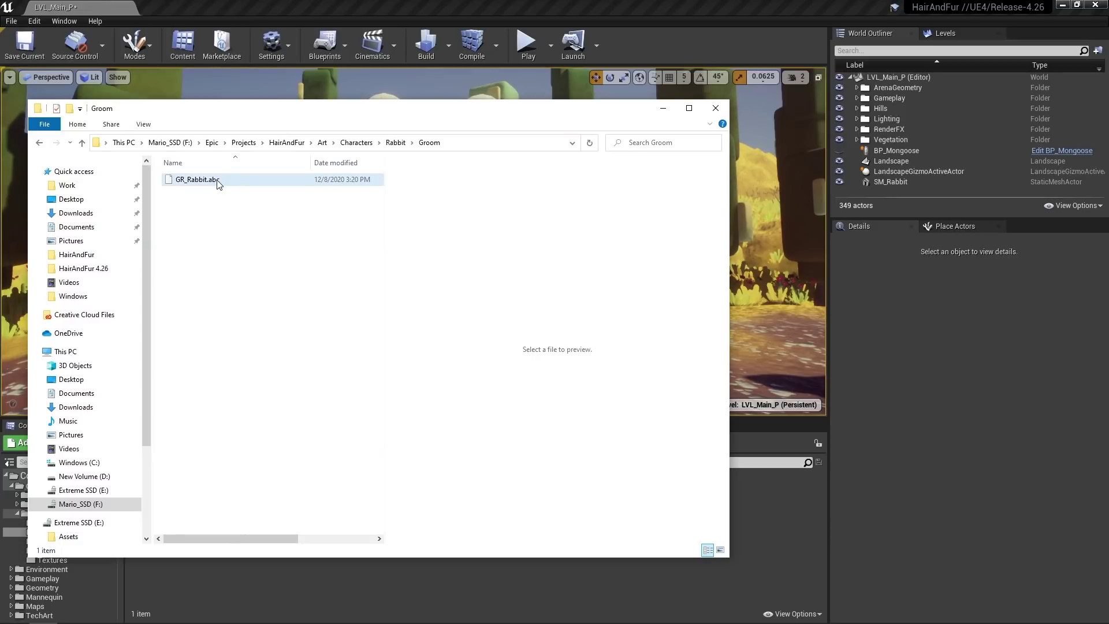
pyautogui.moveTo(218, 183); pyautogui.dragTo(525, 587)
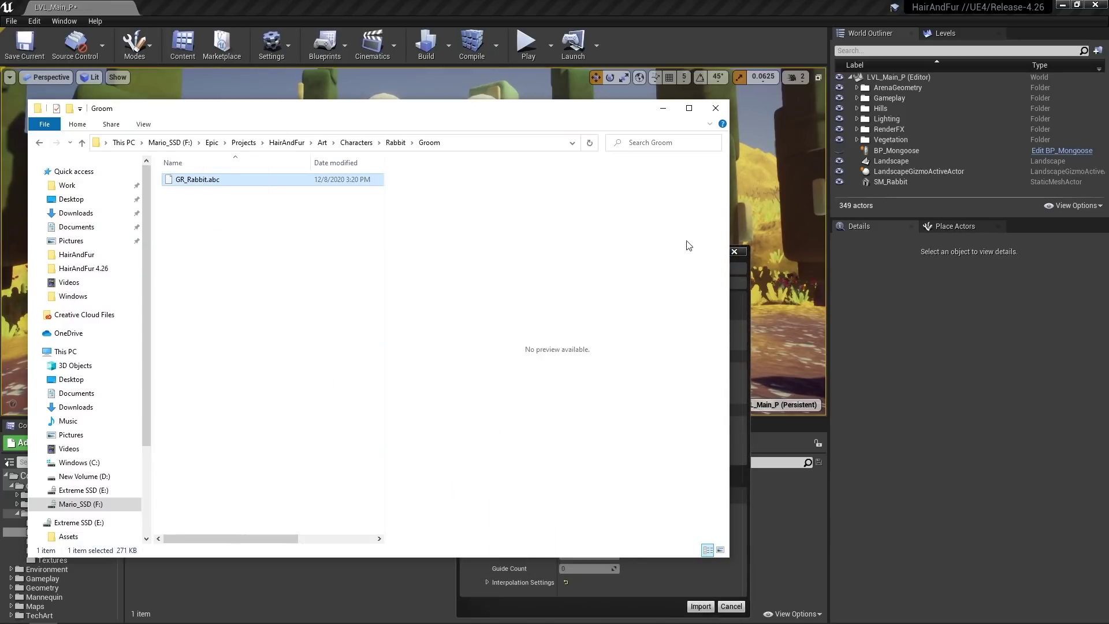
pyautogui.click(663, 109)
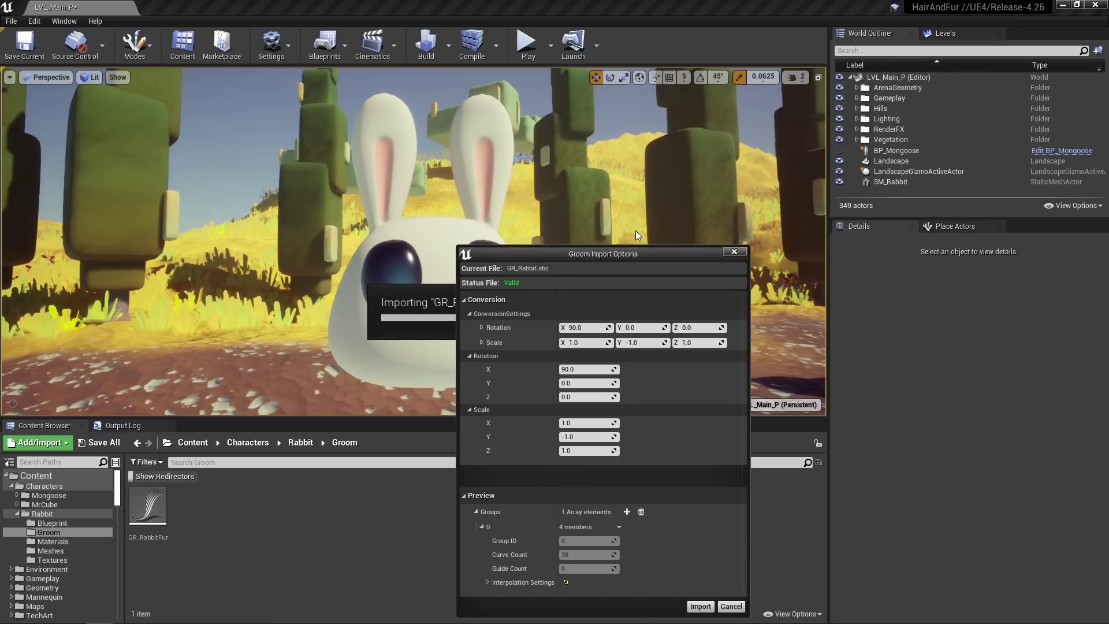
pyautogui.moveTo(638, 255); pyautogui.dragTo(616, 157)
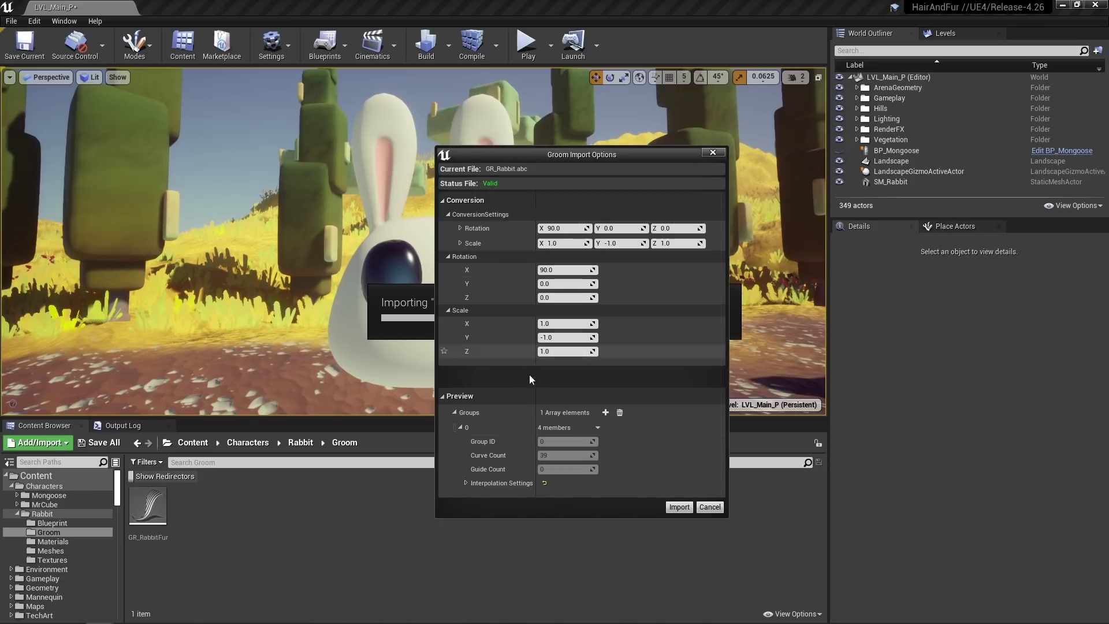
pyautogui.click(709, 508)
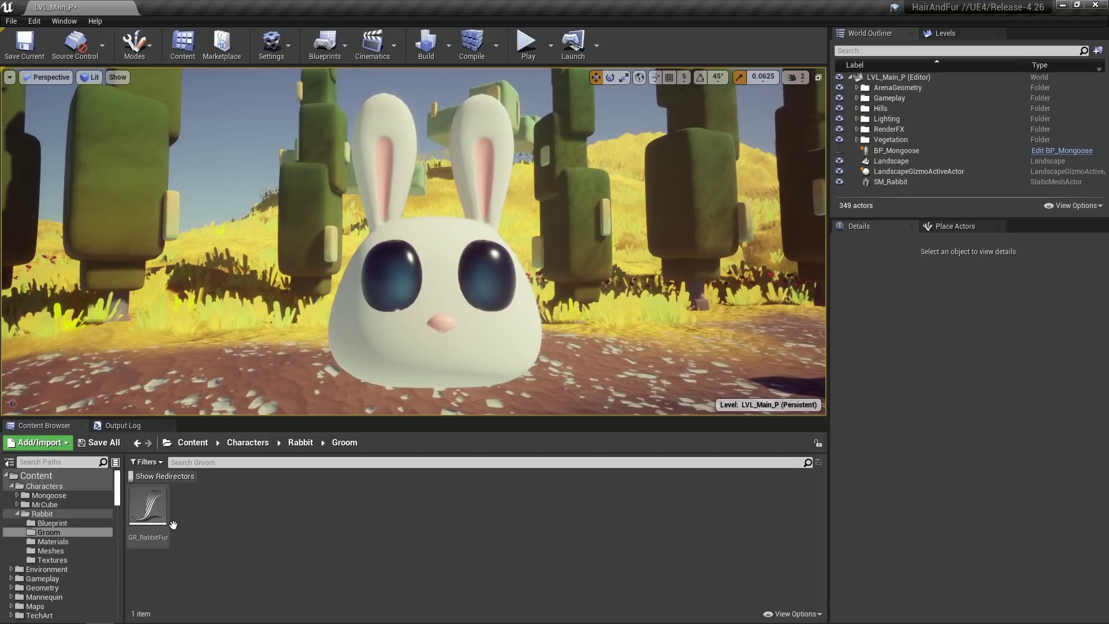
# Step: Add a Groom component to the SM_Rabbit actor in the level
pyautogui.moveTo(156, 499)
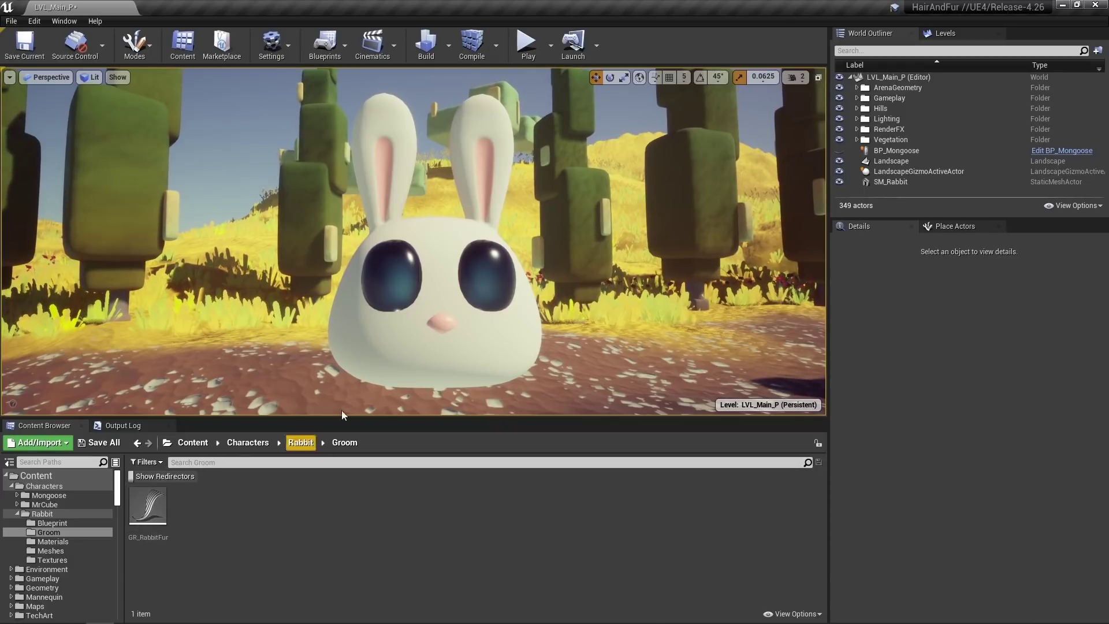
pyautogui.click(382, 351)
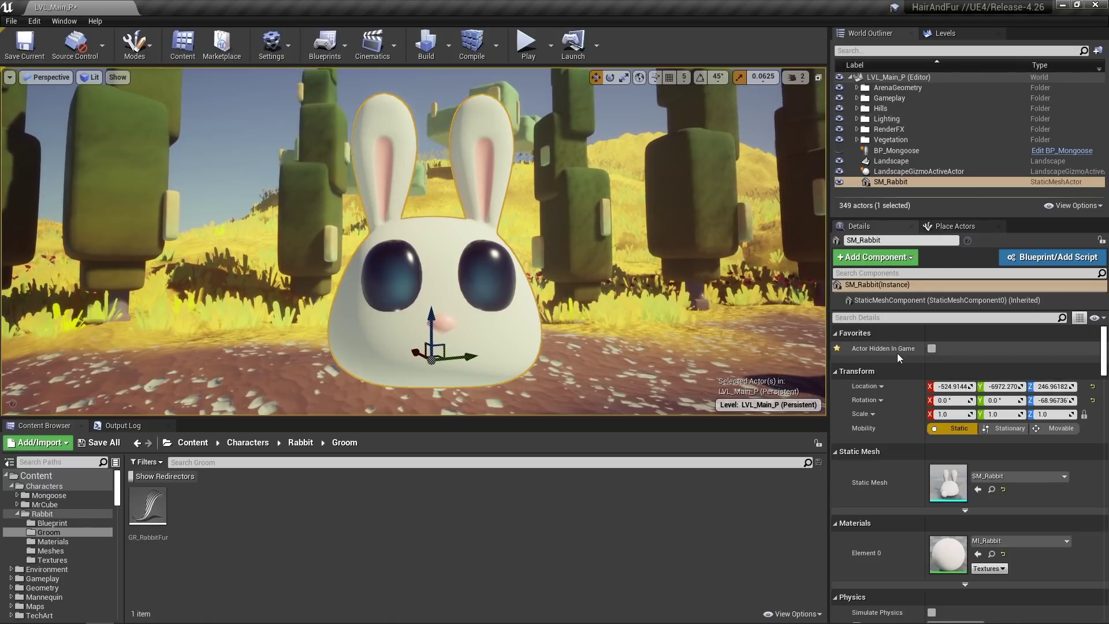
pyautogui.click(877, 263)
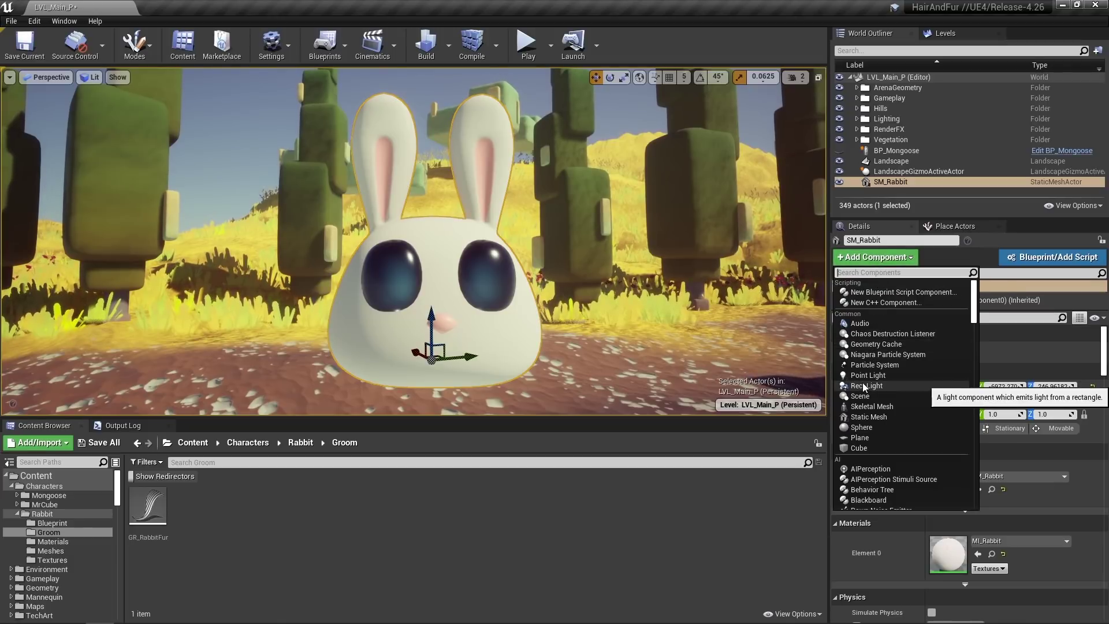
pyautogui.write('groo')
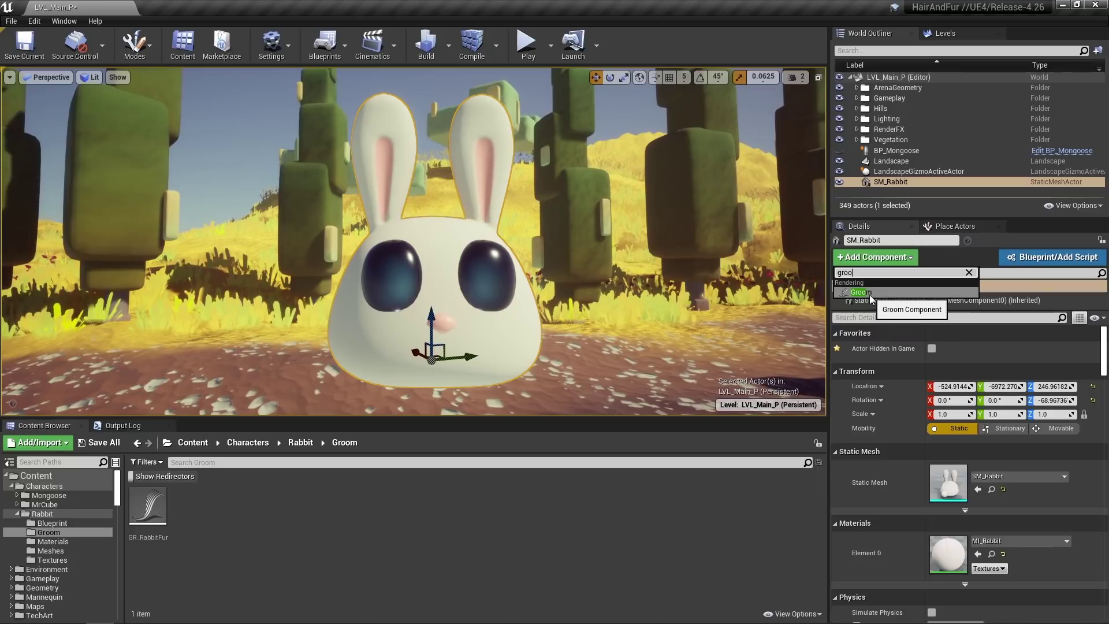
pyautogui.click(862, 292)
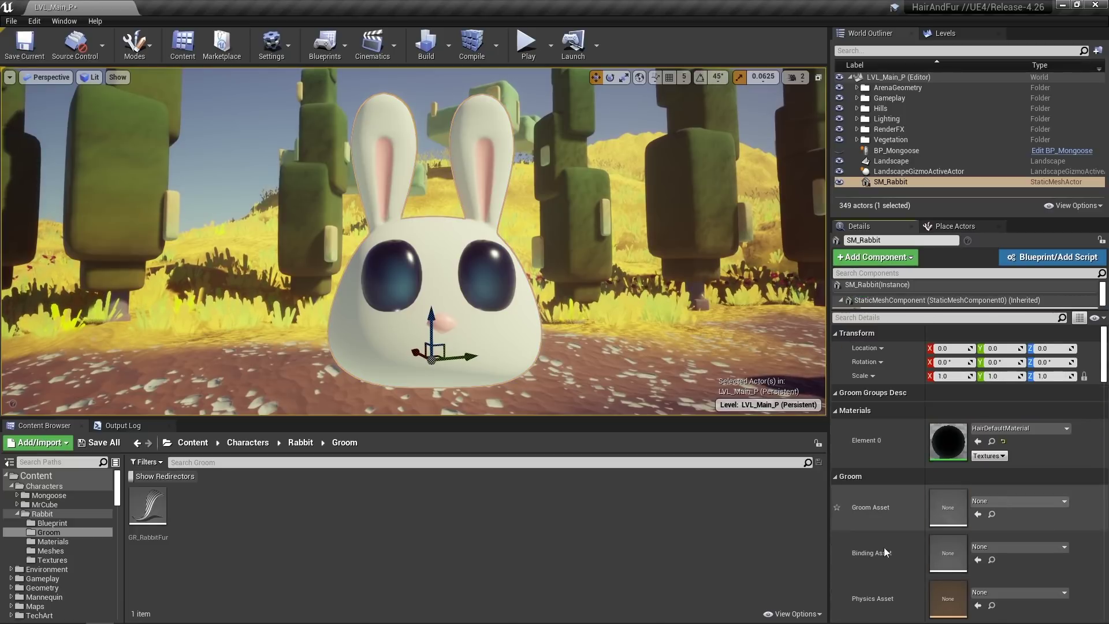
# Step: Assign GR_RabbitFur as the Groom Asset of the rabbit's Groom component, then deselect the rabbit and view its fur
pyautogui.scroll(-2, 950, 536)
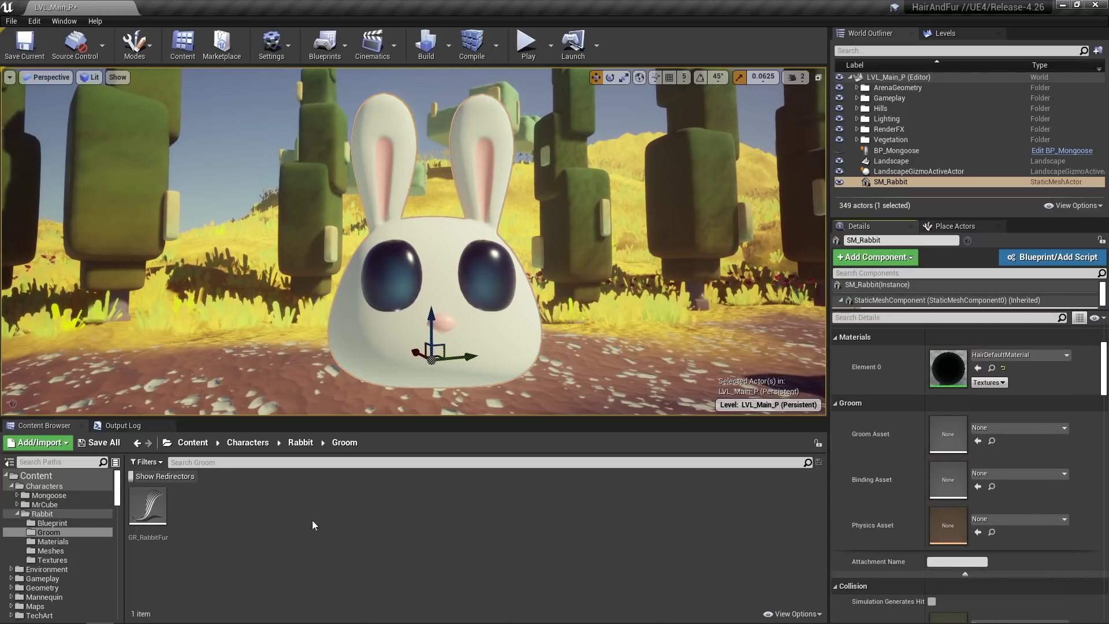
pyautogui.moveTo(148, 505); pyautogui.dragTo(877, 460)
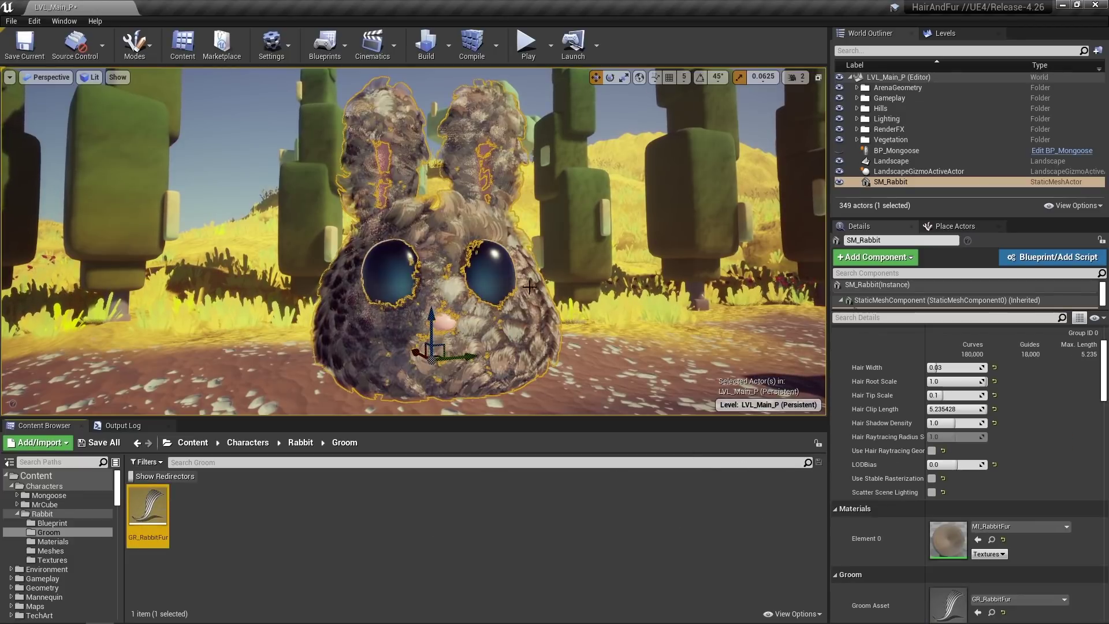
pyautogui.press('Escape')
pyautogui.moveTo(620, 314)
pyautogui.mouseDown(button='right')
pyautogui.moveTo(641, 314)
pyautogui.moveTo(627, 314)
pyautogui.mouseUp(button='right')
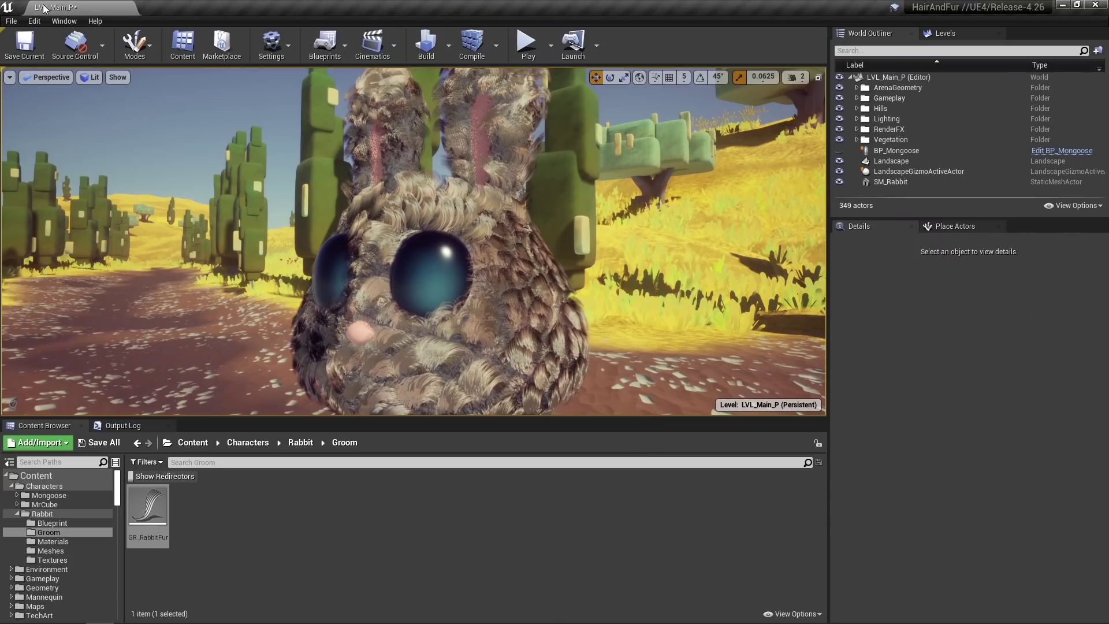
# Step: Check the skin cache options in the Project Settings by searching for "skin", then close the settings
pyautogui.click(34, 21)
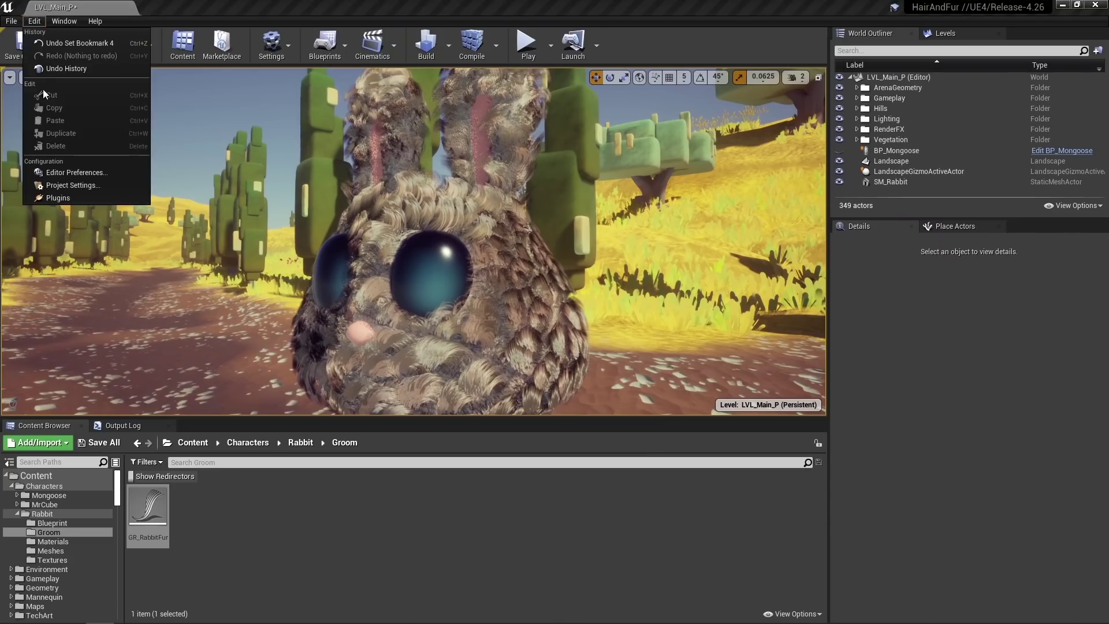
pyautogui.click(61, 184)
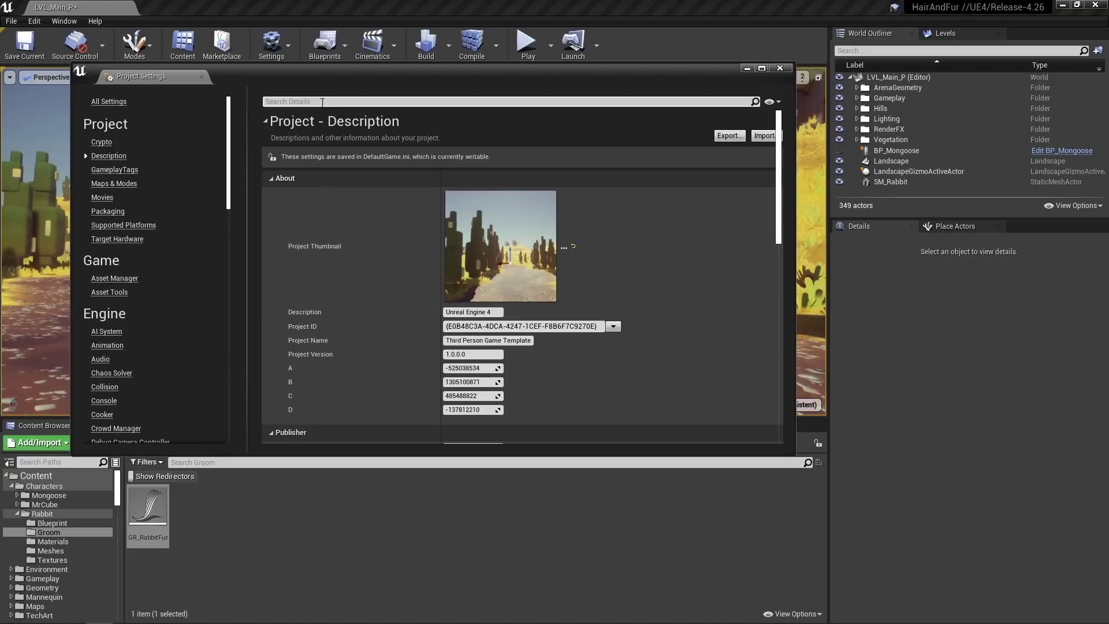
pyautogui.click(322, 102)
pyautogui.write('skin')
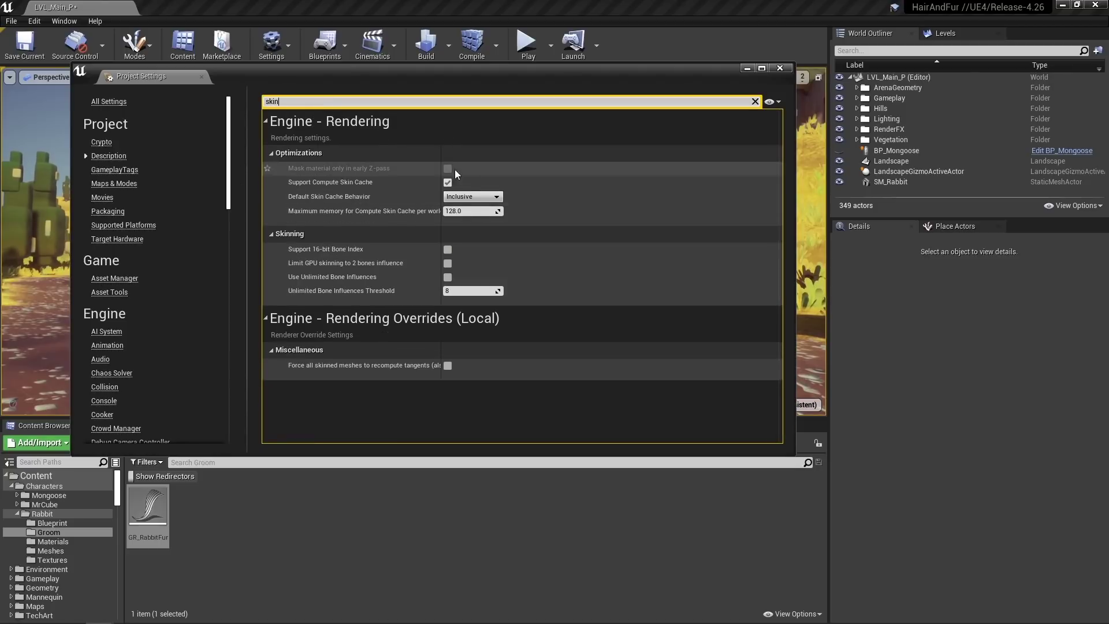
pyautogui.click(780, 69)
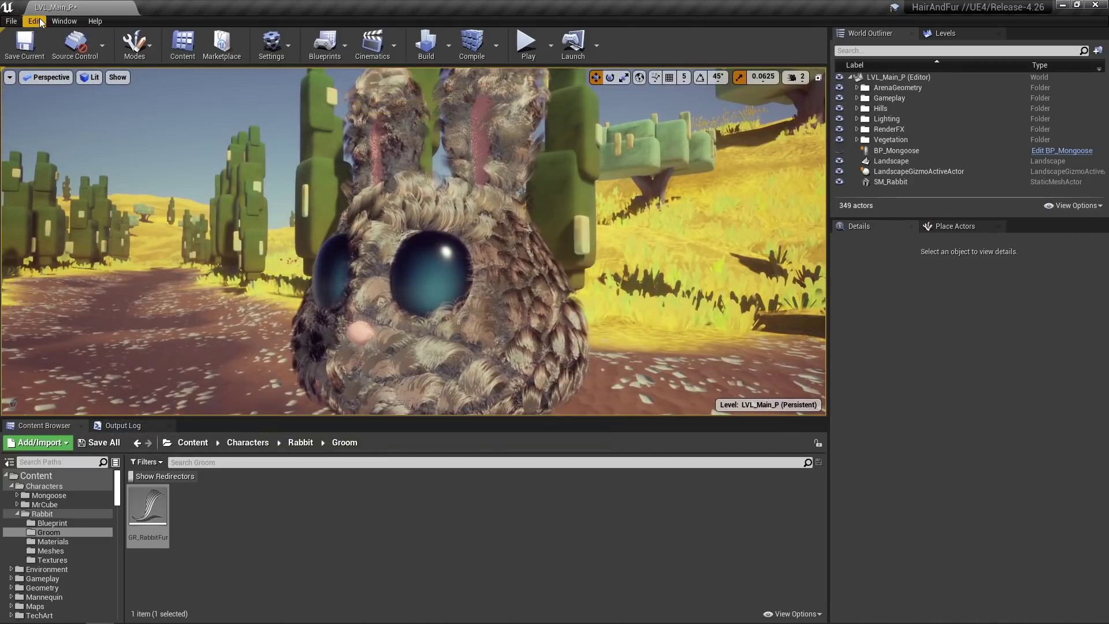
# Step: Check the Alembic Groom Importer and Groom plugins by searching the plugin list for "groom", then close the list
pyautogui.click(34, 21)
pyautogui.click(58, 198)
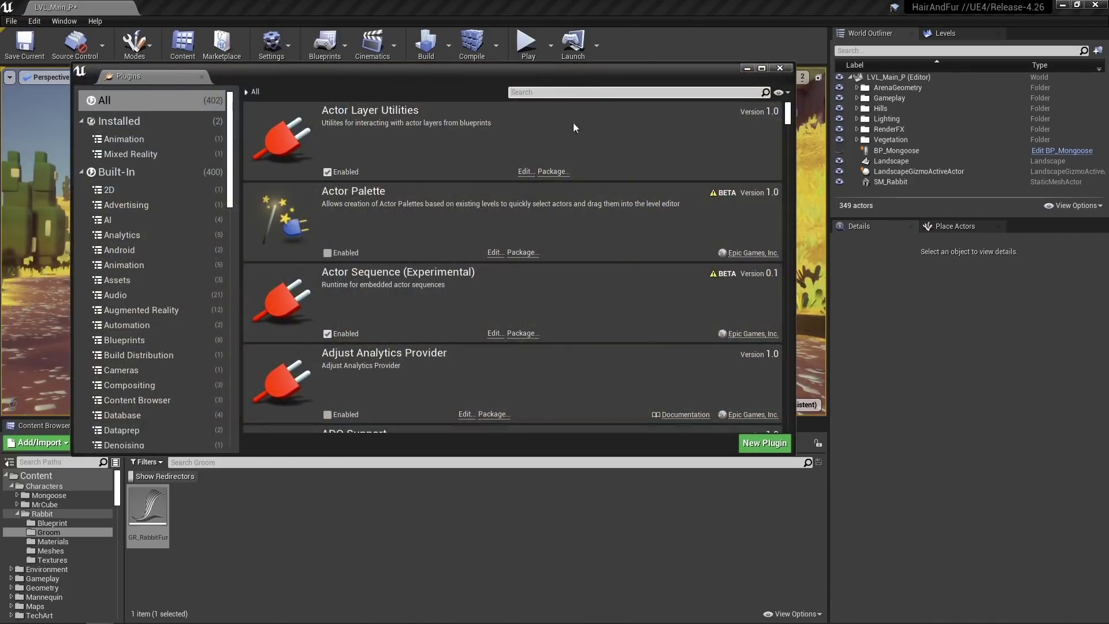
pyautogui.write('groom')
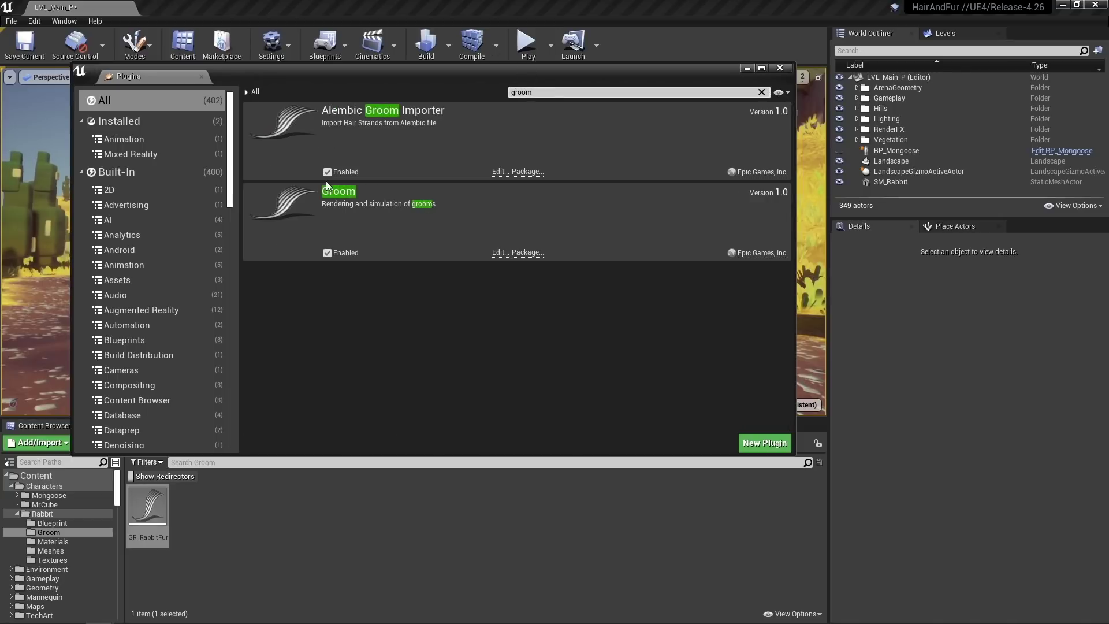
pyautogui.click(787, 67)
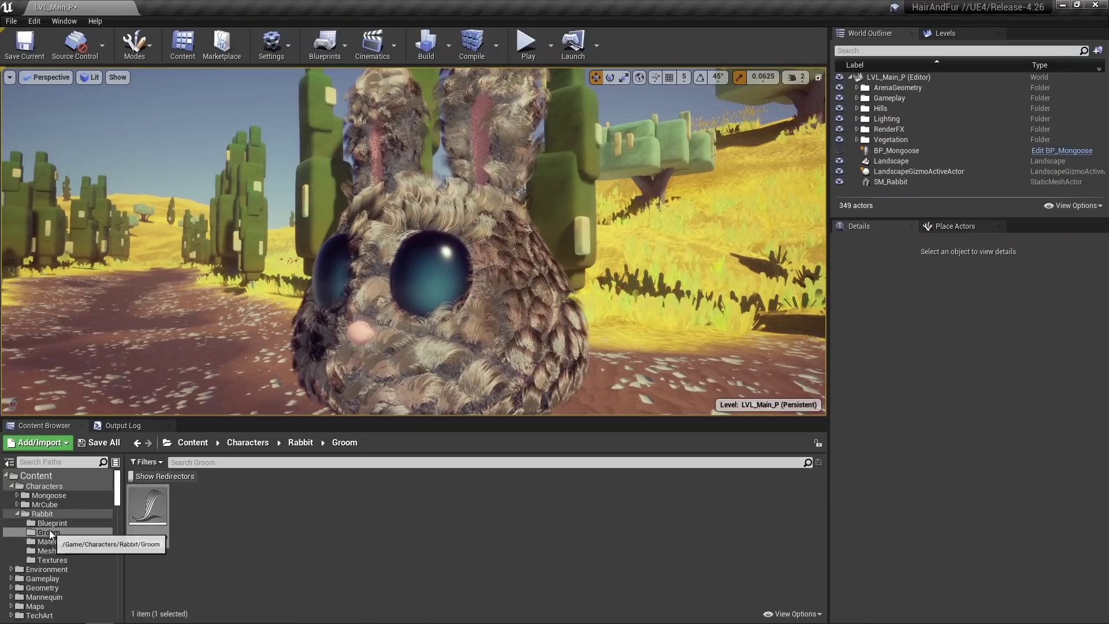
# Step: Open the GR_RabbitFur groom asset and go through its LOD, Interpolation and Strands settings
pyautogui.doubleClick(155, 509)
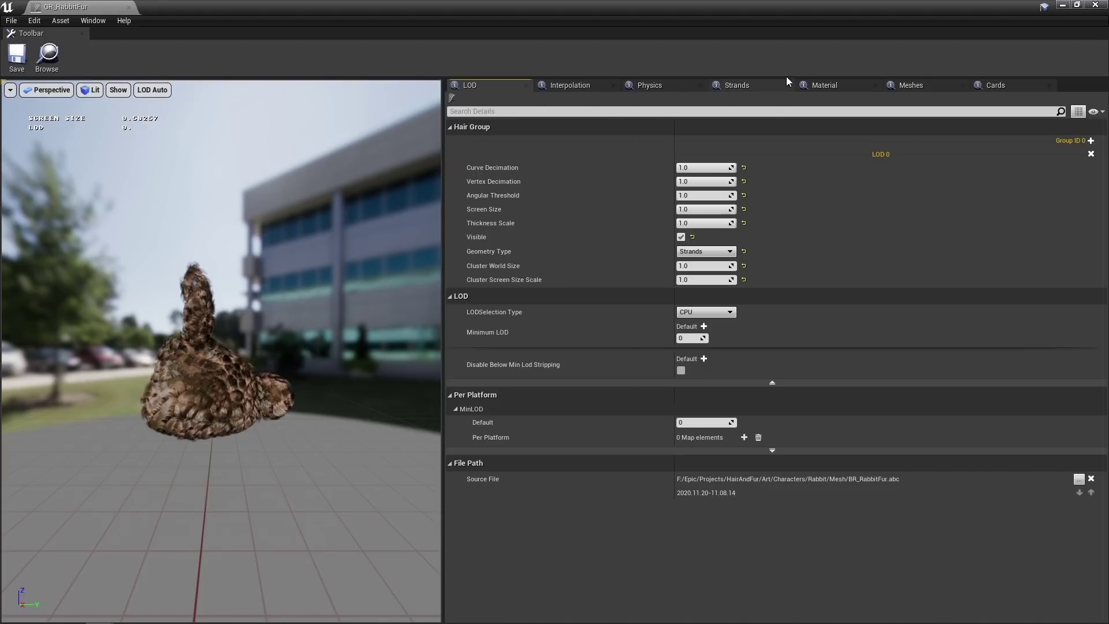
pyautogui.click(569, 83)
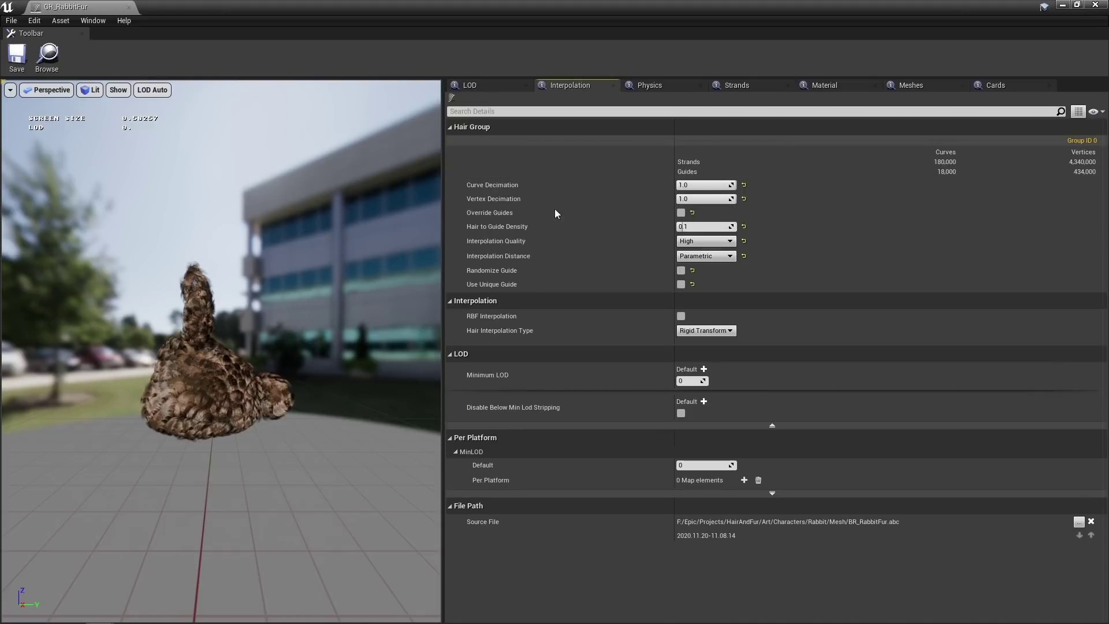
pyautogui.click(737, 85)
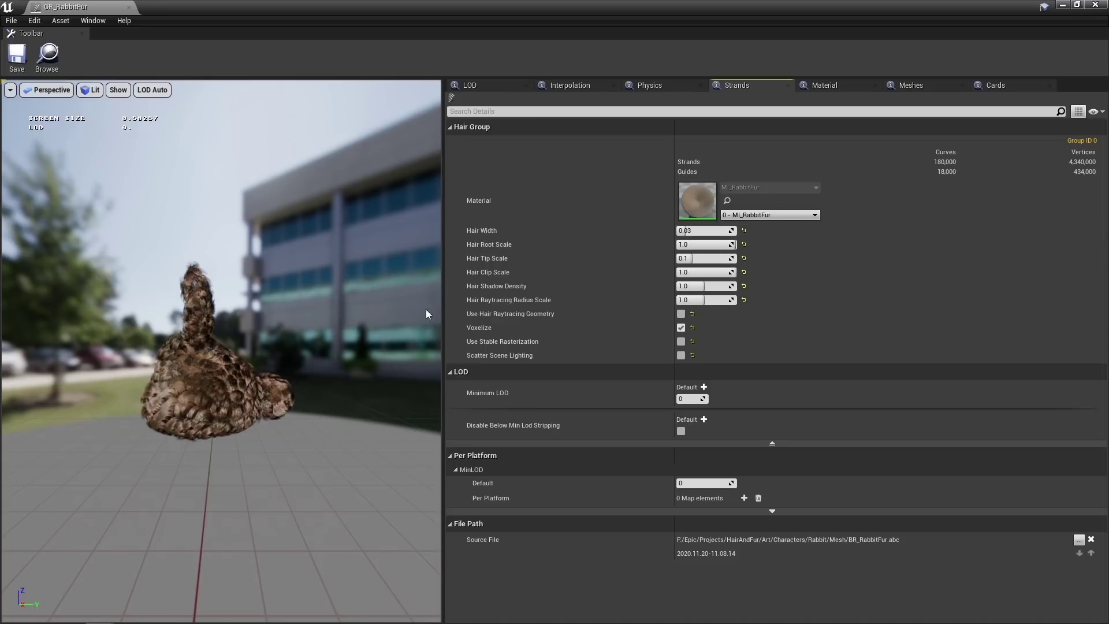
# Step: Set the groom's Hair Width to 0.3 and inspect the strands in the preview up close and from several sides
pyautogui.click(696, 230)
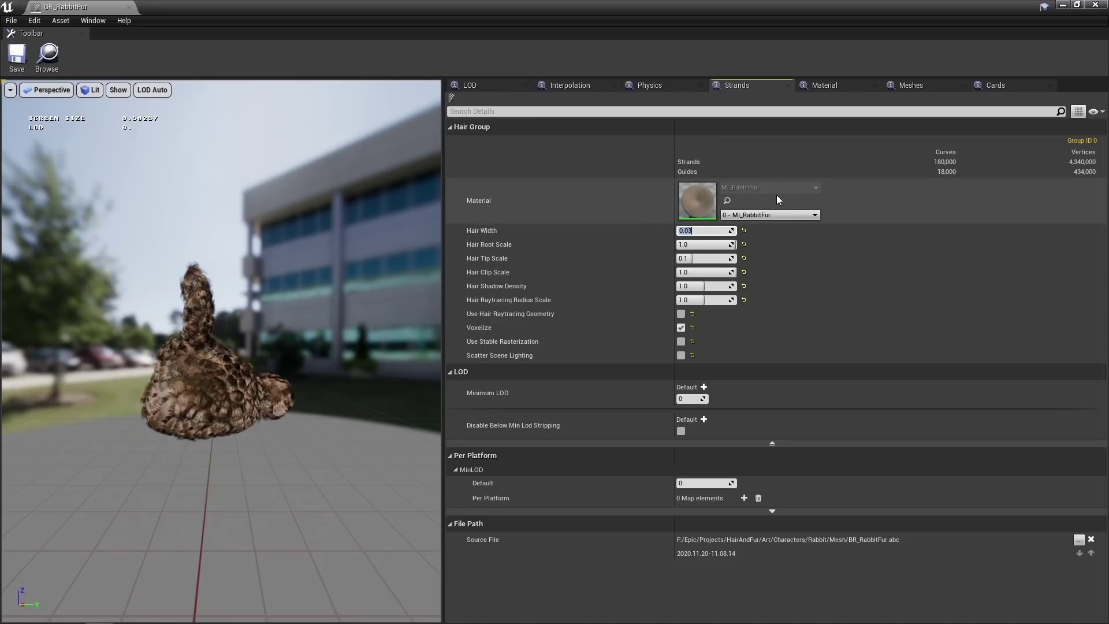
pyautogui.write('0.3')
pyautogui.press('Return')
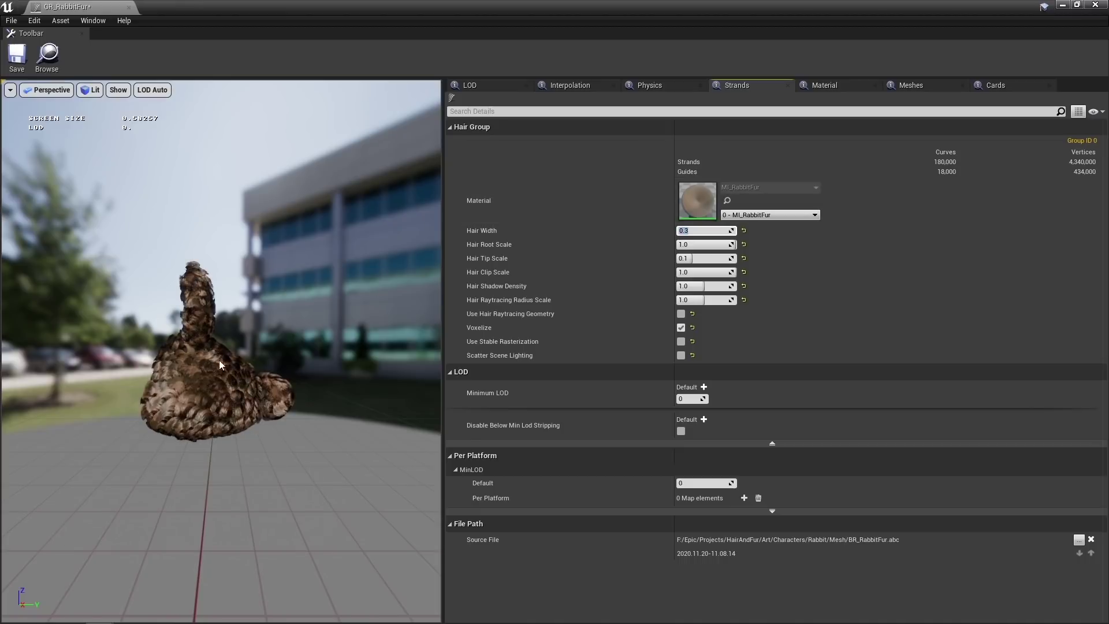
pyautogui.moveTo(160, 386); pyautogui.dragTo(160, 271, button='right')
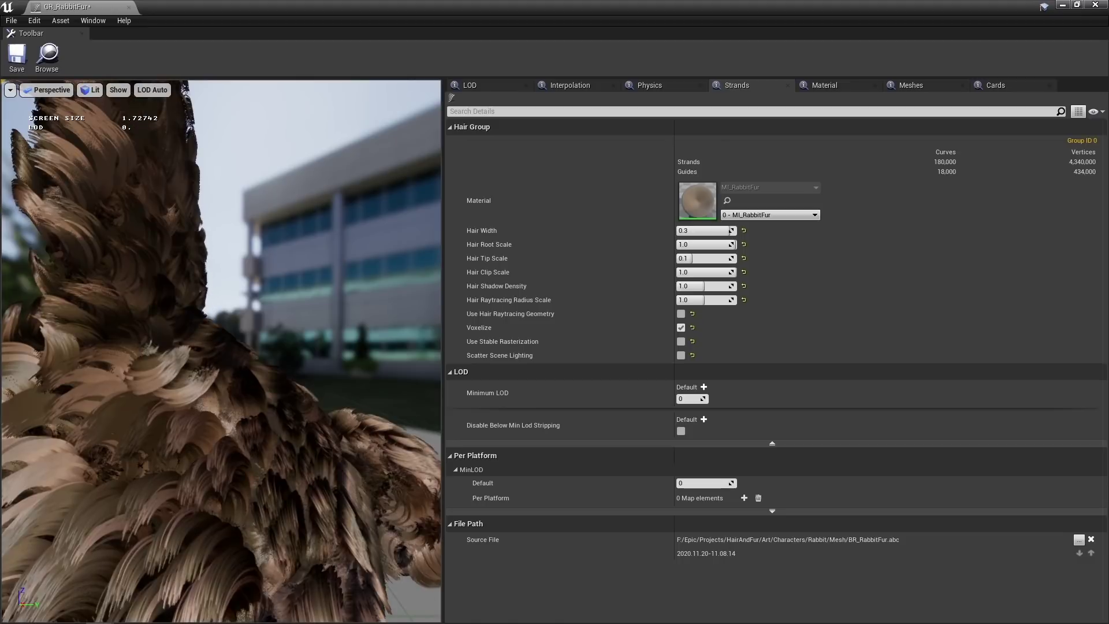
pyautogui.moveTo(176, 387); pyautogui.dragTo(176, 390)
pyautogui.moveTo(176, 390)
pyautogui.mouseDown(button='right')
pyautogui.moveTo(176, 439)
pyautogui.moveTo(175, 396)
pyautogui.mouseUp(button='right')
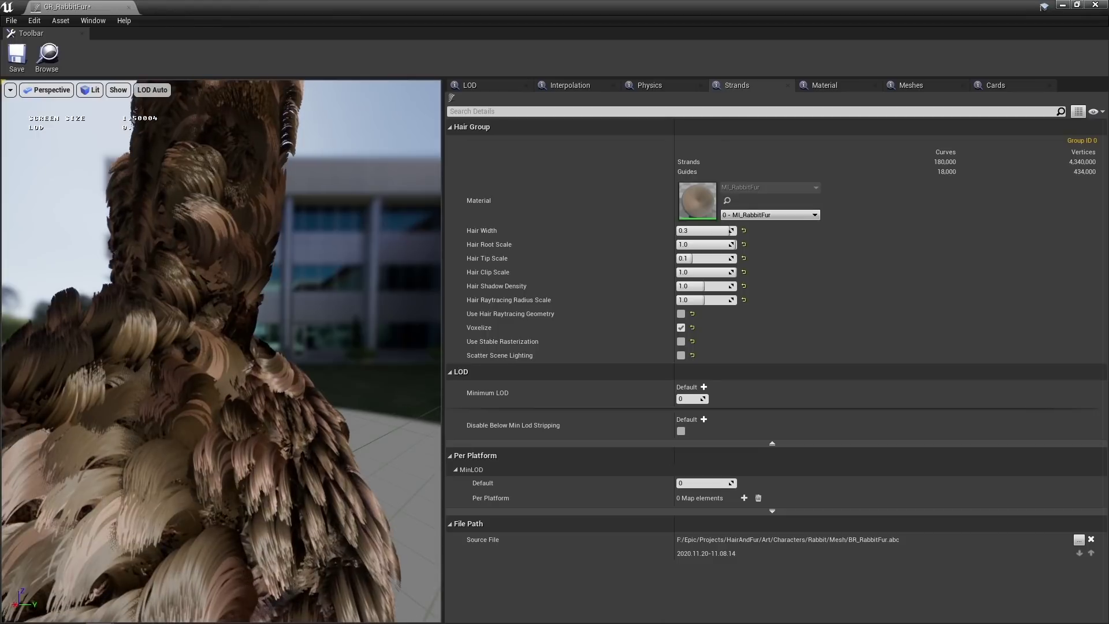
pyautogui.moveTo(175, 396); pyautogui.dragTo(202, 396)
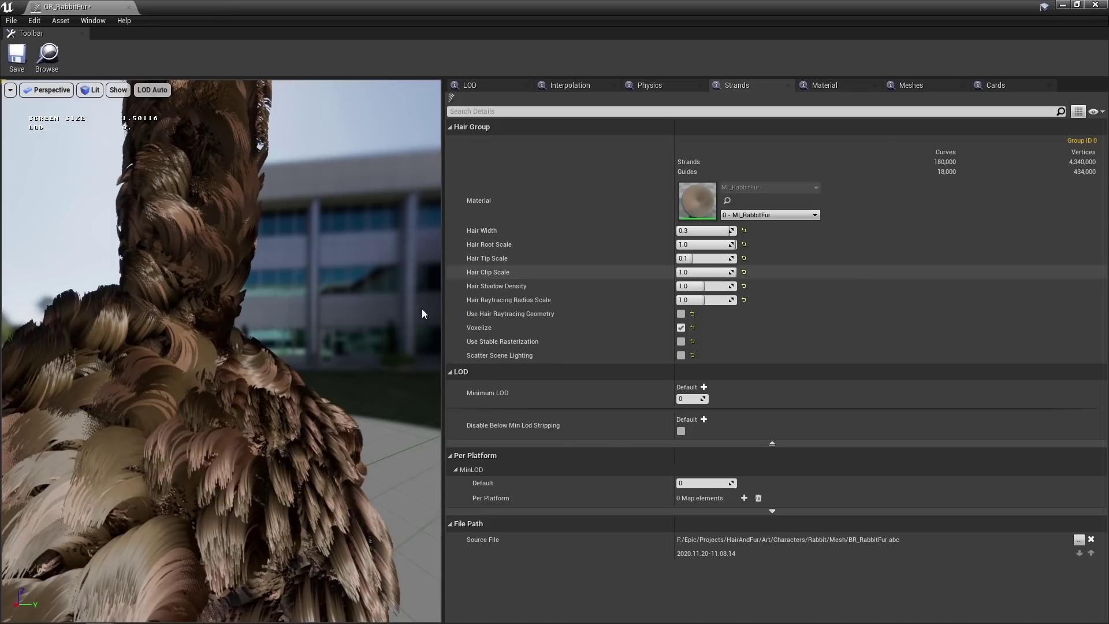
pyautogui.moveTo(241, 456)
pyautogui.mouseDown()
pyautogui.moveTo(241, 474)
pyautogui.moveTo(240, 393)
pyautogui.moveTo(241, 451)
pyautogui.mouseUp()
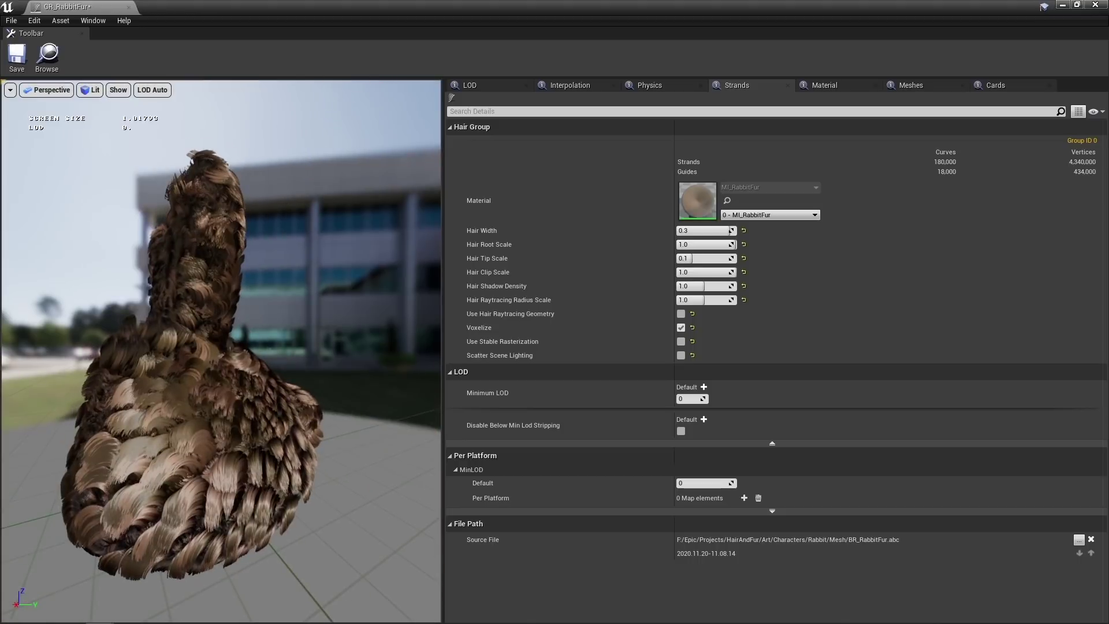
pyautogui.moveTo(162, 383); pyautogui.dragTo(272, 383)
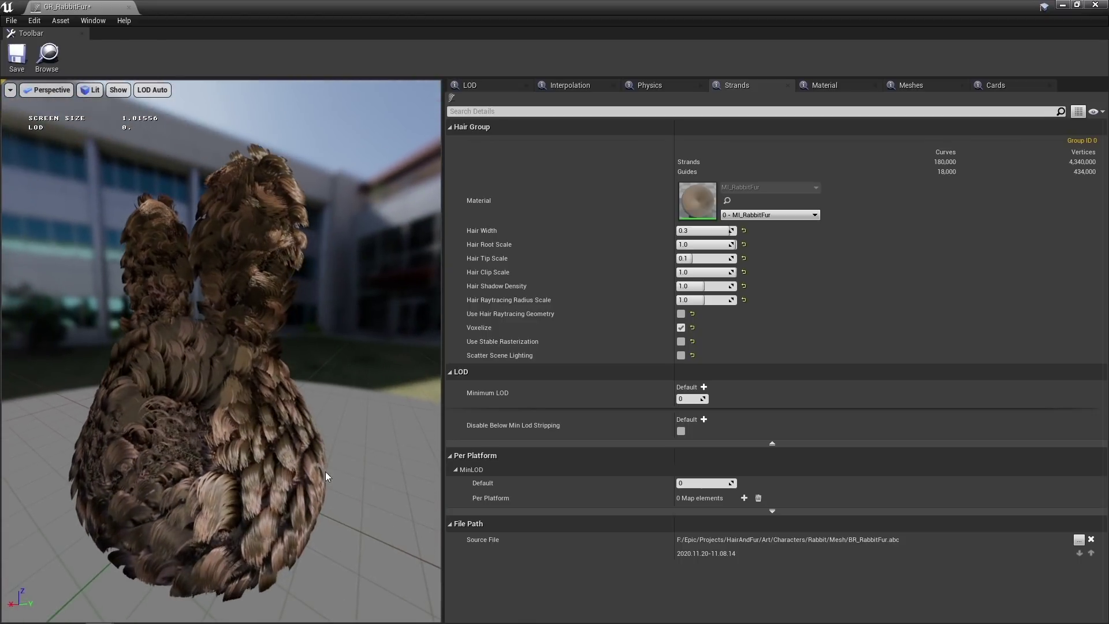
# Step: Test a Hair Clip Scale of 0.2 on the groom, inspect the preview, and set the scale back to 1.0
pyautogui.click(693, 272)
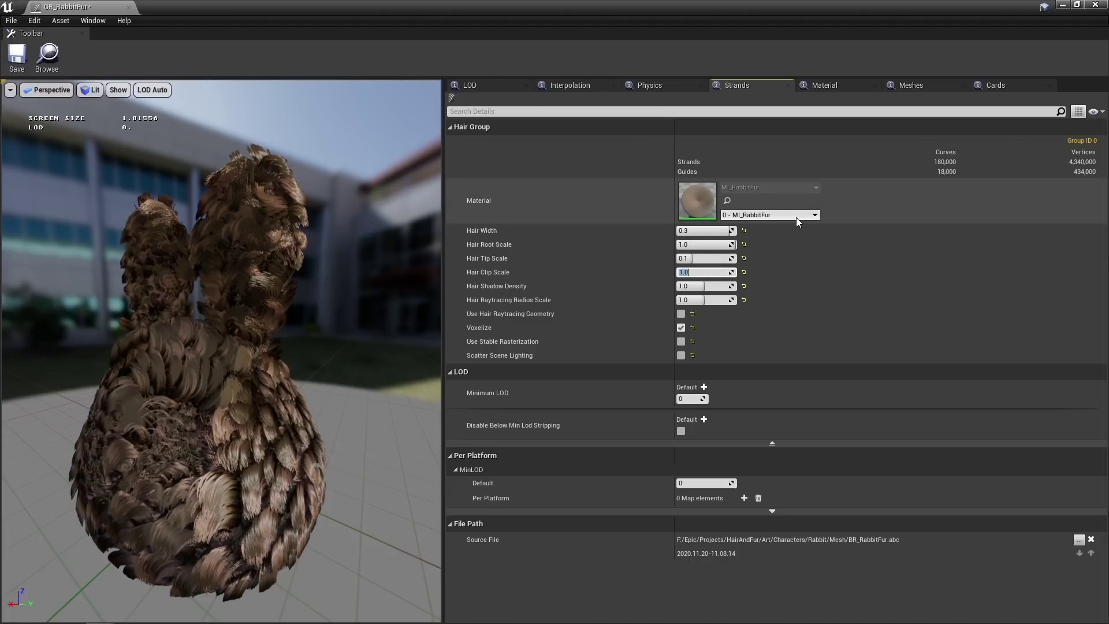
pyautogui.write('.2')
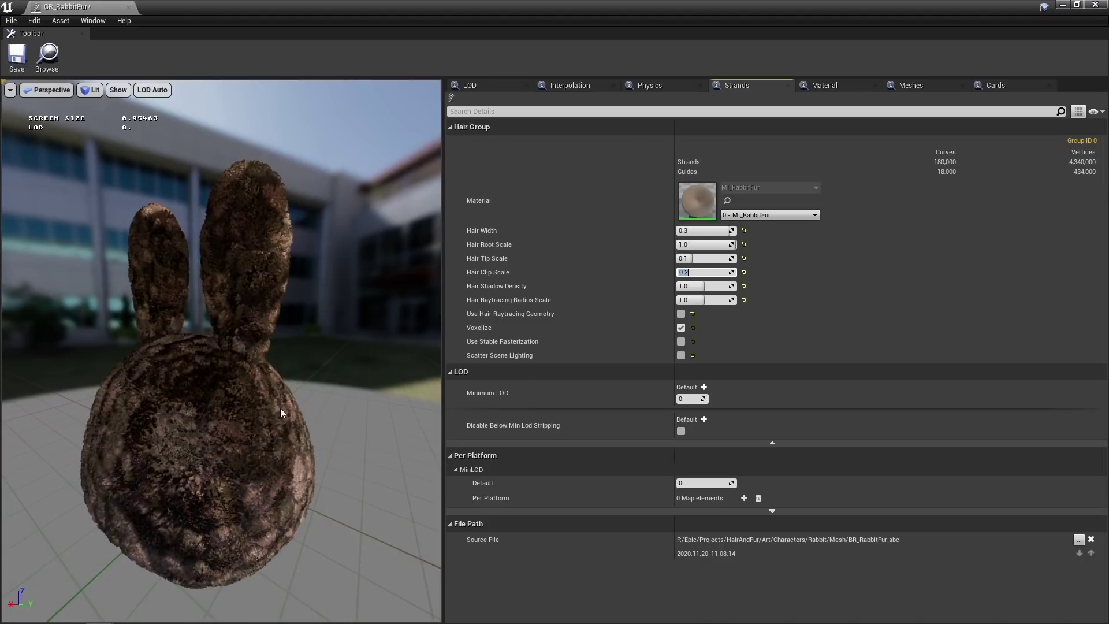
pyautogui.moveTo(335, 452); pyautogui.dragTo(237, 456)
pyautogui.click(701, 273)
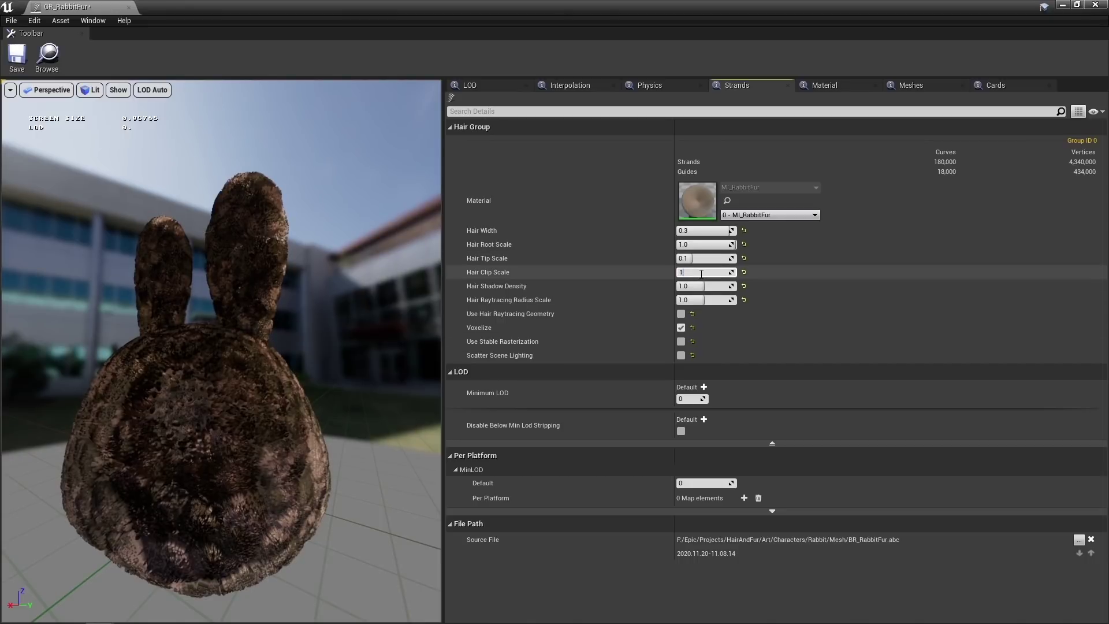
pyautogui.press('Return')
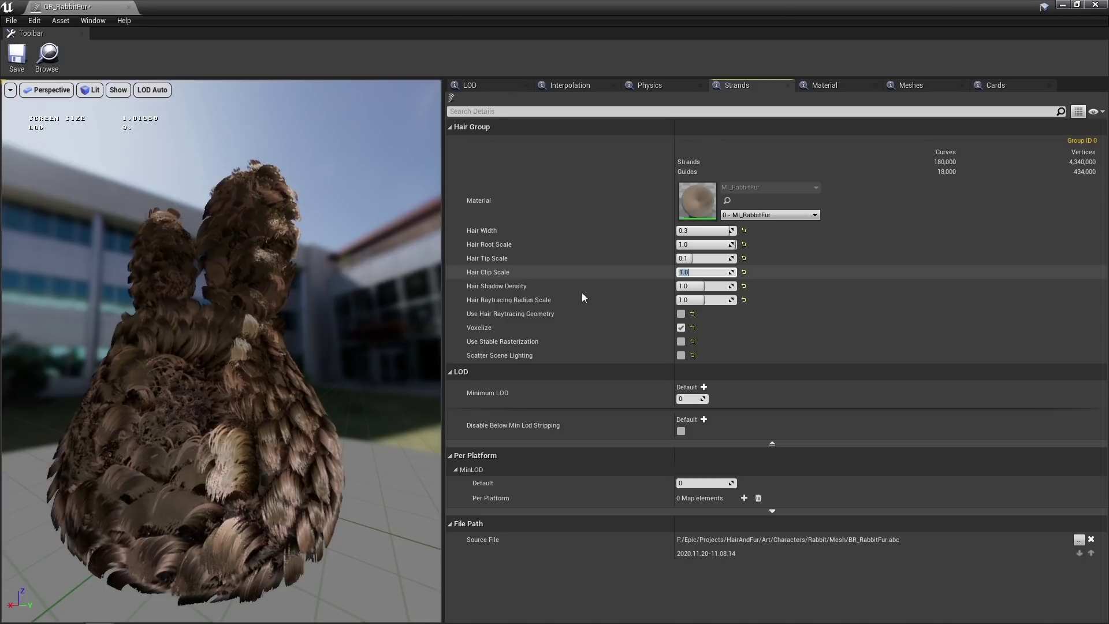
pyautogui.moveTo(314, 401); pyautogui.dragTo(308, 361)
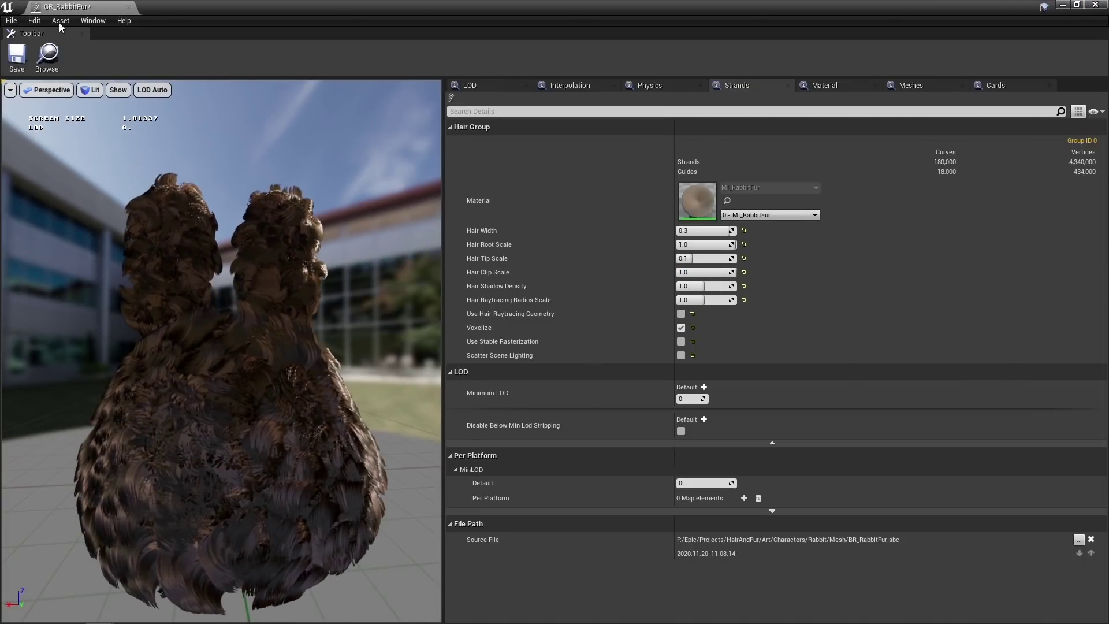
# Step: Save the GR_RabbitFur groom asset and close its editor to return to the level
pyautogui.click(17, 58)
pyautogui.click(128, 7)
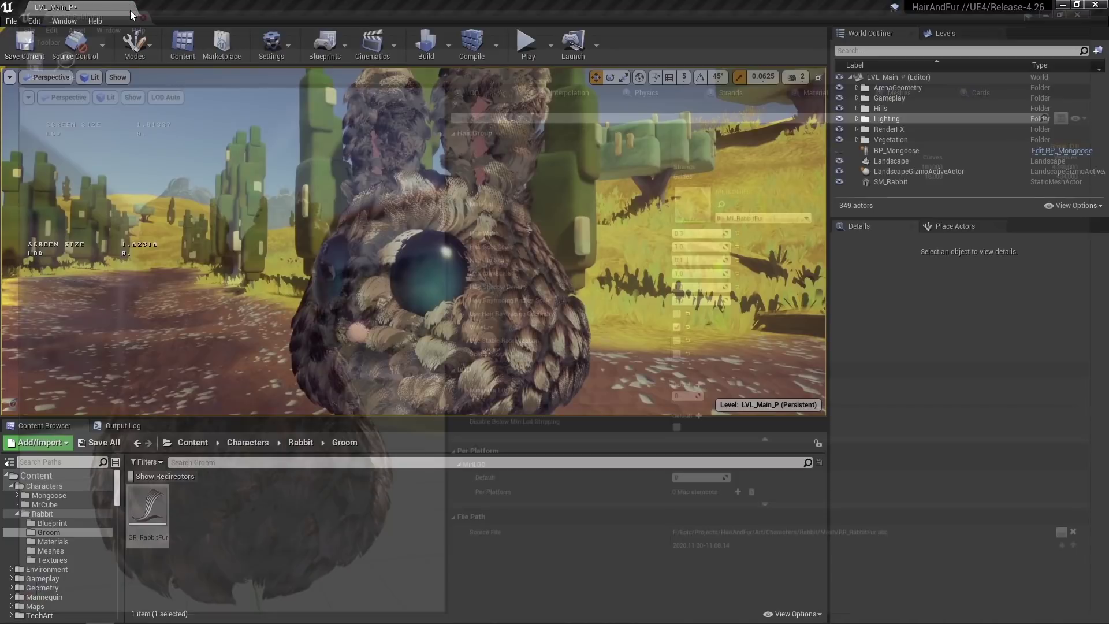
pyautogui.moveTo(447, 280)
pyautogui.mouseDown(button='right')
pyautogui.moveTo(410, 278)
pyautogui.moveTo(447, 281)
pyautogui.mouseUp(button='right')
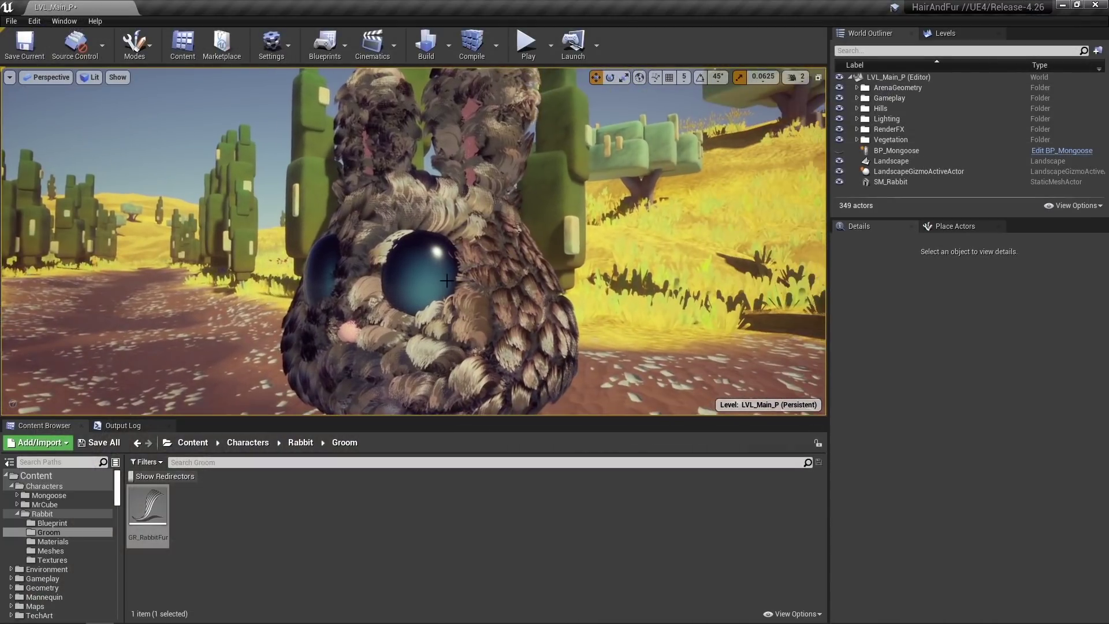
# Step: Select the Groom component of SM_Rabbit in the level and look through its hair settings
pyautogui.click(501, 346)
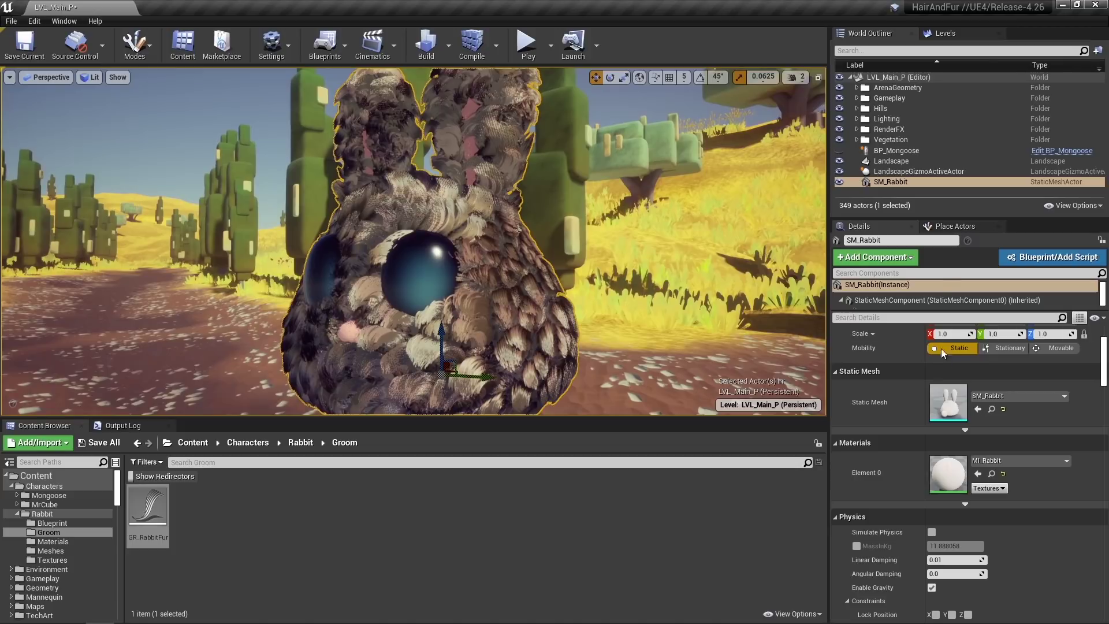
pyautogui.click(892, 258)
pyautogui.click(893, 338)
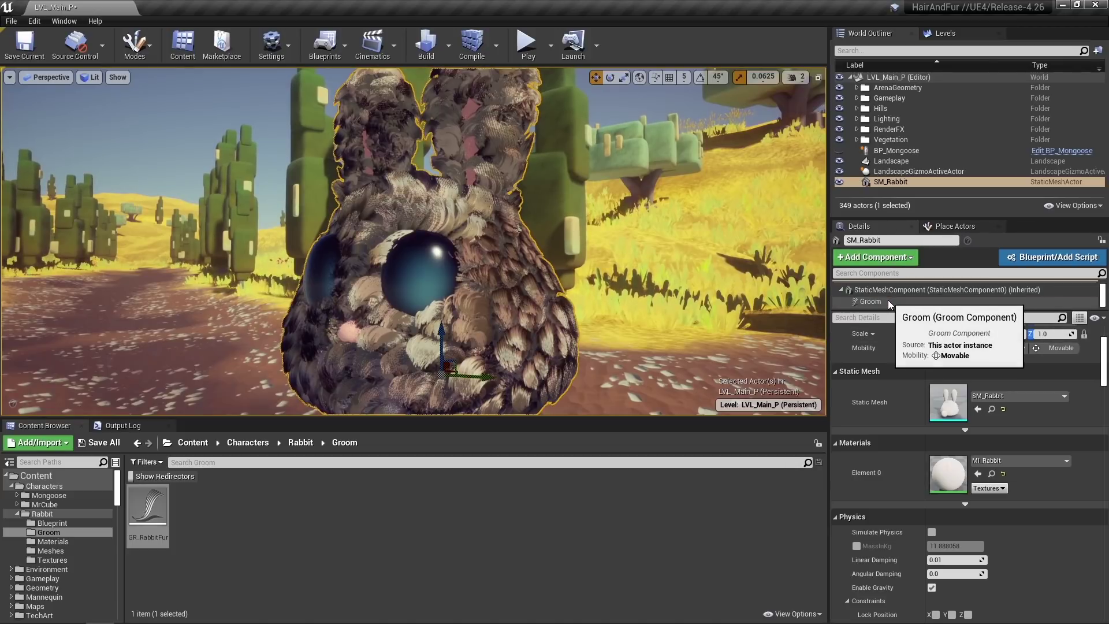
pyautogui.click(888, 301)
pyautogui.scroll(-5, 903, 400)
pyautogui.scroll(3, 906, 398)
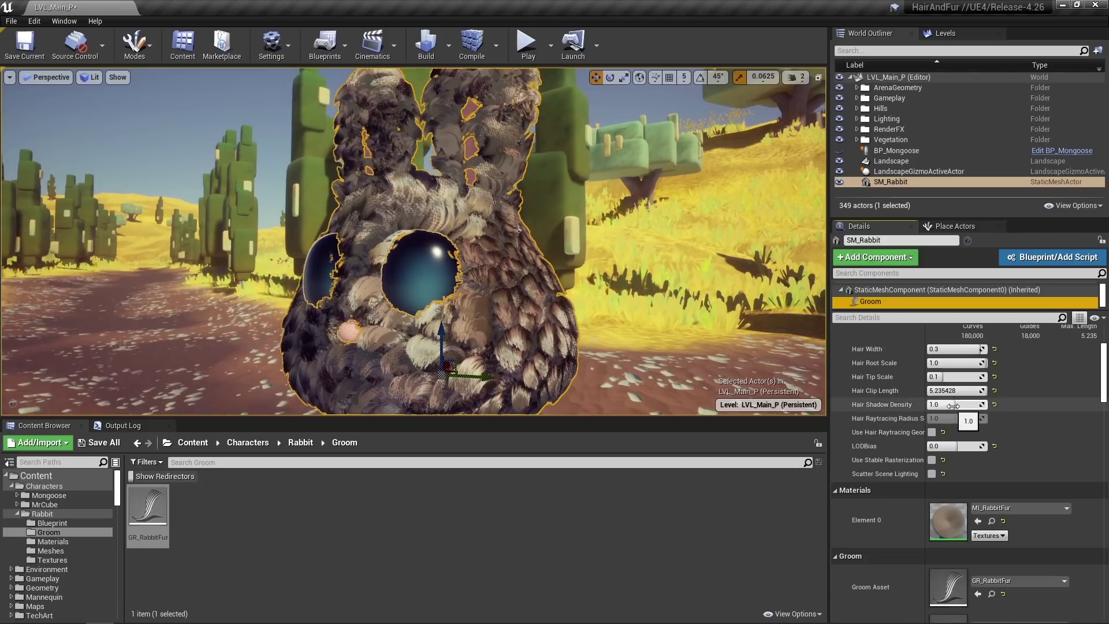
# Step: Test the Groom component's Hair Shadow Density at 0.001 and at higher values, then set it back to 1.0
pyautogui.click(953, 406)
pyautogui.write('0.001')
pyautogui.press('Return')
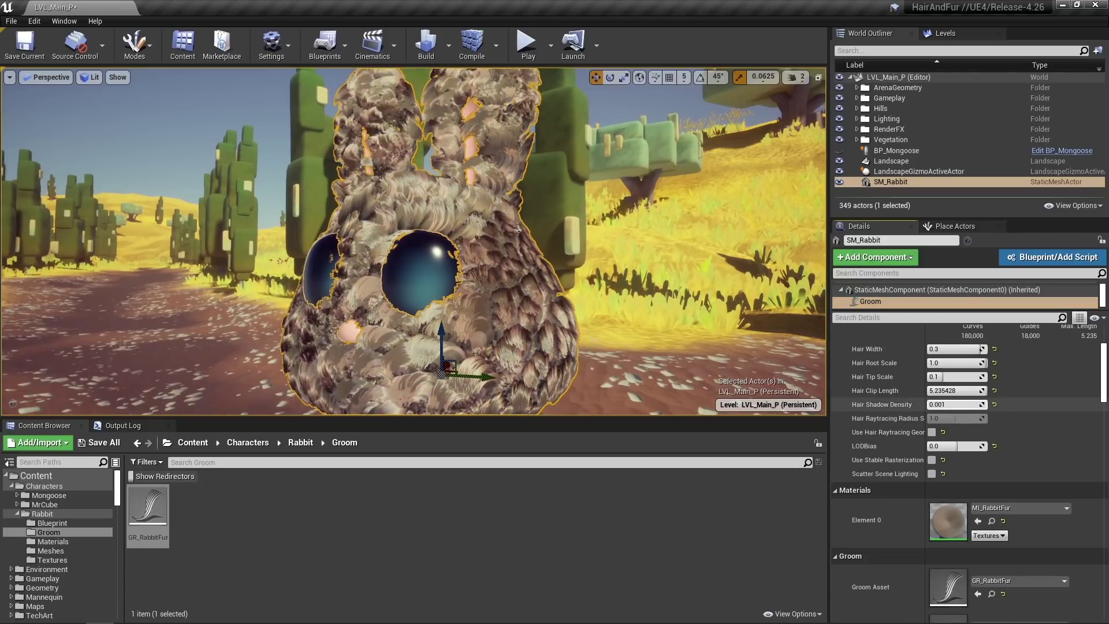
pyautogui.moveTo(953, 405); pyautogui.dragTo(983, 405)
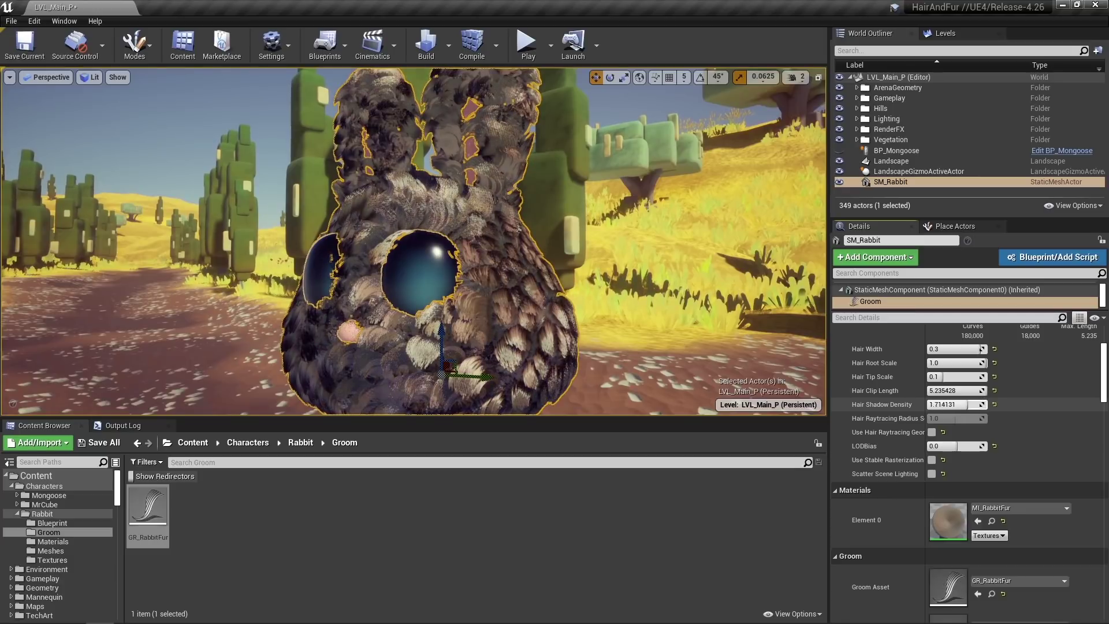
pyautogui.moveTo(982, 404); pyautogui.dragTo(953, 404)
pyautogui.click(953, 405)
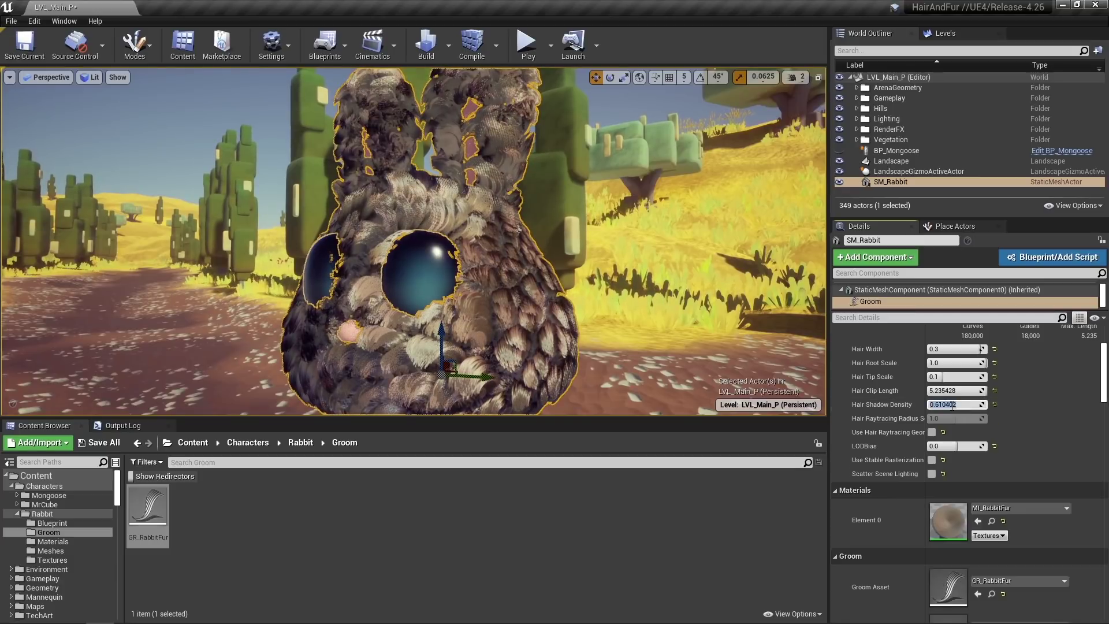
pyautogui.write('1.0')
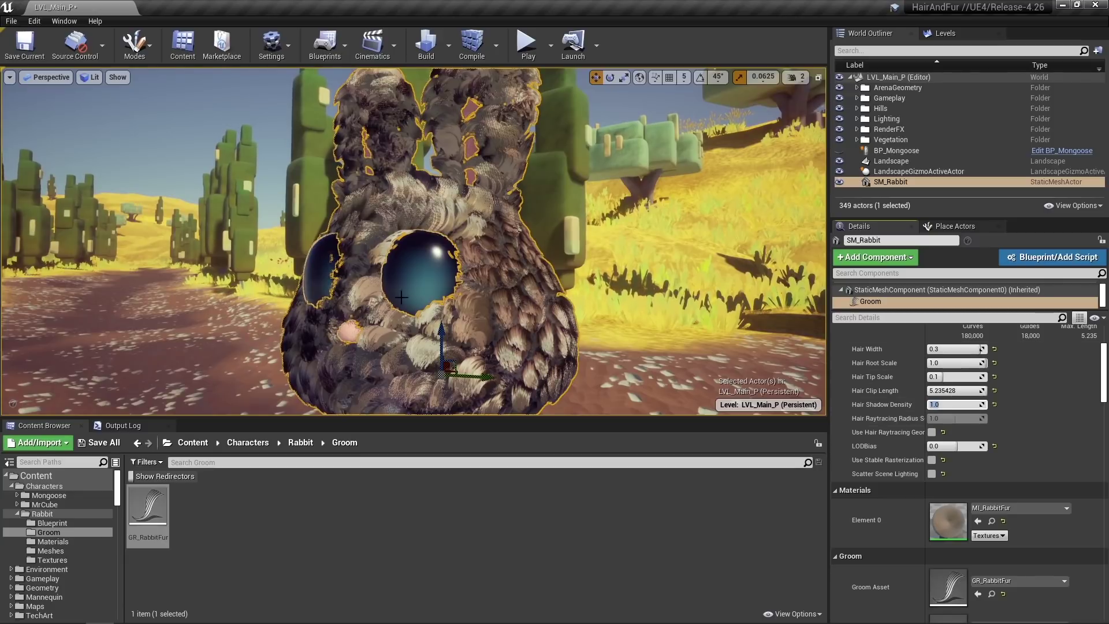
# Step: Make the hidden BP_Mongoose actor visible in the level and inspect the fur on its face up close
pyautogui.moveTo(360, 307); pyautogui.dragTo(389, 295)
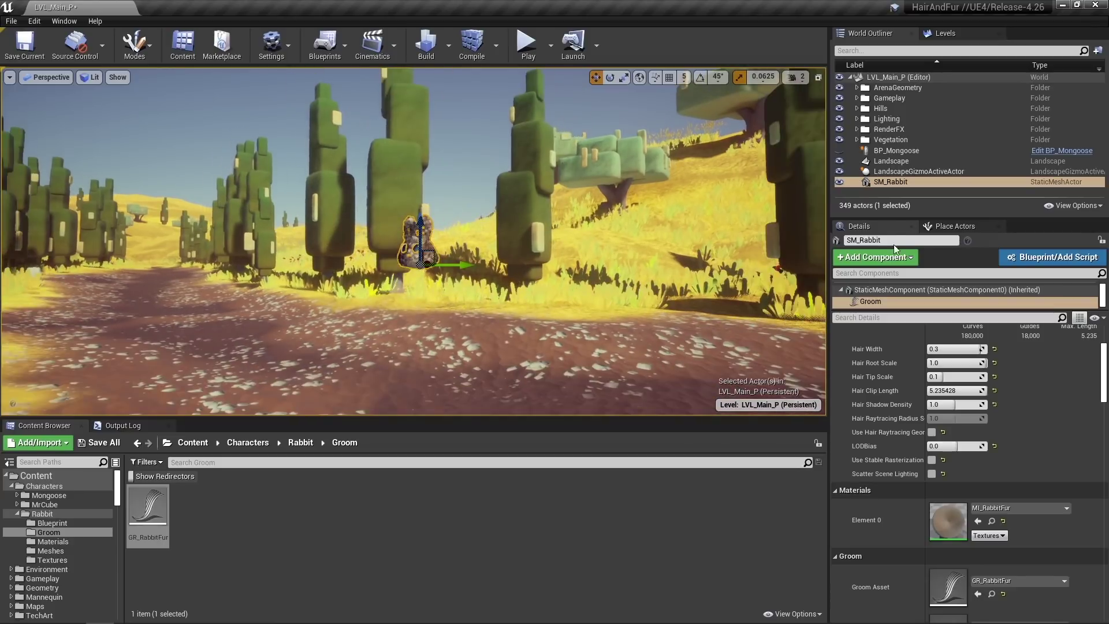
pyautogui.click(854, 152)
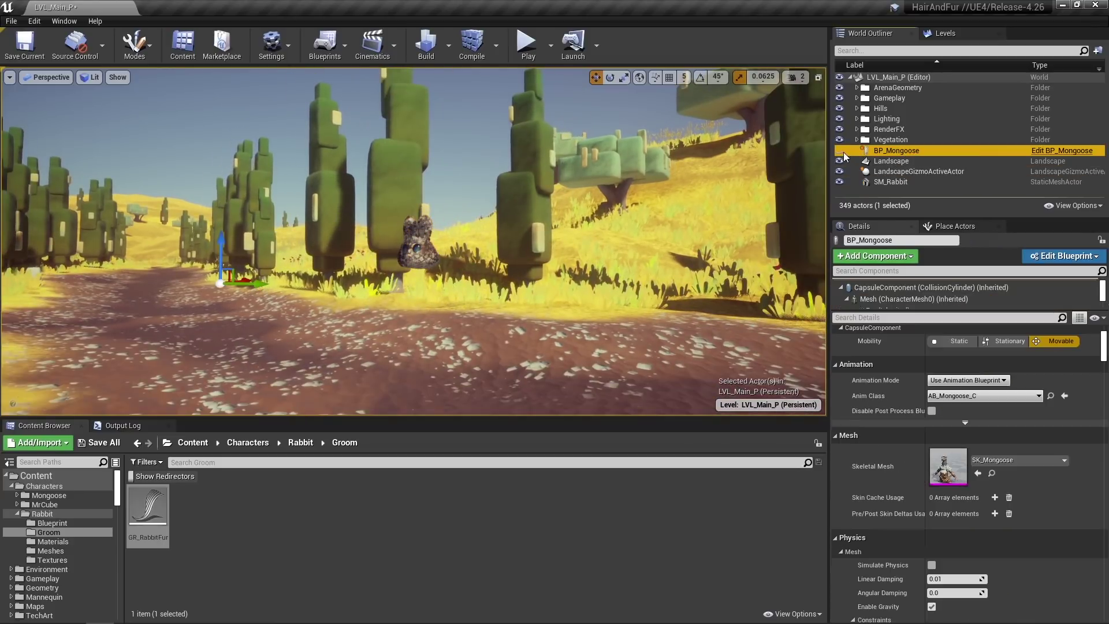
pyautogui.press('f')
pyautogui.press('w')
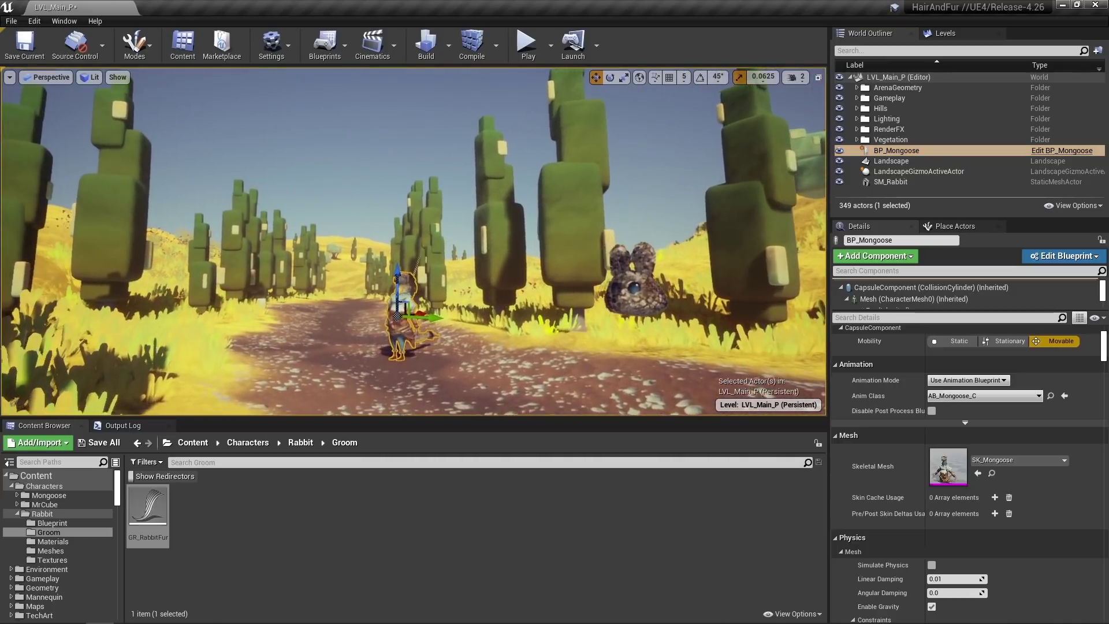
pyautogui.press('w')
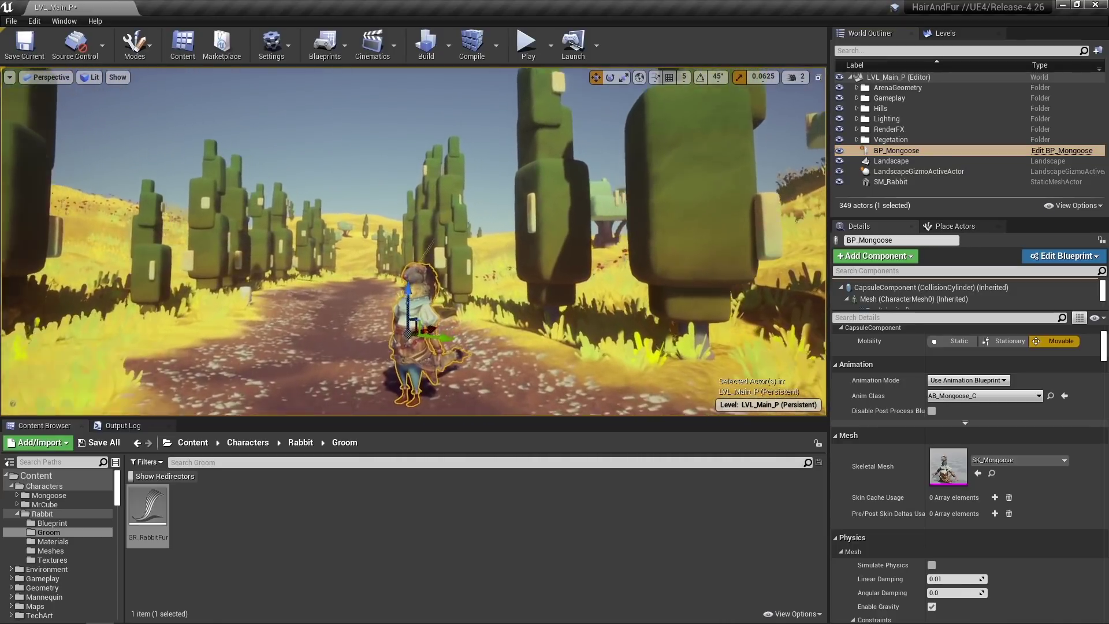
pyautogui.press('w')
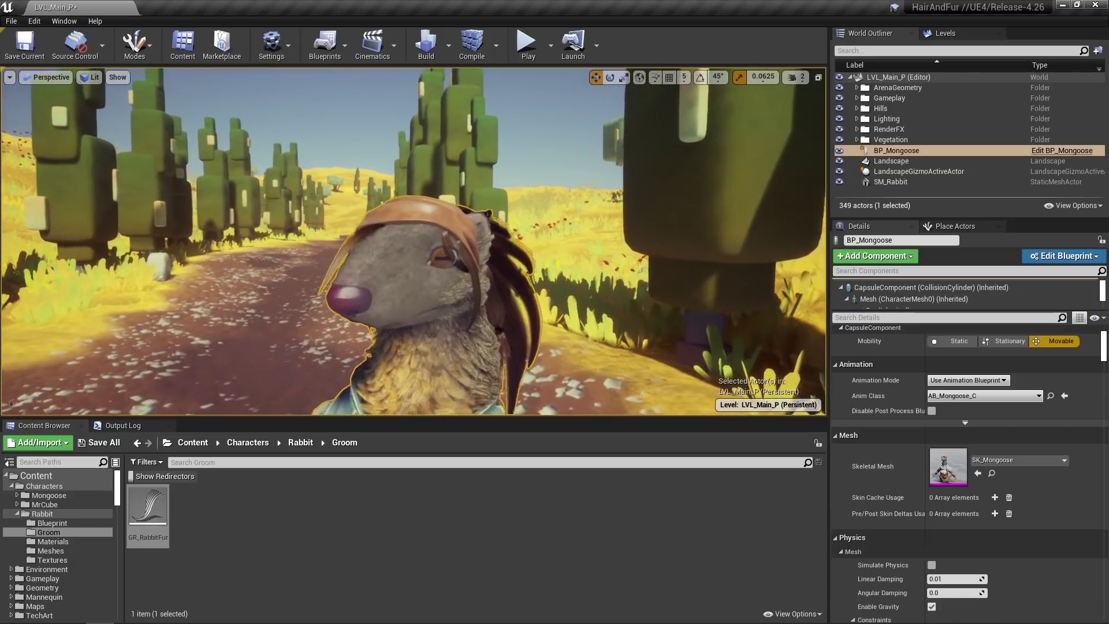
pyautogui.press('Escape')
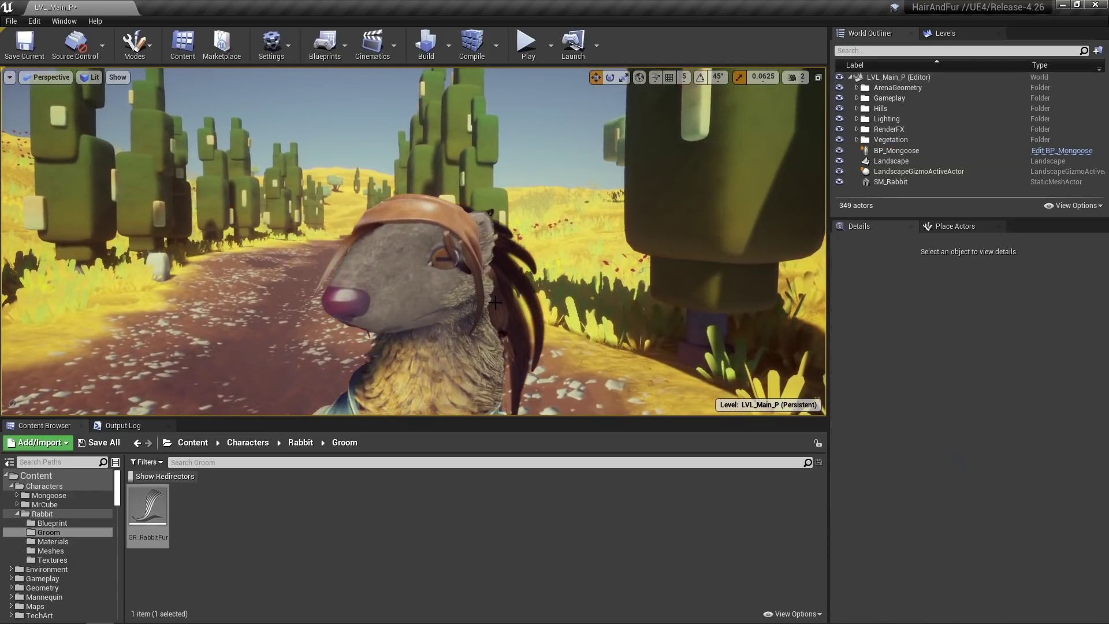
pyautogui.moveTo(489, 297); pyautogui.dragTo(489, 297, button='right')
pyautogui.press('w')
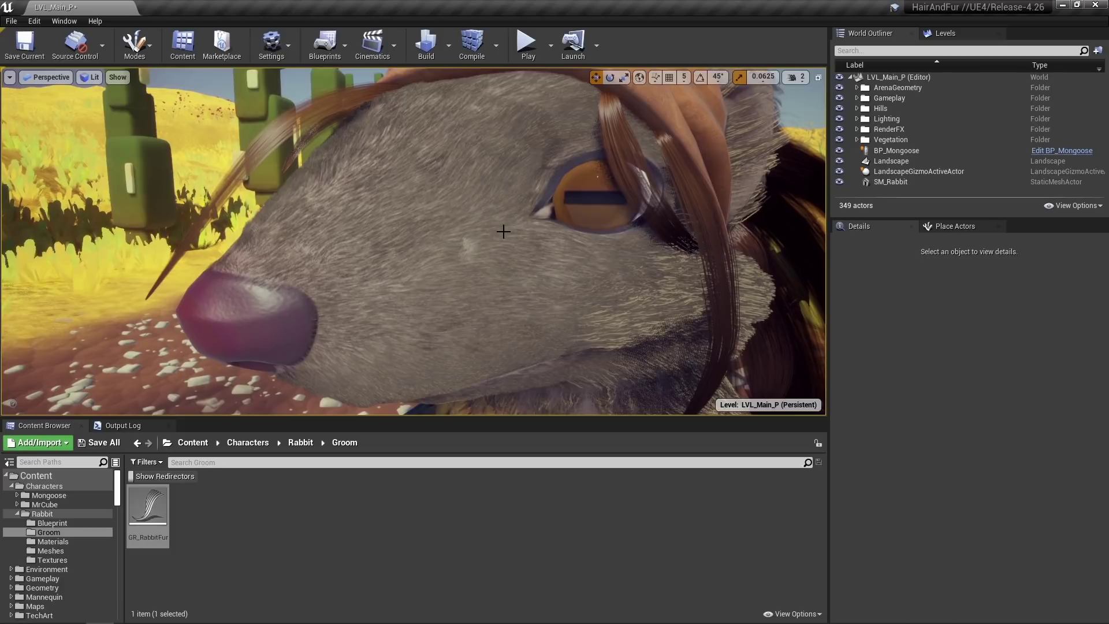
pyautogui.moveTo(528, 238); pyautogui.dragTo(528, 239, button='right')
pyautogui.press('s')
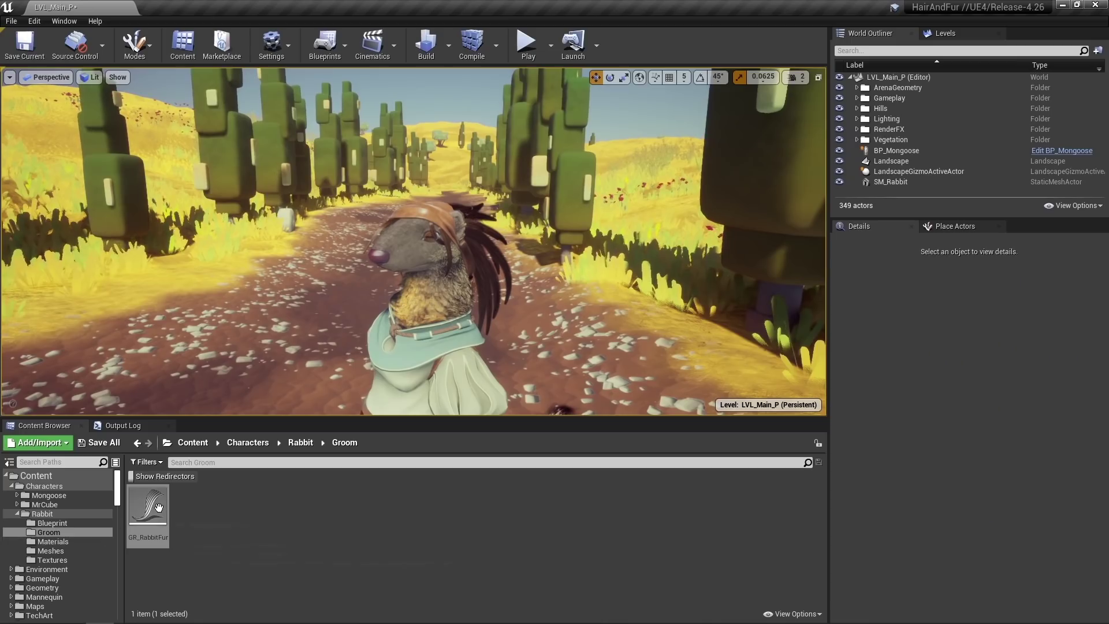
# Step: Reopen the GR_RabbitFur groom asset, switch its preview to the UV view and inspect the strands up close
pyautogui.doubleClick(149, 506)
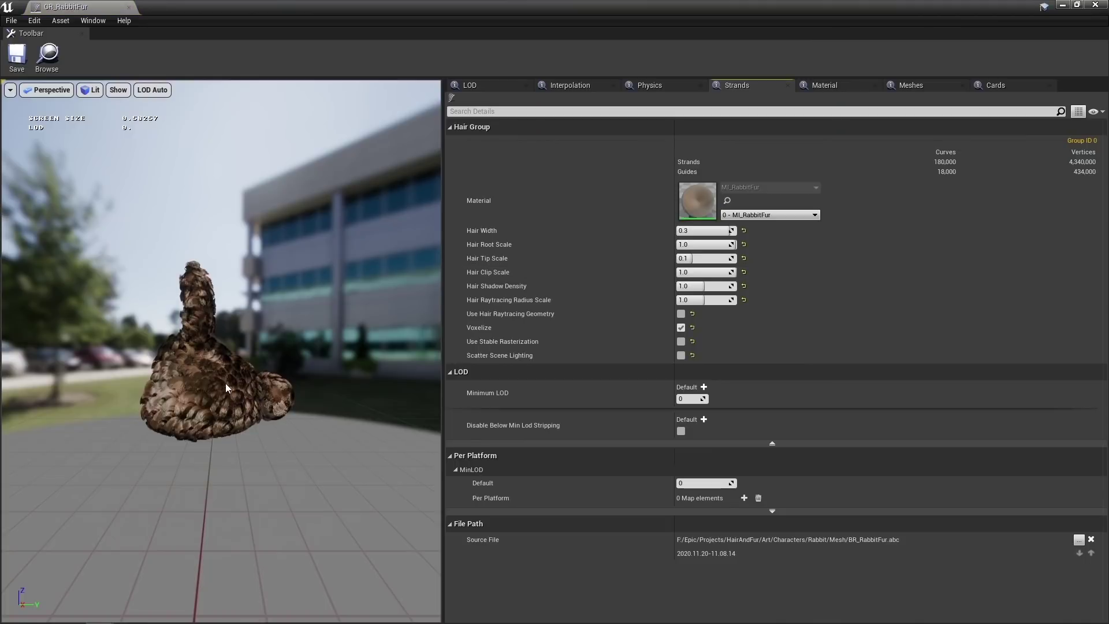
pyautogui.moveTo(225, 383); pyautogui.dragTo(74, 99)
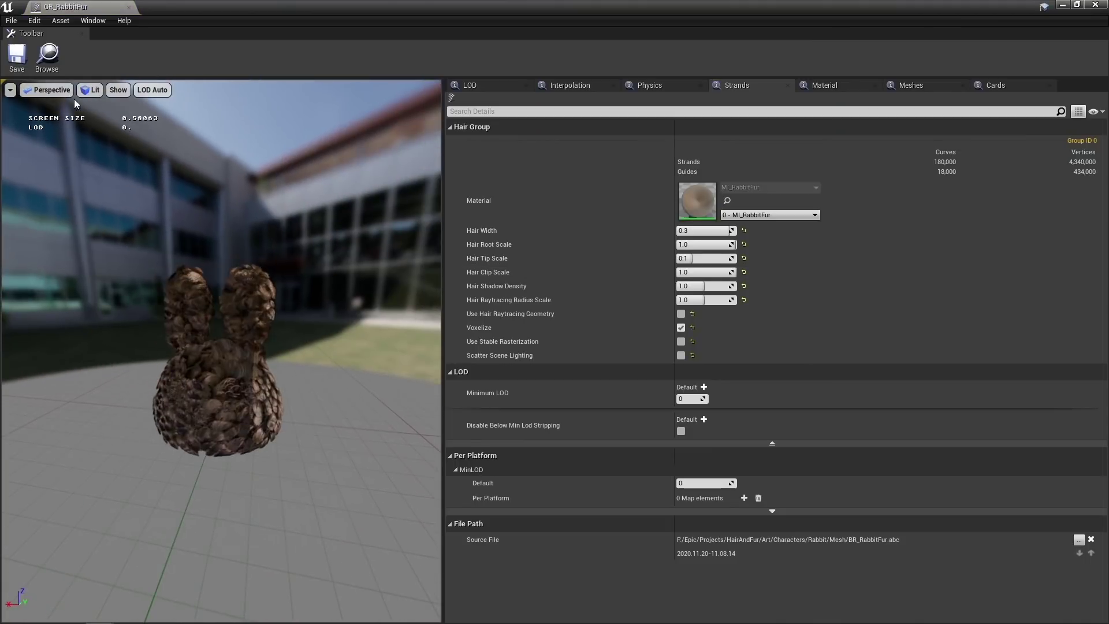
pyautogui.click(118, 90)
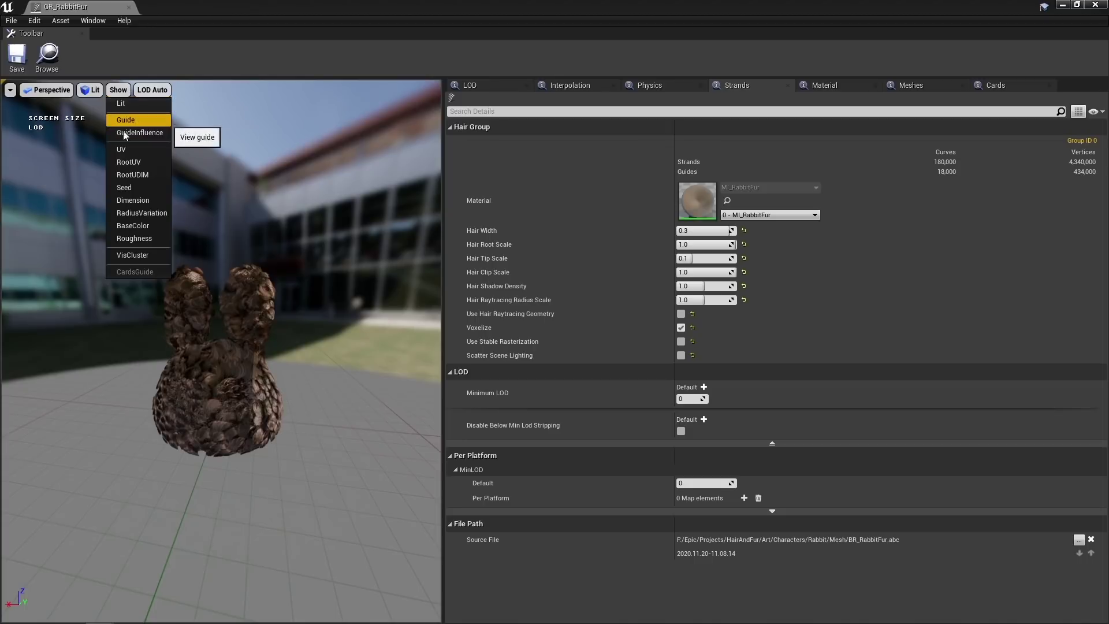
pyautogui.click(121, 150)
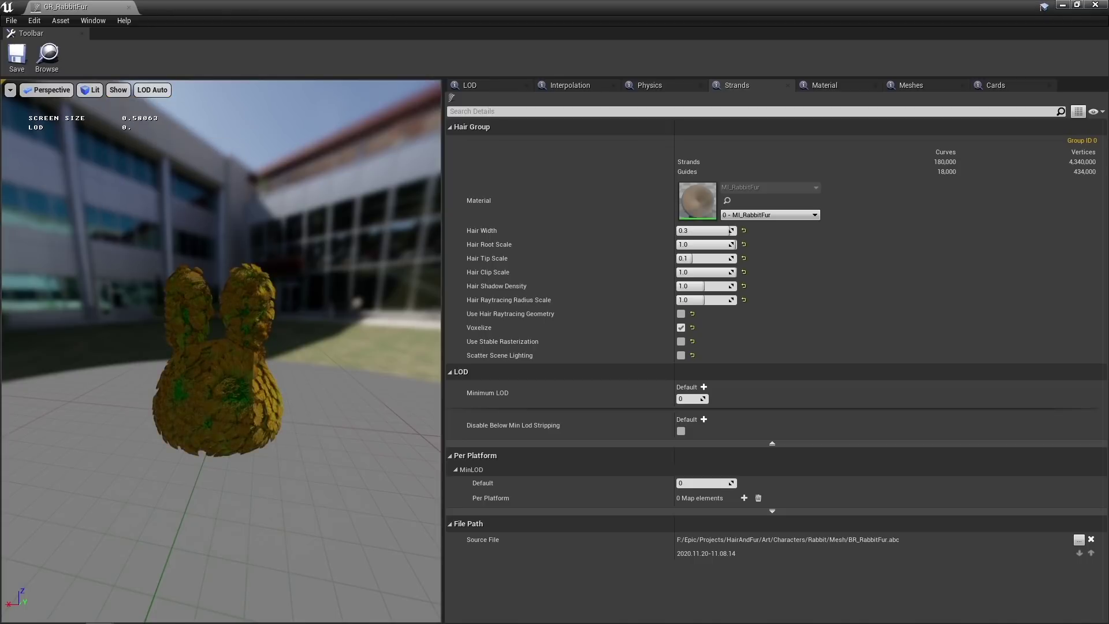
pyautogui.scroll(6, 221, 351)
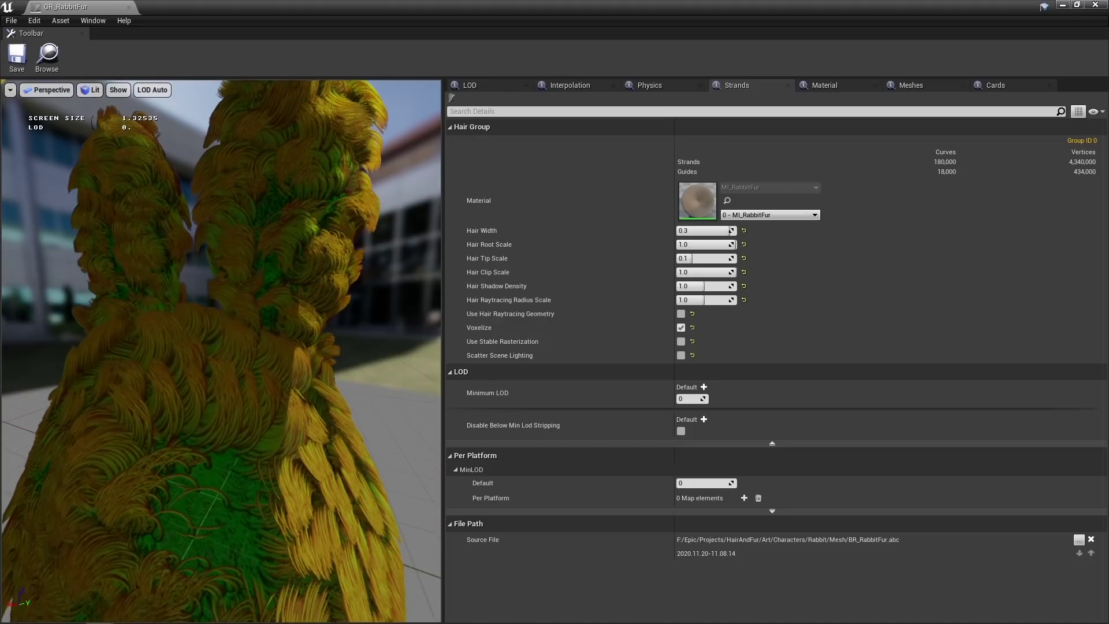
pyautogui.scroll(1, 222, 350)
pyautogui.moveTo(254, 389); pyautogui.dragTo(330, 366)
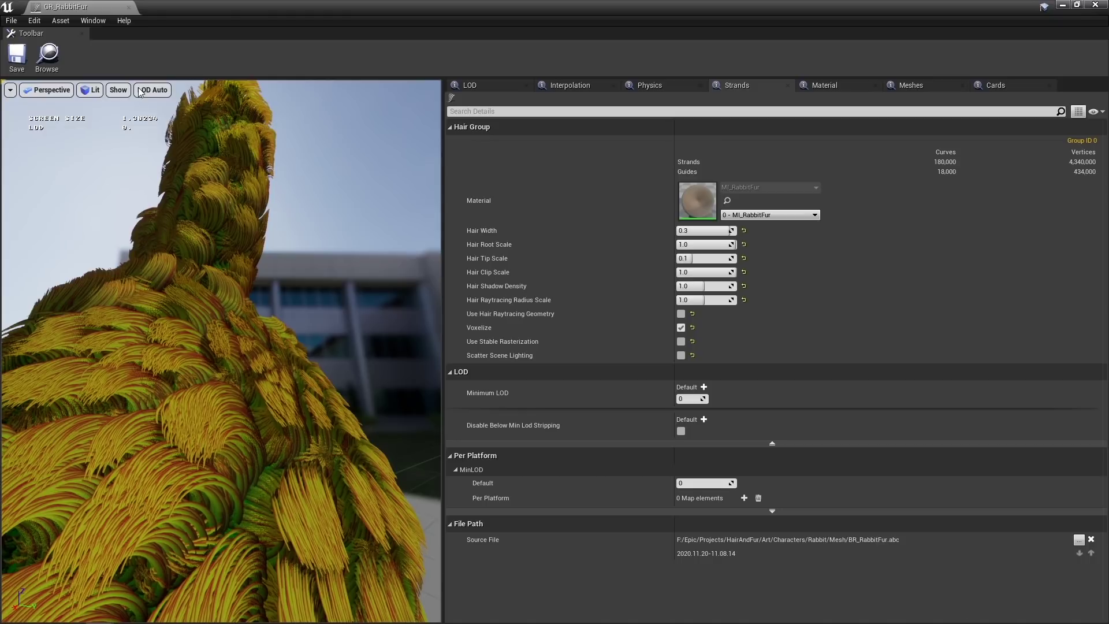
# Step: Switch the groom preview to the RootUV view and inspect the strand colours over the whole rabbit
pyautogui.click(118, 90)
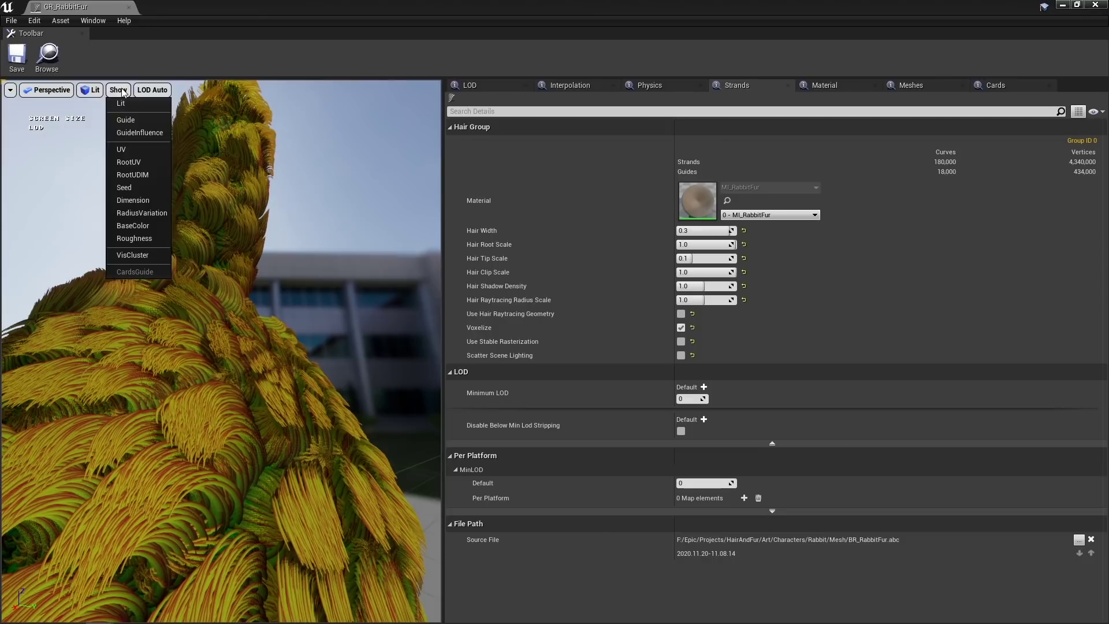
pyautogui.click(129, 161)
pyautogui.moveTo(231, 425); pyautogui.dragTo(210, 441)
pyautogui.scroll(-5, 228, 451)
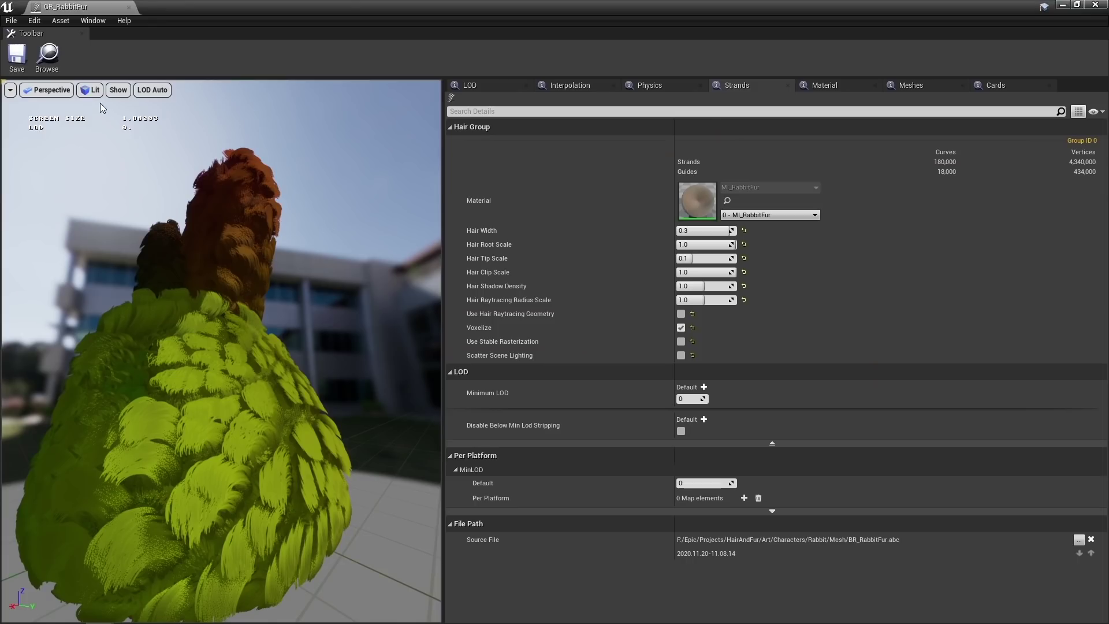
# Step: Switch the groom preview to the Seed view and inspect the per-strand variation
pyautogui.click(117, 89)
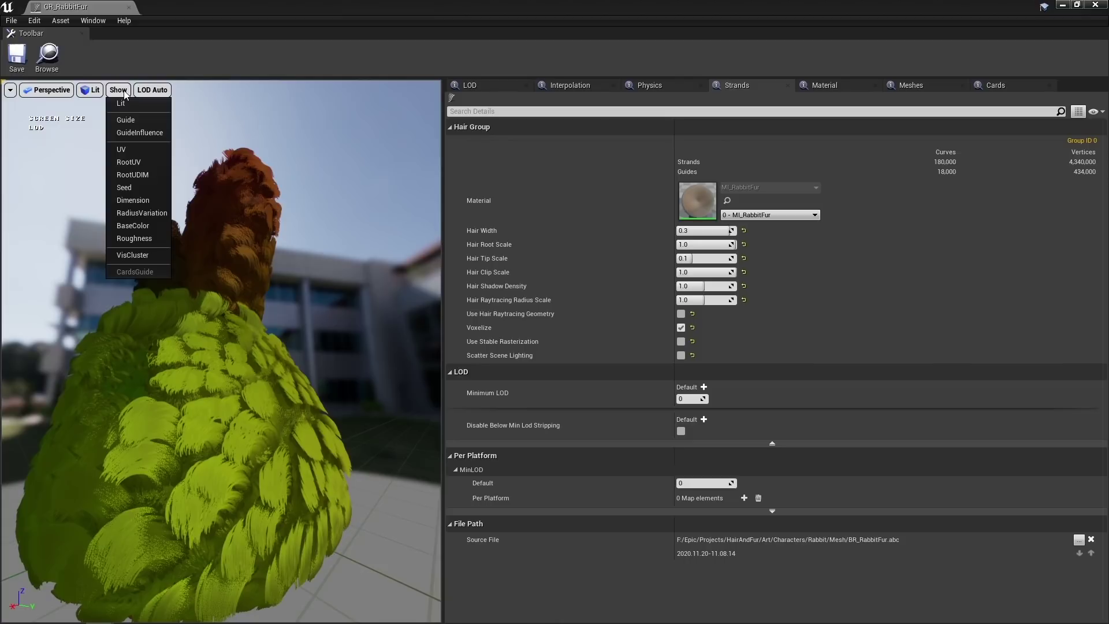
pyautogui.click(143, 189)
pyautogui.moveTo(235, 515); pyautogui.dragTo(182, 428)
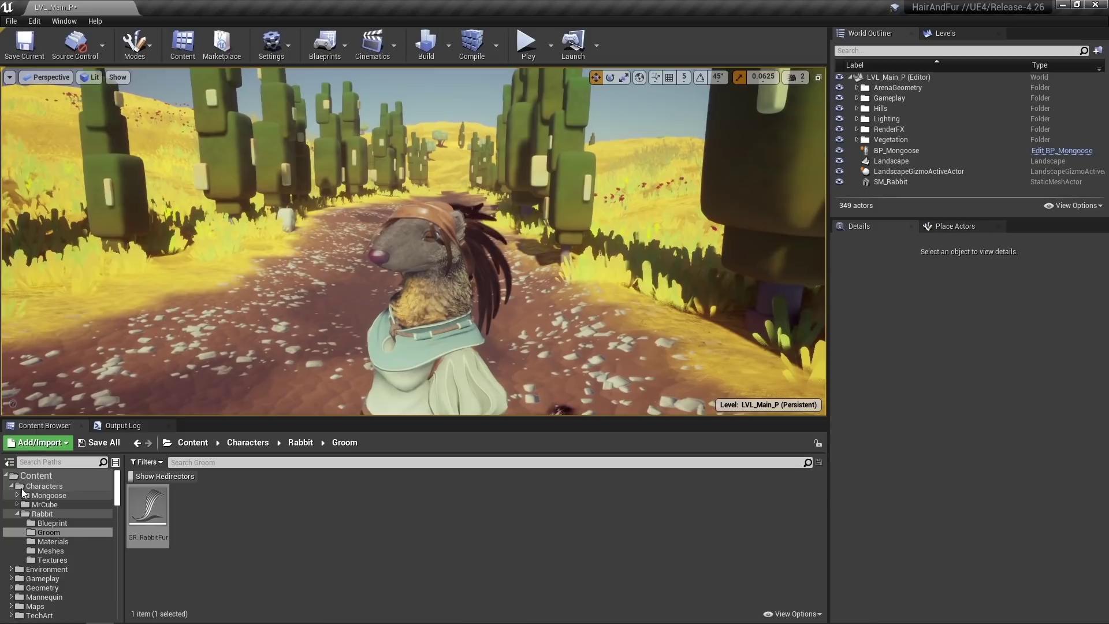
# Step: Examine the mongoose's head hair, facial fur and neck fur in the level from several distances and angles
pyautogui.moveTo(495, 299); pyautogui.dragTo(496, 245)
pyautogui.press('s')
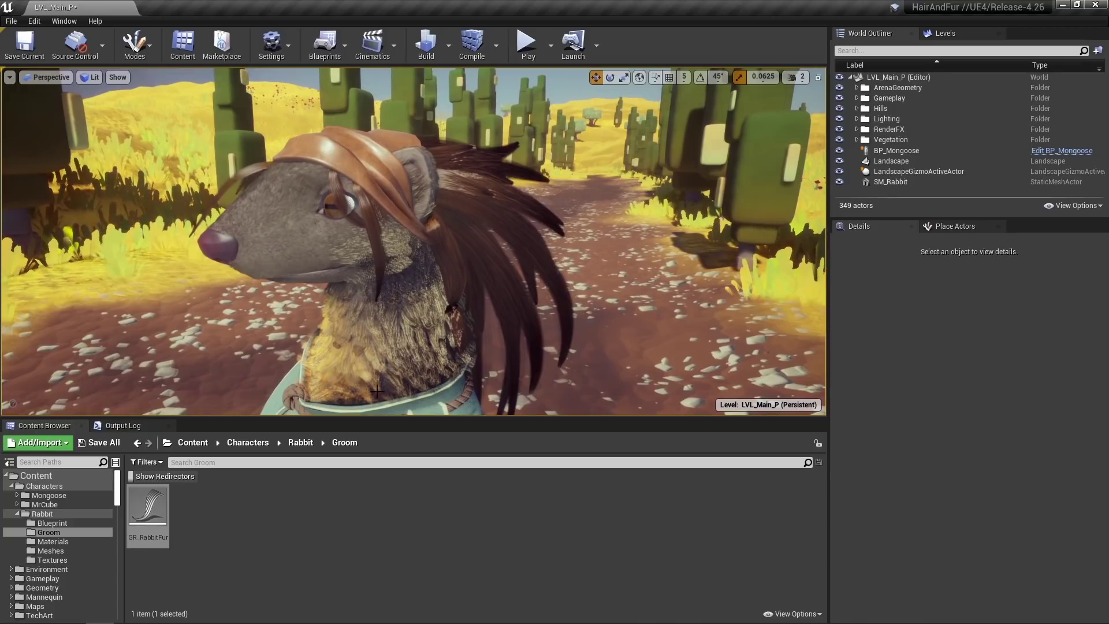
pyautogui.press('s')
pyautogui.moveTo(488, 277)
pyautogui.mouseDown(button='right')
pyautogui.moveTo(486, 352)
pyautogui.moveTo(492, 273)
pyautogui.mouseUp(button='right')
pyautogui.press('w')
pyautogui.press('w')
pyautogui.moveTo(454, 114); pyautogui.dragTo(454, 114, button='right')
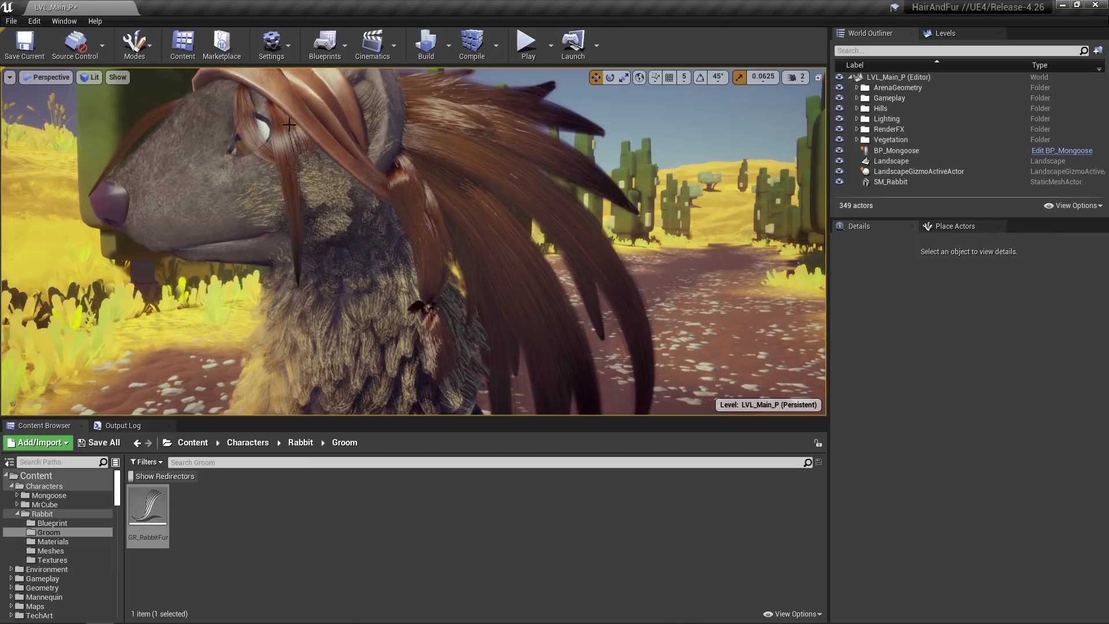
pyautogui.moveTo(433, 252); pyautogui.dragTo(432, 252, button='right')
pyautogui.moveTo(548, 218); pyautogui.dragTo(548, 218, button='right')
pyautogui.press('s')
pyautogui.press('w')
pyautogui.moveTo(445, 263); pyautogui.dragTo(445, 263, button='right')
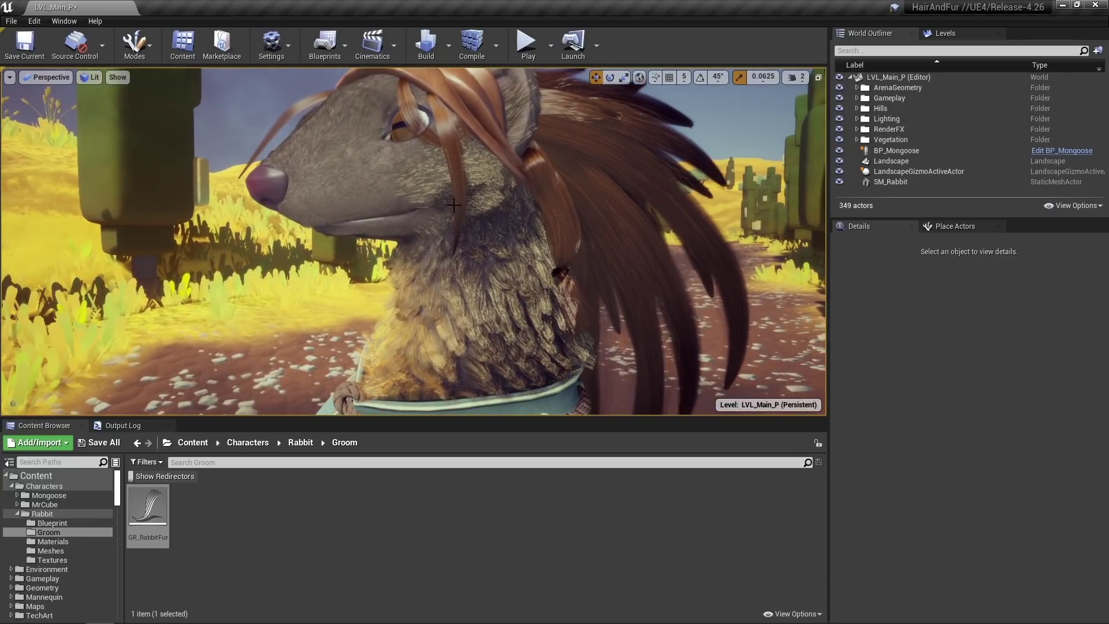
# Step: Examine the mongoose's tail fur in the level from both sides, up close and from farther away
pyautogui.moveTo(486, 261); pyautogui.dragTo(502, 277, button='right')
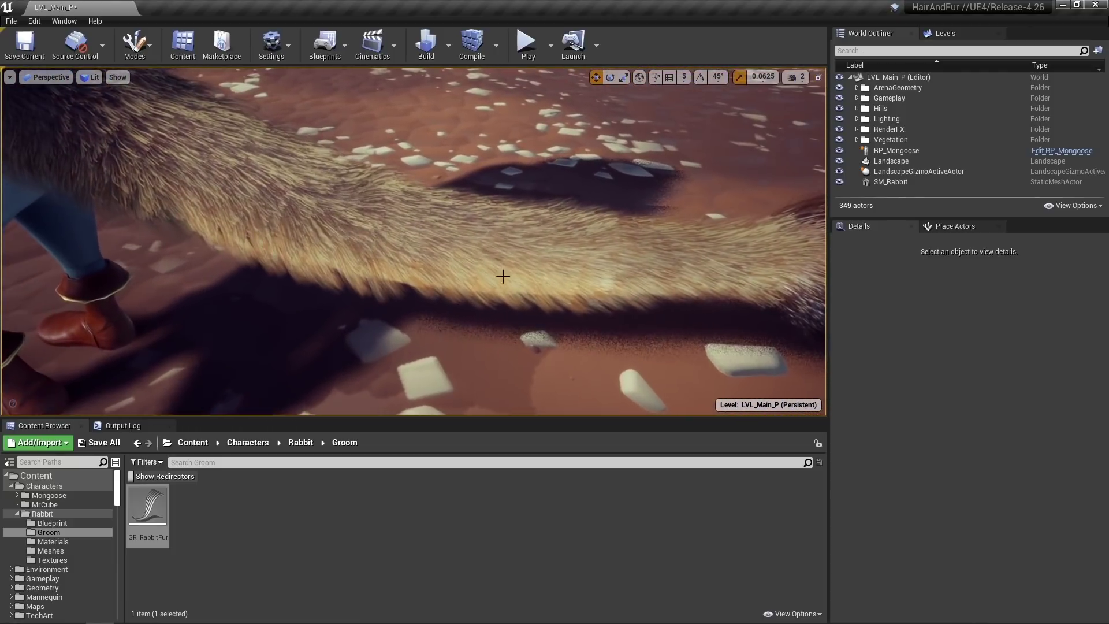
pyautogui.press('s')
pyautogui.moveTo(422, 254); pyautogui.dragTo(422, 254, button='right')
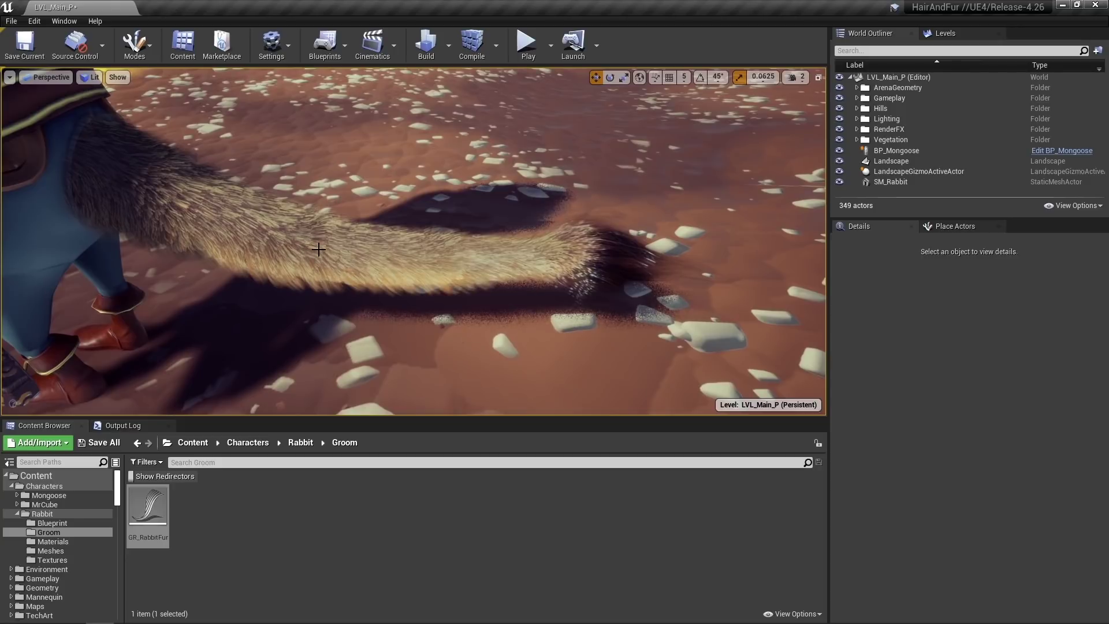
pyautogui.moveTo(422, 254); pyautogui.dragTo(410, 247, button='right')
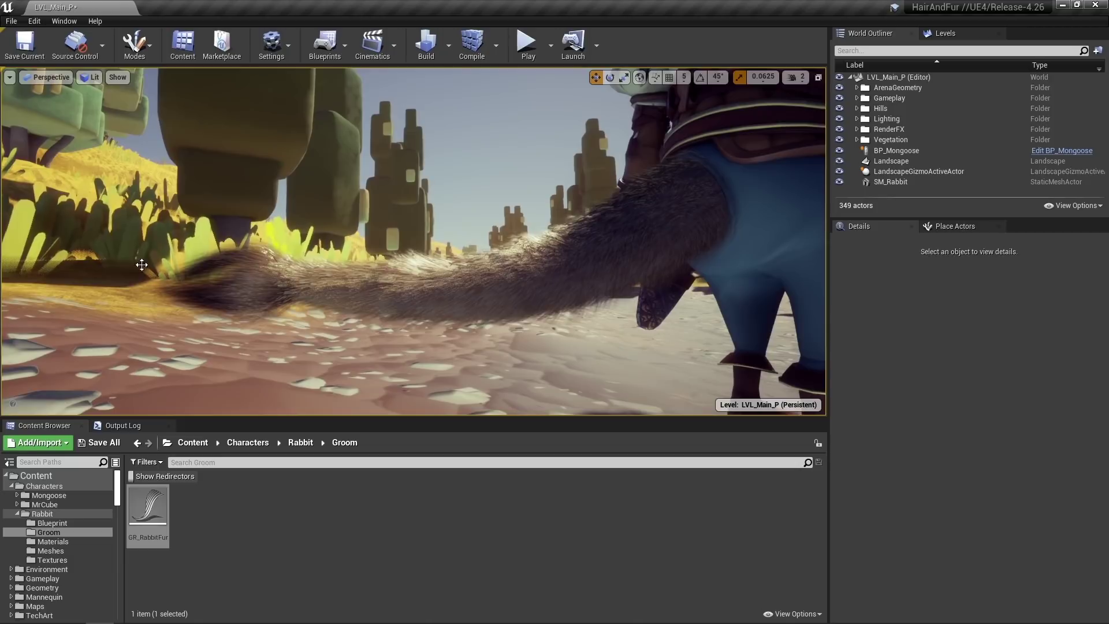
pyautogui.moveTo(339, 266); pyautogui.dragTo(339, 265, button='right')
# Step: Browse to the Mongoose Materials folder and open the M_MongooseTexturedHair material
pyautogui.click(52, 542)
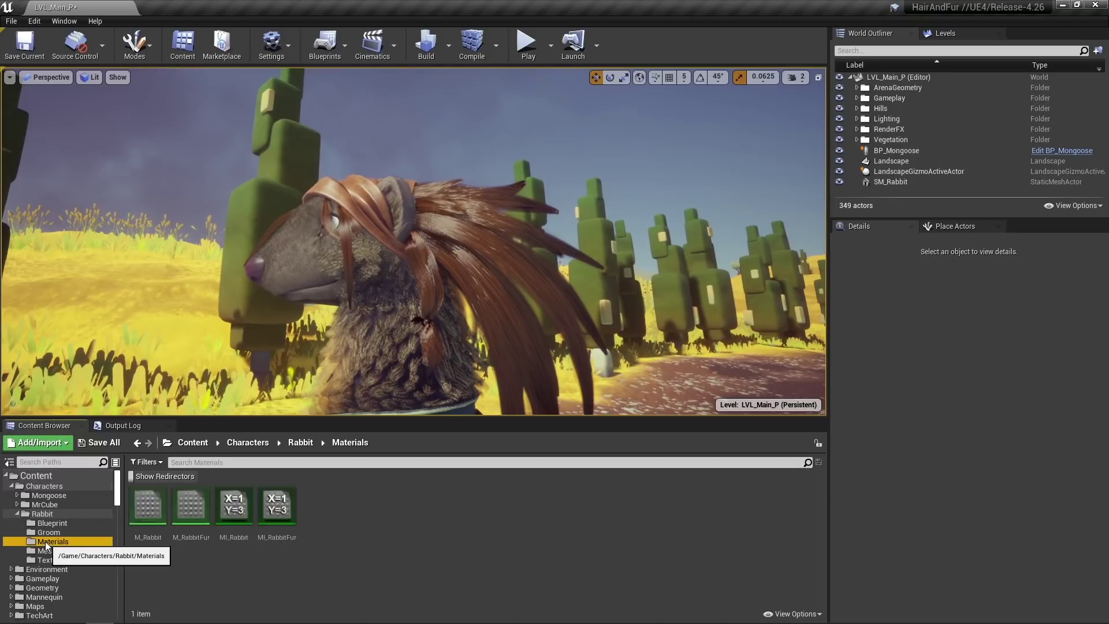
pyautogui.click(17, 495)
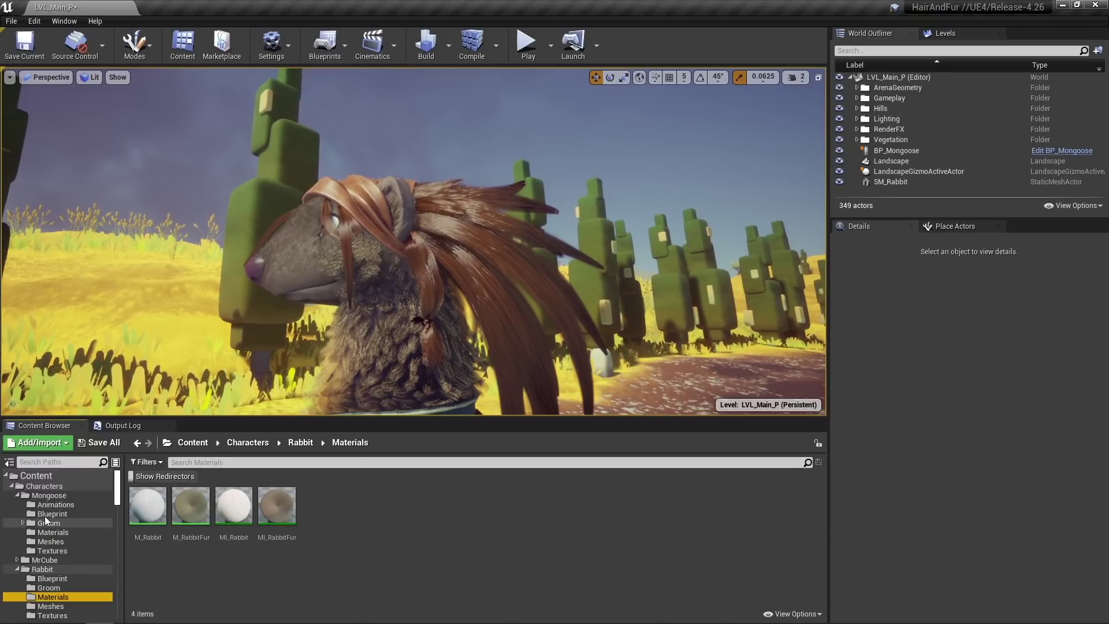
pyautogui.click(45, 534)
pyautogui.moveTo(312, 305)
pyautogui.mouseDown(button='right')
pyautogui.moveTo(325, 361)
pyautogui.moveTo(315, 307)
pyautogui.mouseUp(button='right')
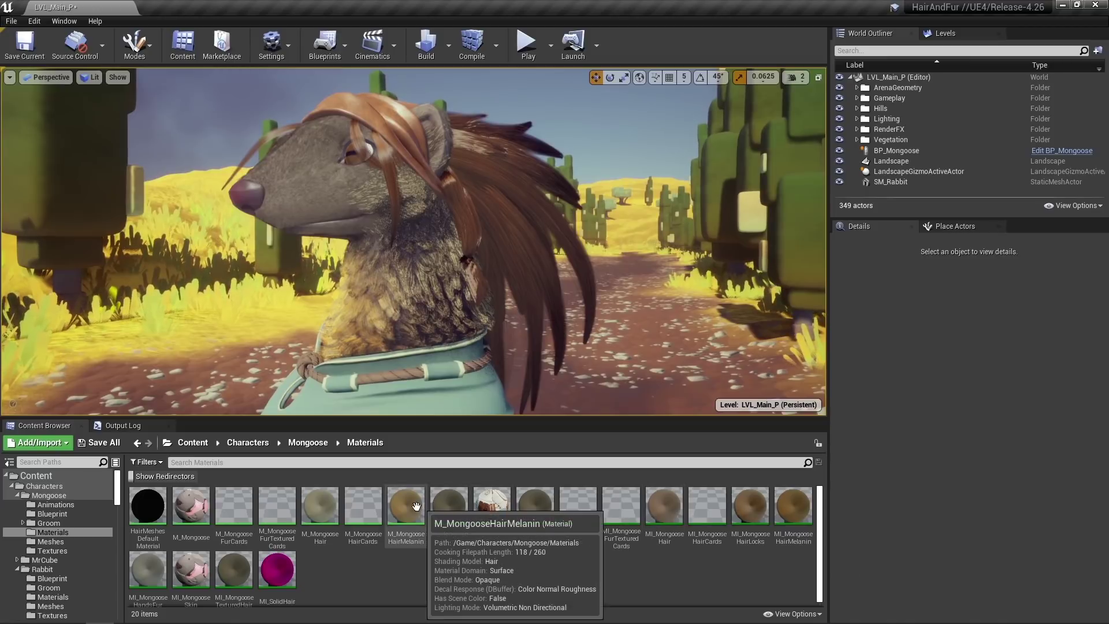
pyautogui.doubleClick(450, 508)
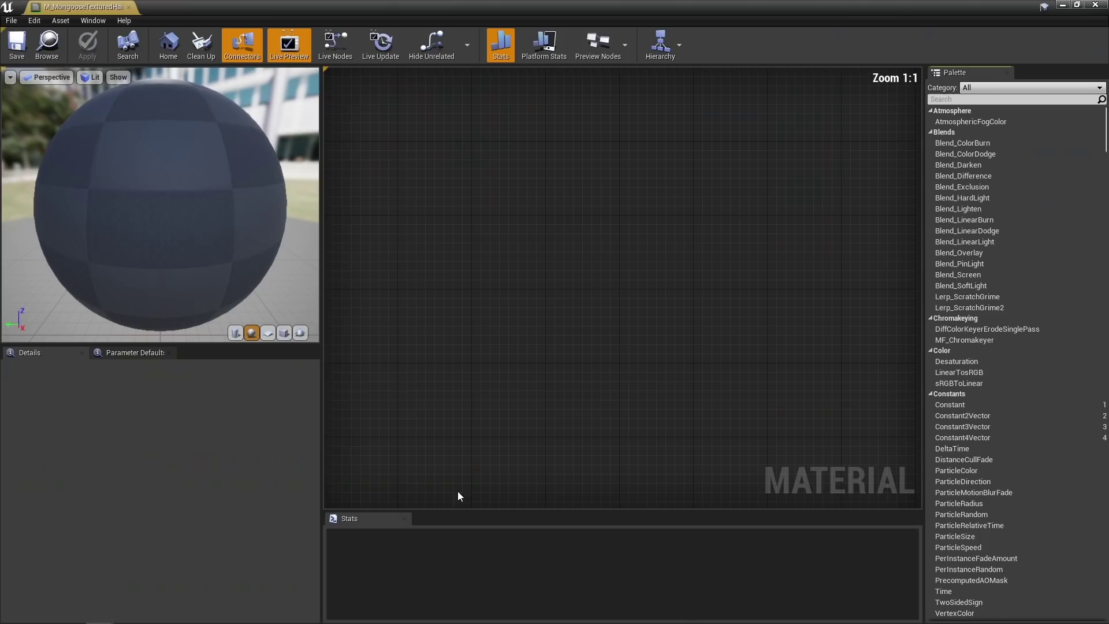
# Step: Examine how the Hair Attributes outputs feed the blend of Base Color and Secondary Color, and compare with the mongoose's fur in the level
pyautogui.moveTo(386, 269); pyautogui.dragTo(855, 426, button='right')
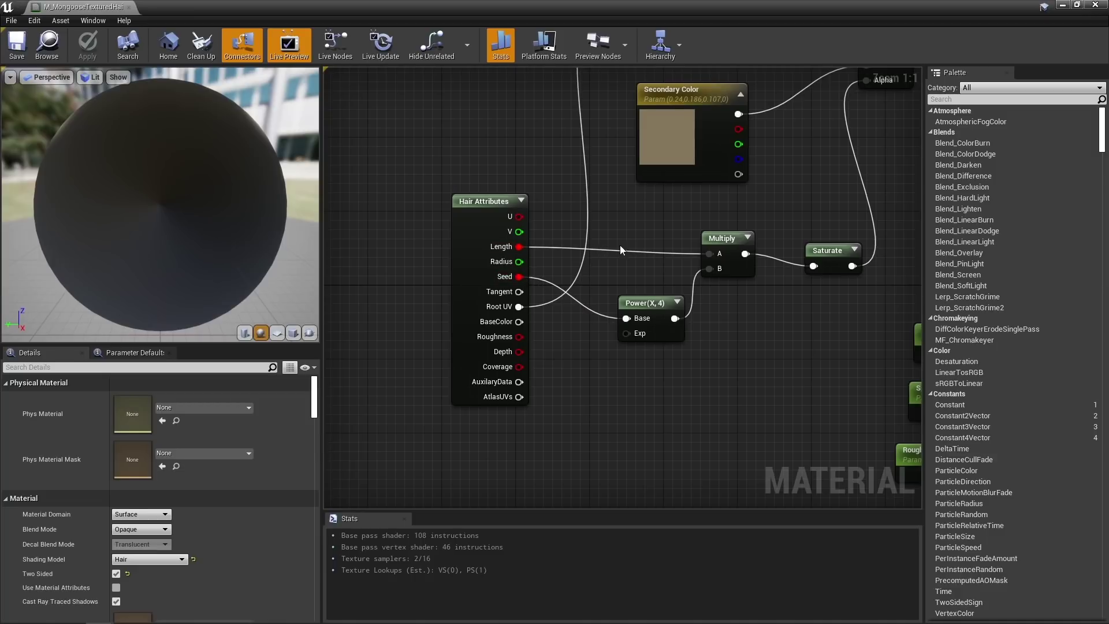
pyautogui.moveTo(621, 250); pyautogui.dragTo(518, 299, button='right')
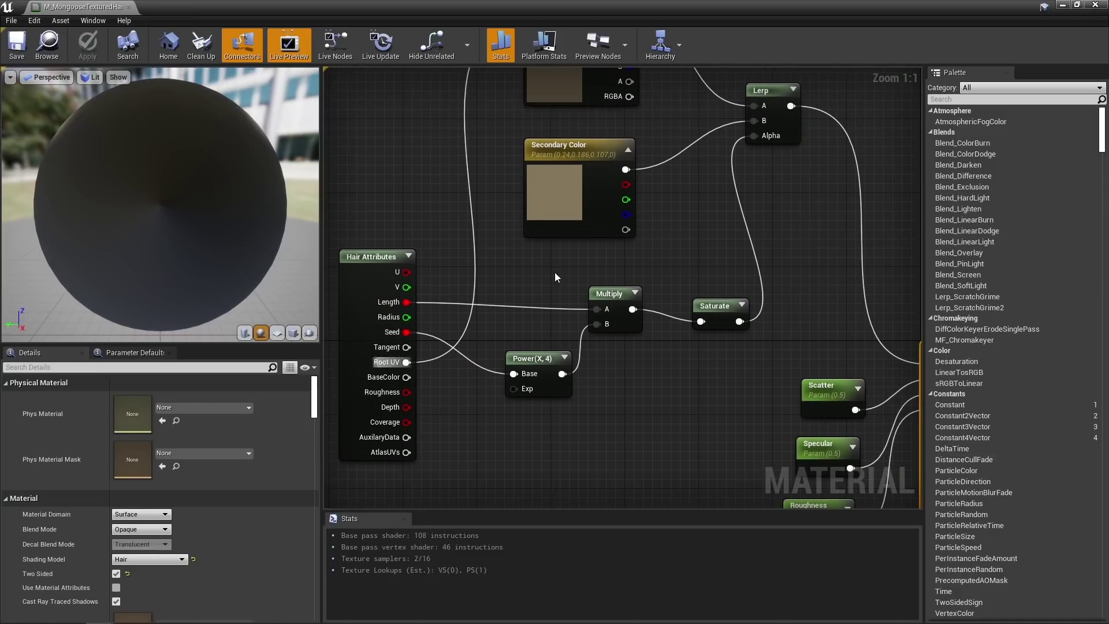
pyautogui.moveTo(694, 267); pyautogui.dragTo(615, 370, button='right')
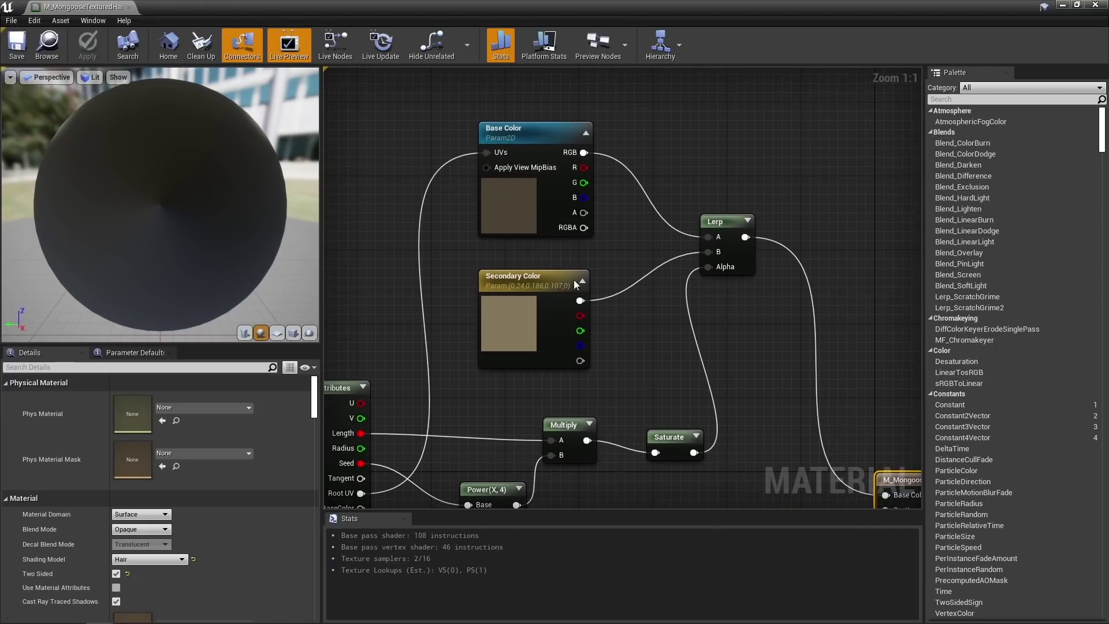
pyautogui.click(523, 278)
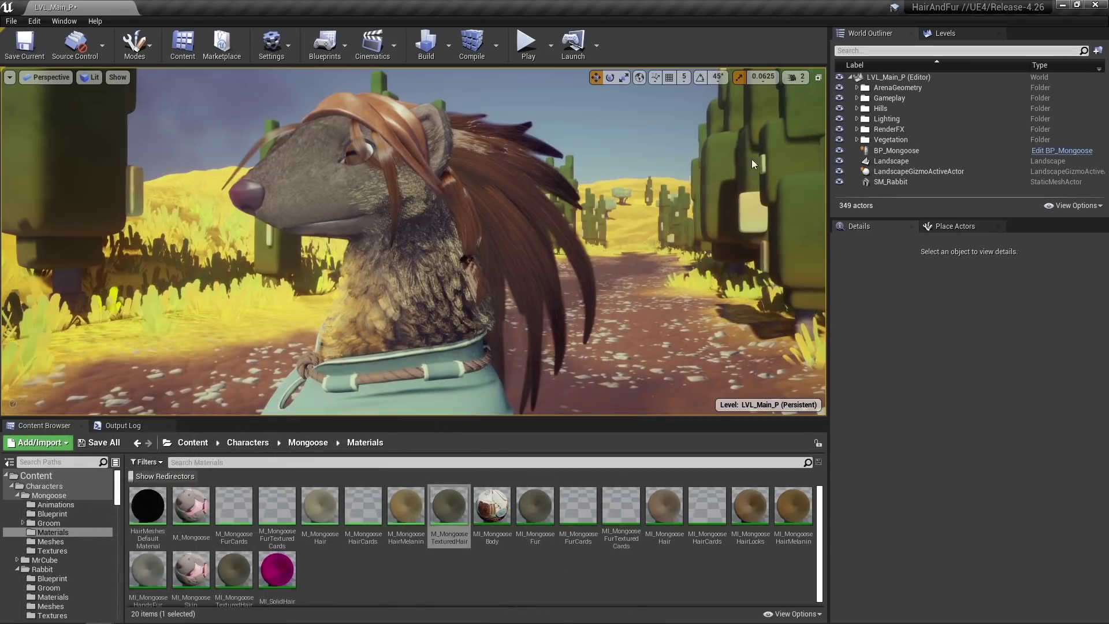
pyautogui.press('w')
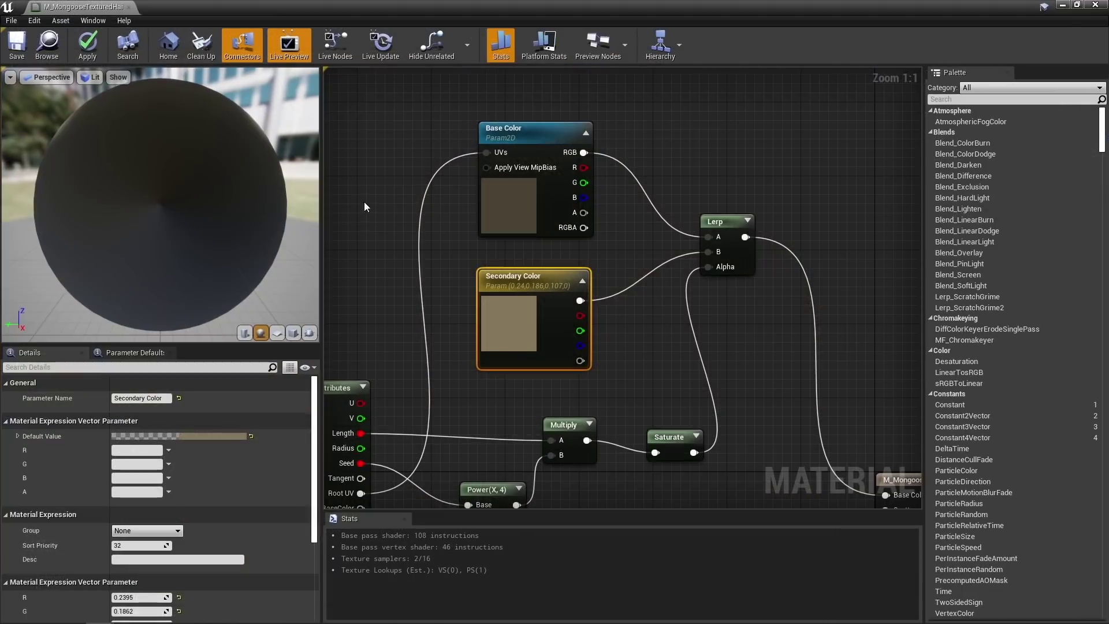
pyautogui.moveTo(627, 365); pyautogui.dragTo(700, 236, button='right')
pyautogui.moveTo(478, 211); pyautogui.dragTo(429, 395, button='right')
# Step: View the T_T_Fur_BC texture assigned to the Base Color parameter and close it again
pyautogui.click(566, 266)
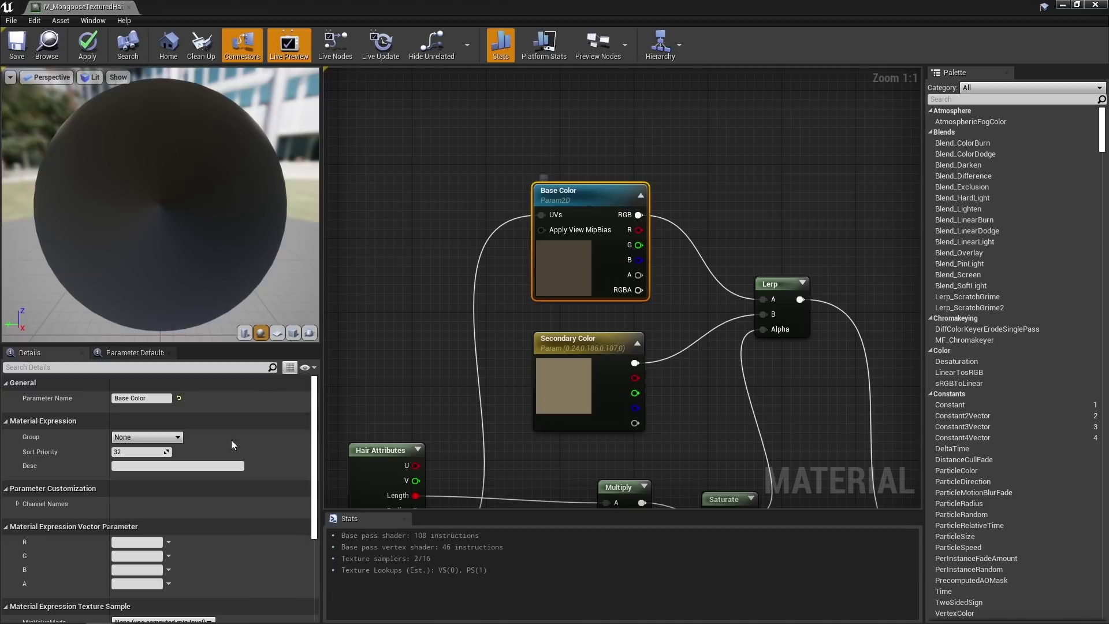
pyautogui.scroll(-5, 210, 466)
pyautogui.scroll(-2, 126, 538)
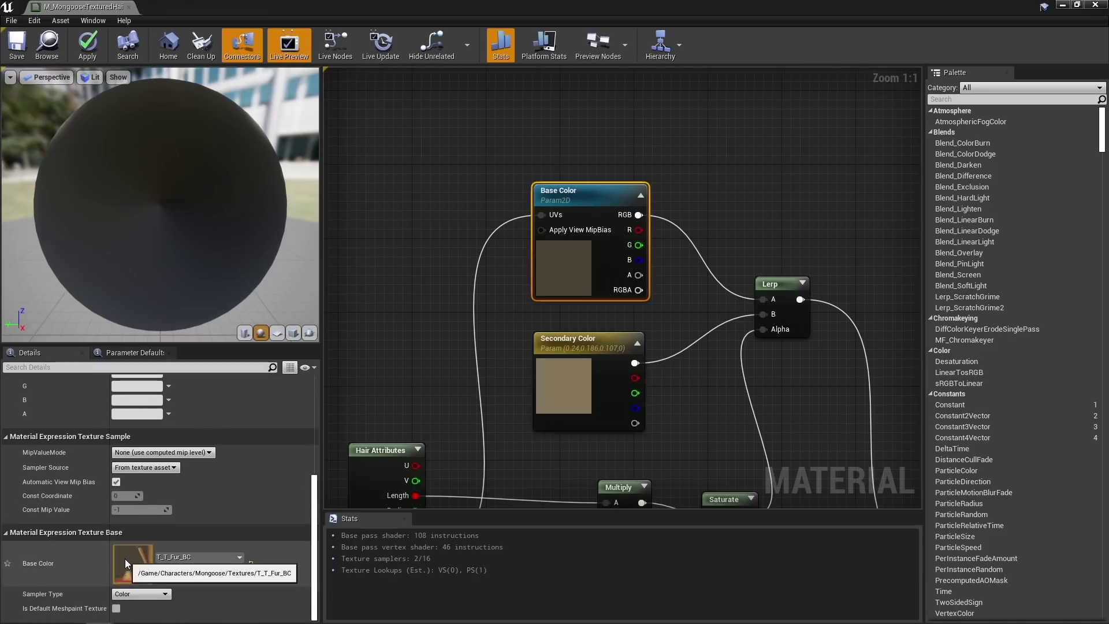
pyautogui.doubleClick(125, 559)
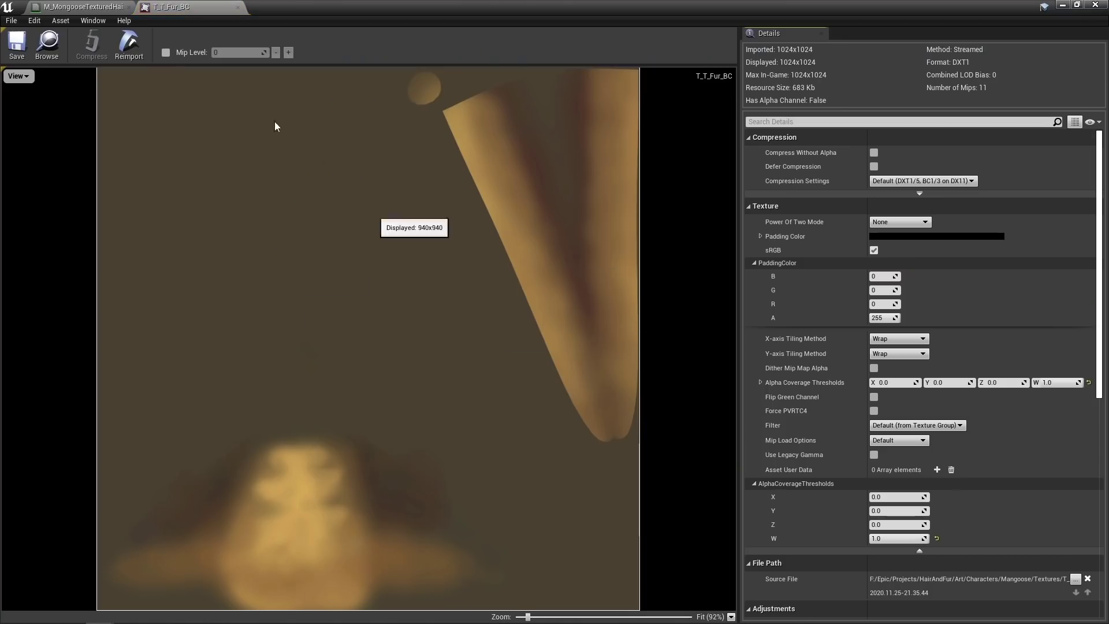
pyautogui.click(237, 7)
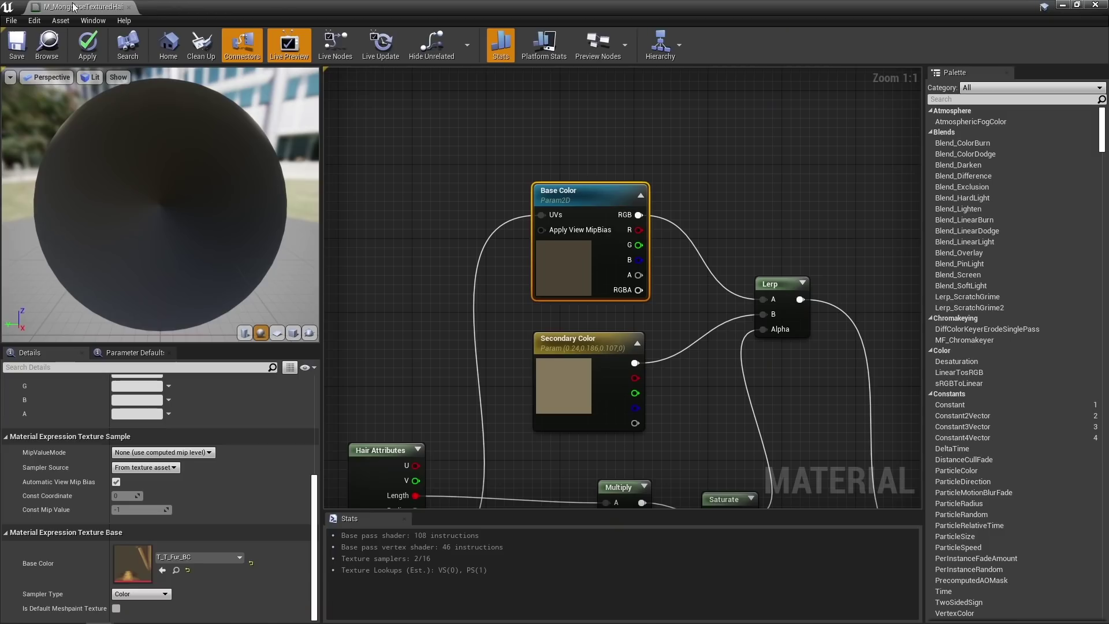
# Step: Trace the blended colour to the M_MongooseTexturedHair output and examine its Scatter, Specular and Roughness parameters
pyautogui.moveTo(674, 361); pyautogui.dragTo(472, 133, button='right')
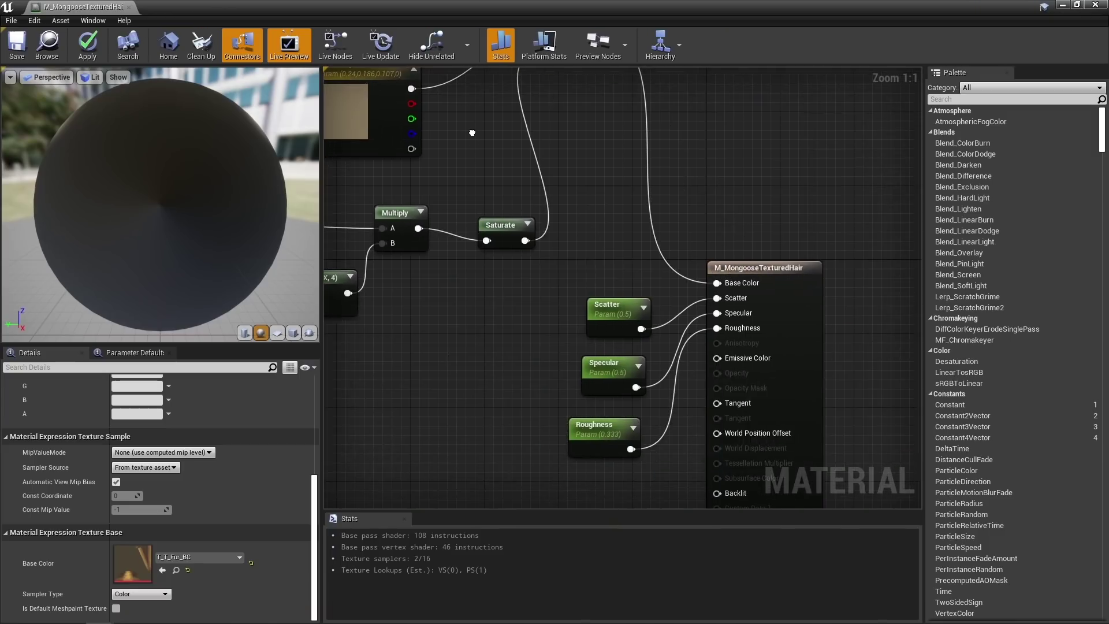
pyautogui.moveTo(431, 81); pyautogui.dragTo(607, 251, button='right')
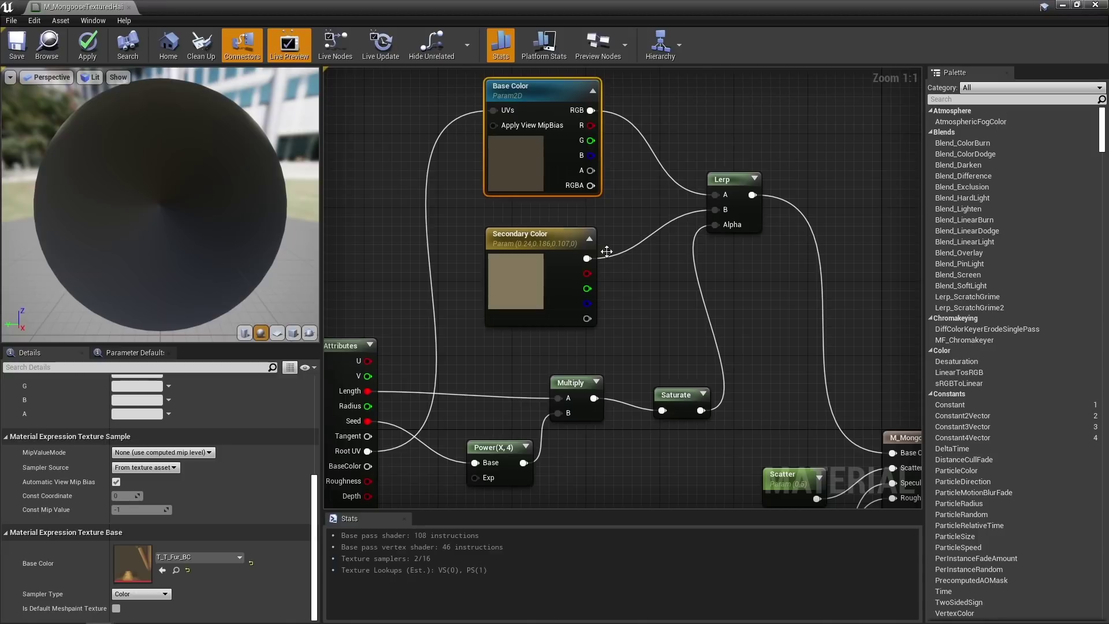
pyautogui.moveTo(827, 415); pyautogui.dragTo(819, 349, button='right')
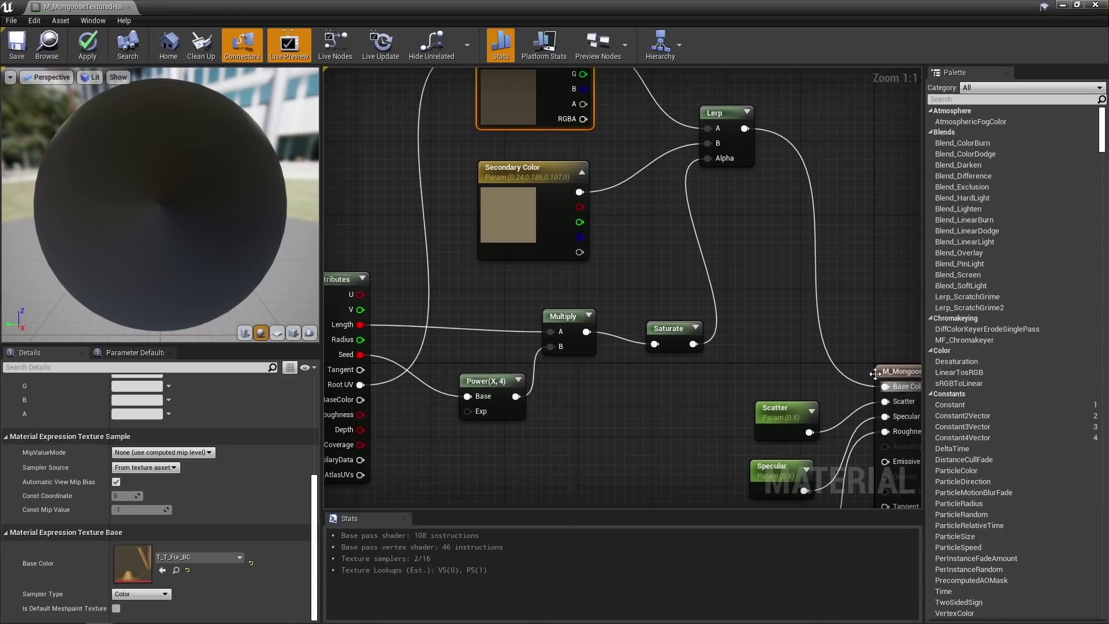
pyautogui.moveTo(878, 318); pyautogui.dragTo(775, 243, button='right')
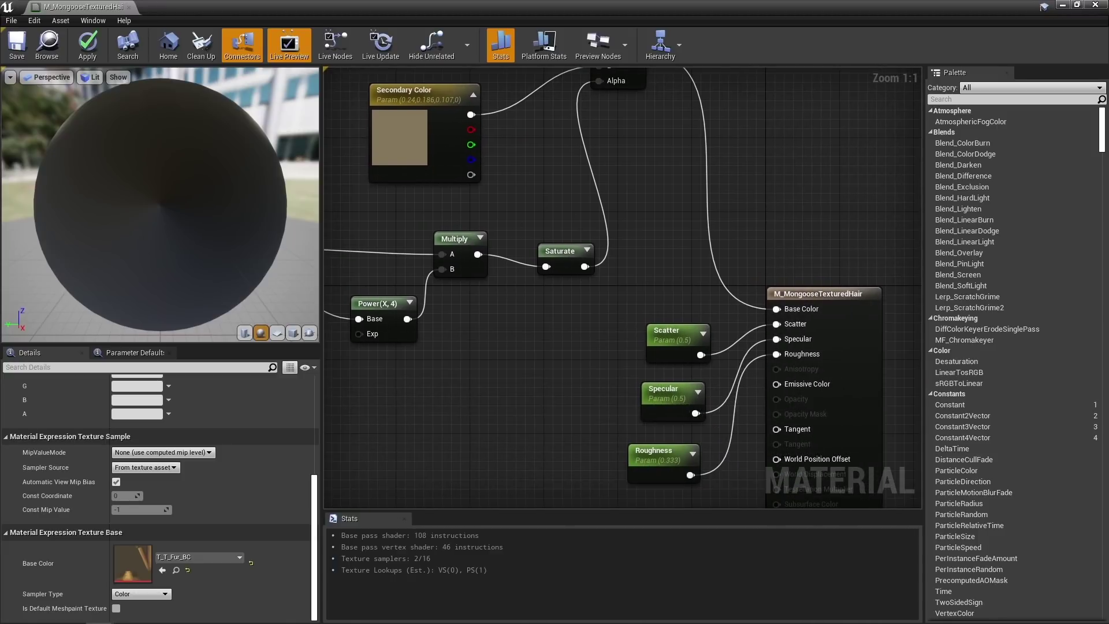
pyautogui.moveTo(649, 357); pyautogui.dragTo(629, 268, button='right')
pyautogui.moveTo(590, 407); pyautogui.dragTo(533, 349, button='right')
# Step: Return to the level and examine the mongoose's neck fur and head hair up close
pyautogui.click(1062, 6)
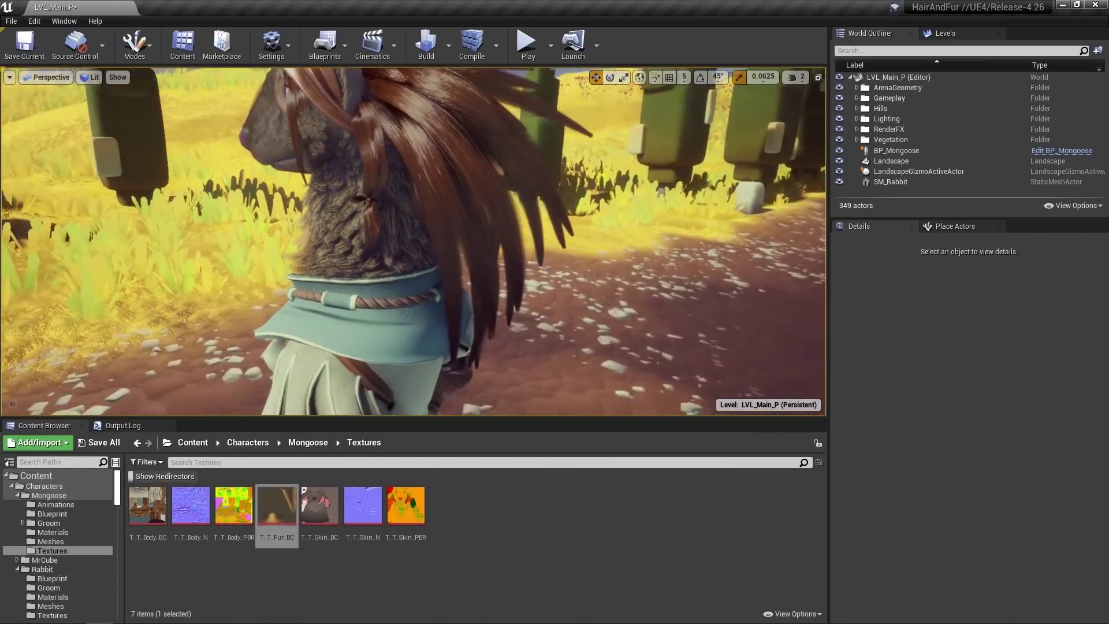
pyautogui.moveTo(413, 241); pyautogui.dragTo(450, 226, button='right')
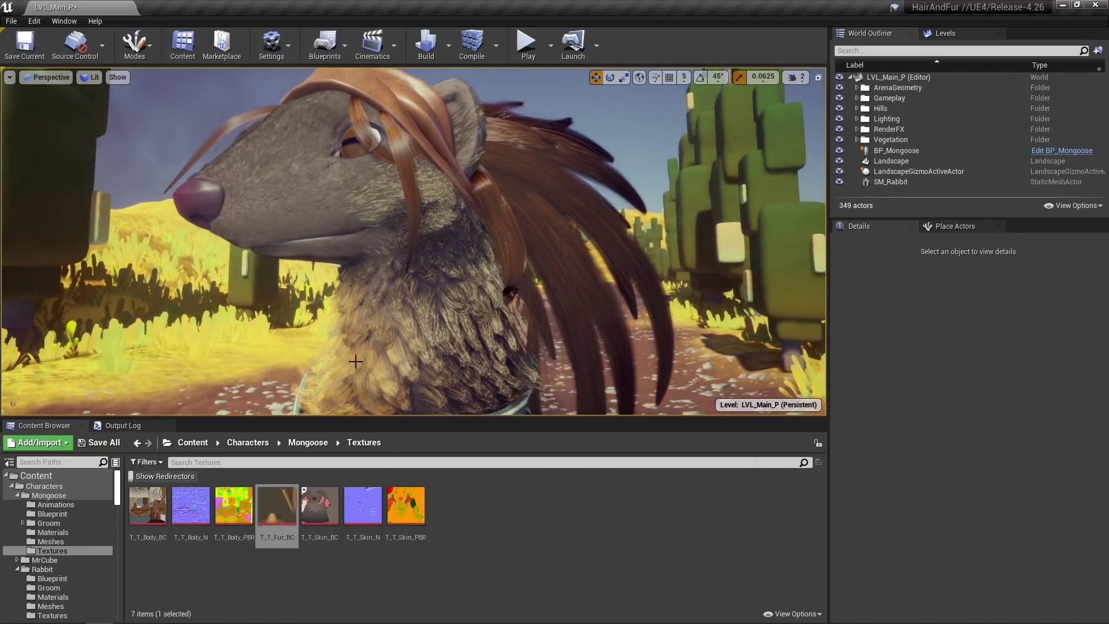
pyautogui.moveTo(469, 288); pyautogui.dragTo(462, 239, button='right')
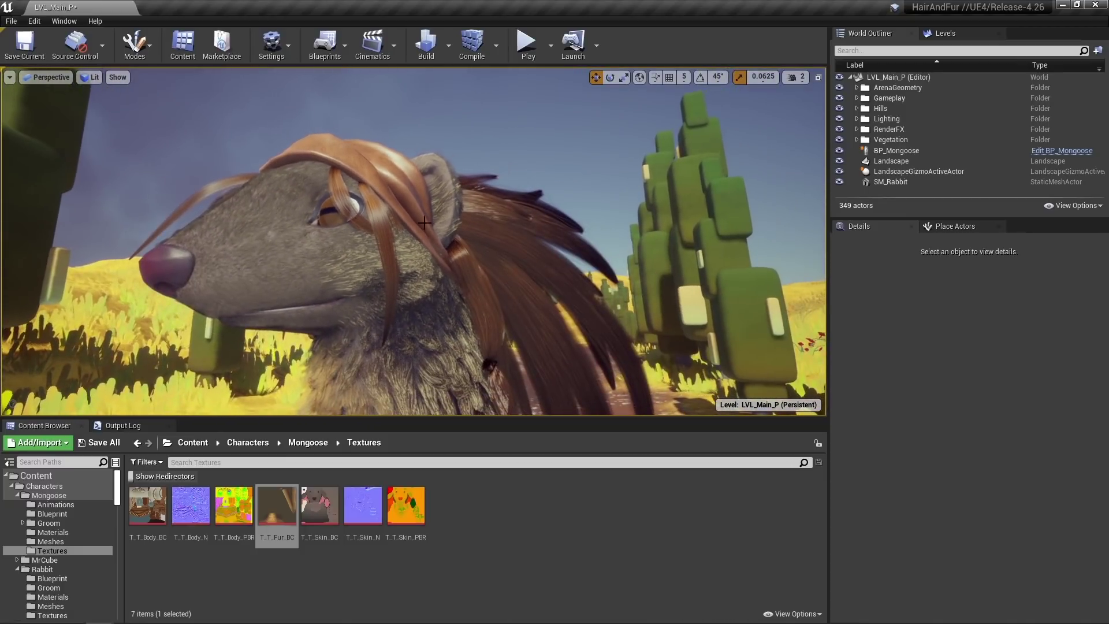
# Step: Open the M_MongooseHairMelanin material from the Mongoose Materials folder and examine the Hair Color node's melanin, redness and dye inputs
pyautogui.click(45, 533)
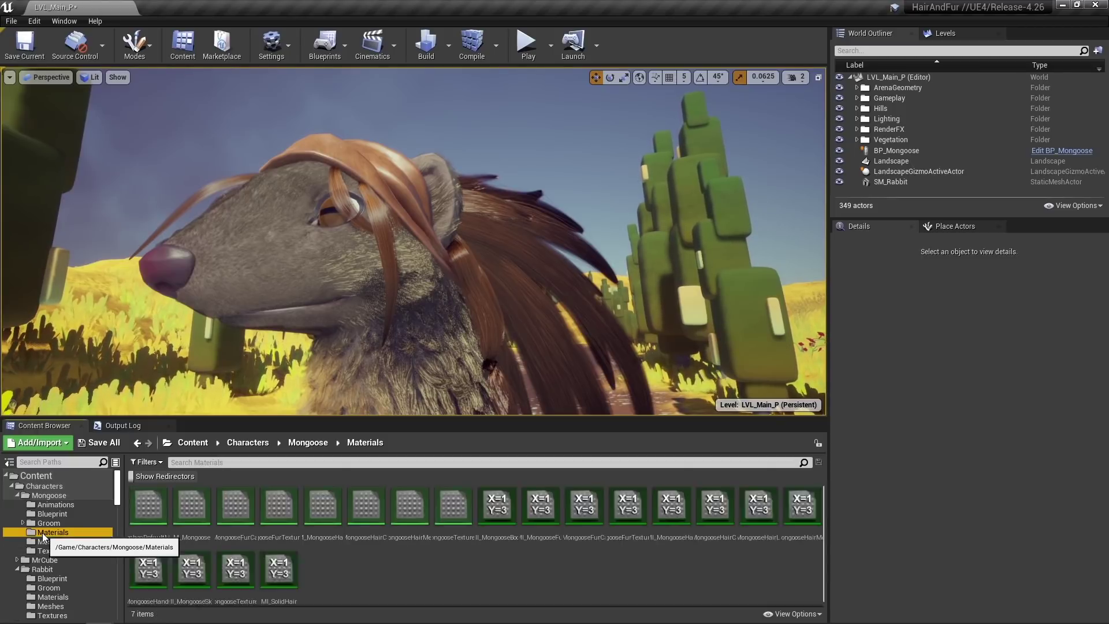
pyautogui.doubleClick(405, 507)
pyautogui.moveTo(481, 281); pyautogui.dragTo(535, 294, button='right')
pyautogui.moveTo(412, 191); pyautogui.dragTo(768, 514, button='right')
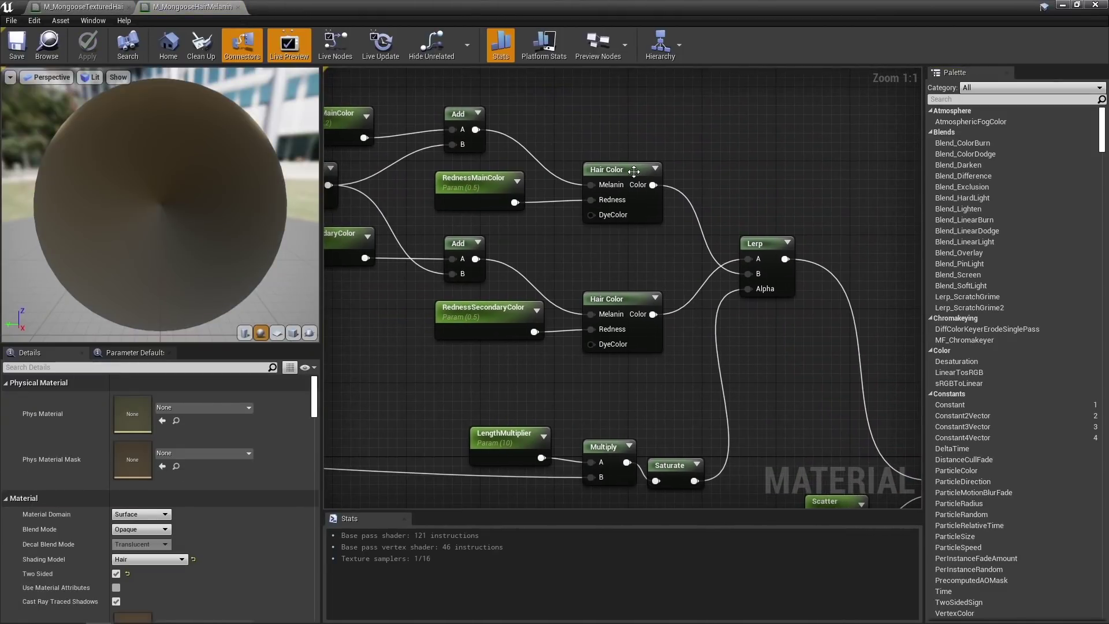
pyautogui.click(612, 169)
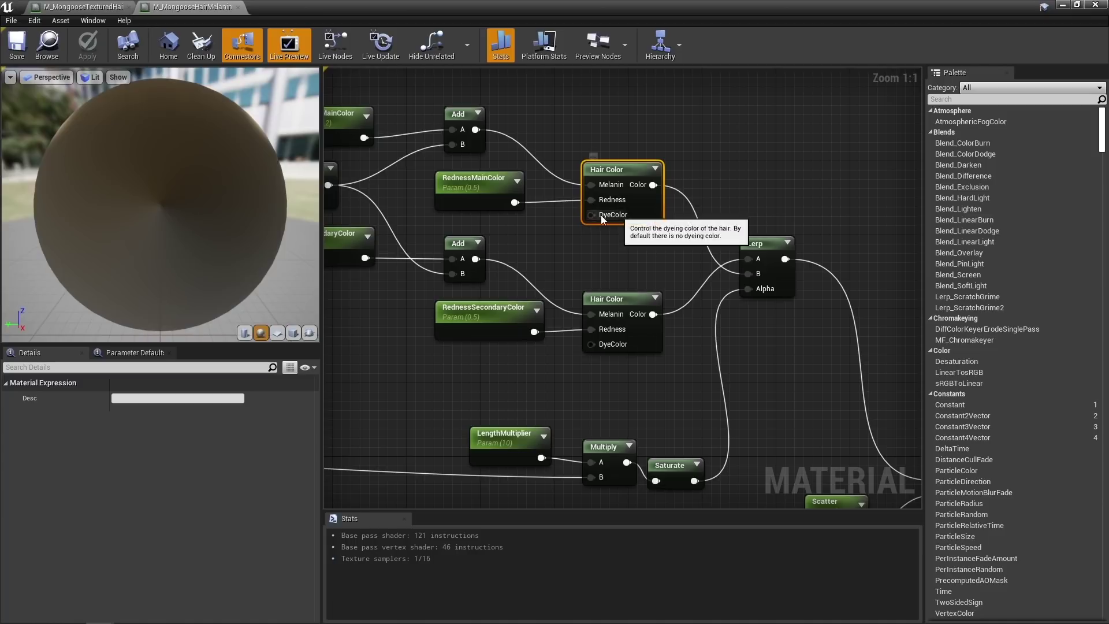
# Step: Trace how the melanin, redness, strand seed and strand length values feed the two Hair Color nodes and their Lerp, and return to the level
pyautogui.moveTo(584, 238); pyautogui.dragTo(741, 263, button='right')
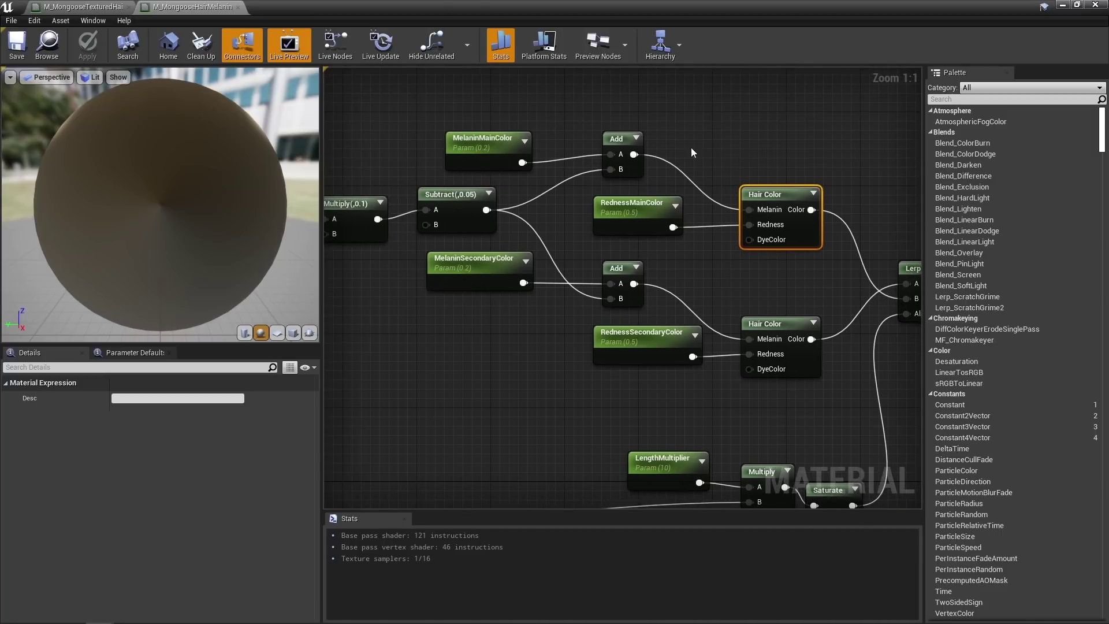
pyautogui.moveTo(788, 277); pyautogui.dragTo(763, 111, button='right')
pyautogui.moveTo(636, 295); pyautogui.dragTo(750, 311, button='right')
pyautogui.moveTo(798, 280); pyautogui.dragTo(364, 315, button='right')
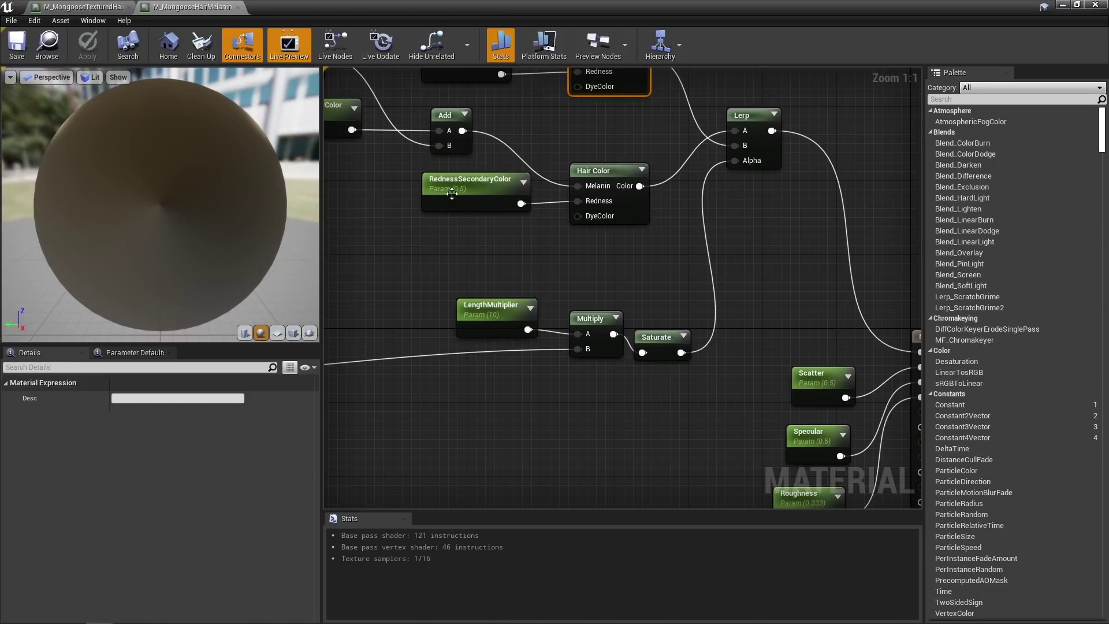
pyautogui.moveTo(358, 191); pyautogui.dragTo(687, 287, button='right')
pyautogui.moveTo(550, 250); pyautogui.dragTo(691, 172, button='right')
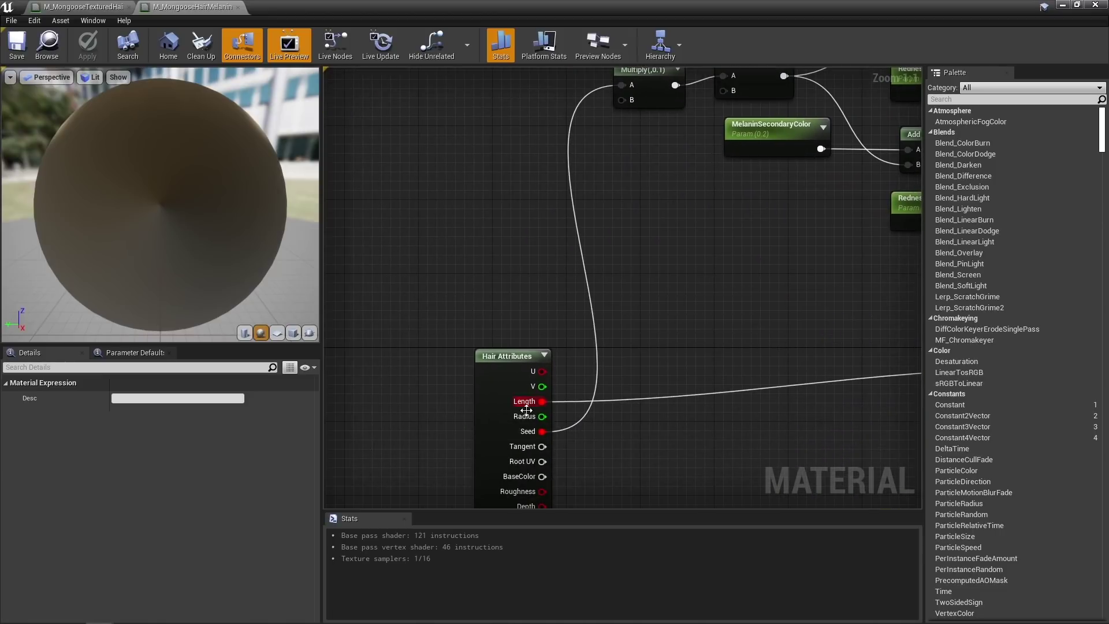
pyautogui.moveTo(788, 164); pyautogui.dragTo(662, 391, button='right')
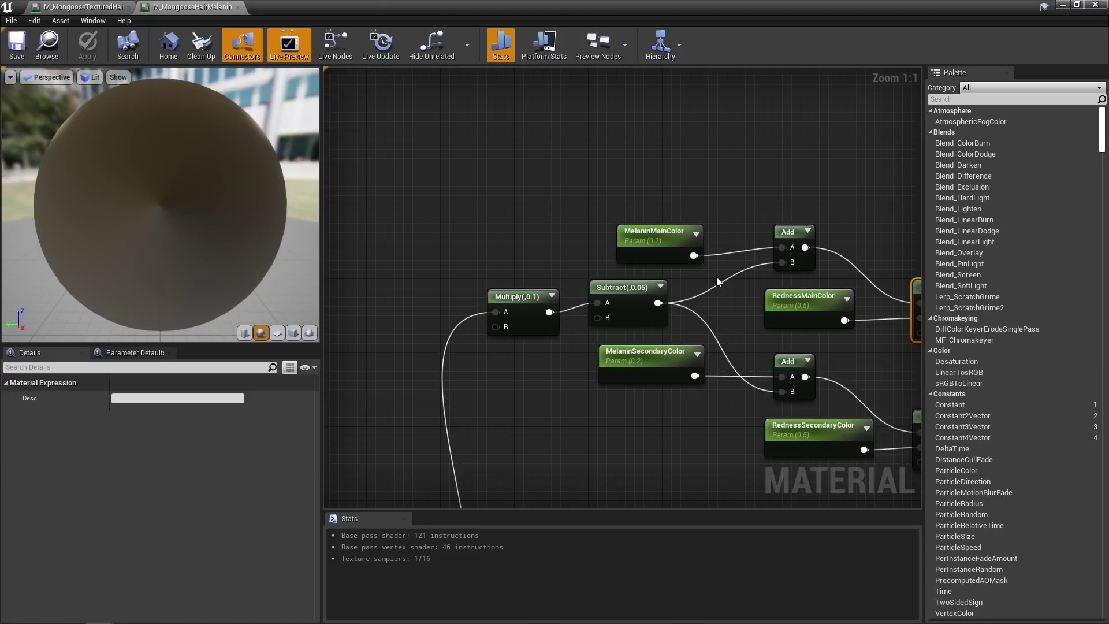
pyautogui.moveTo(882, 262); pyautogui.dragTo(754, 212, button='right')
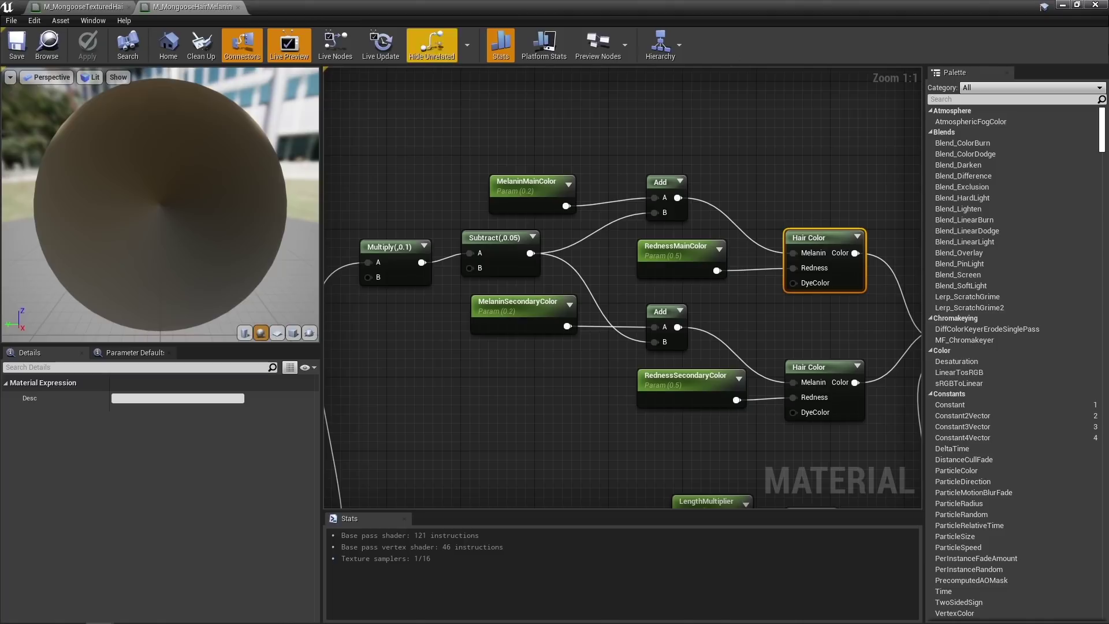
pyautogui.click(1060, 7)
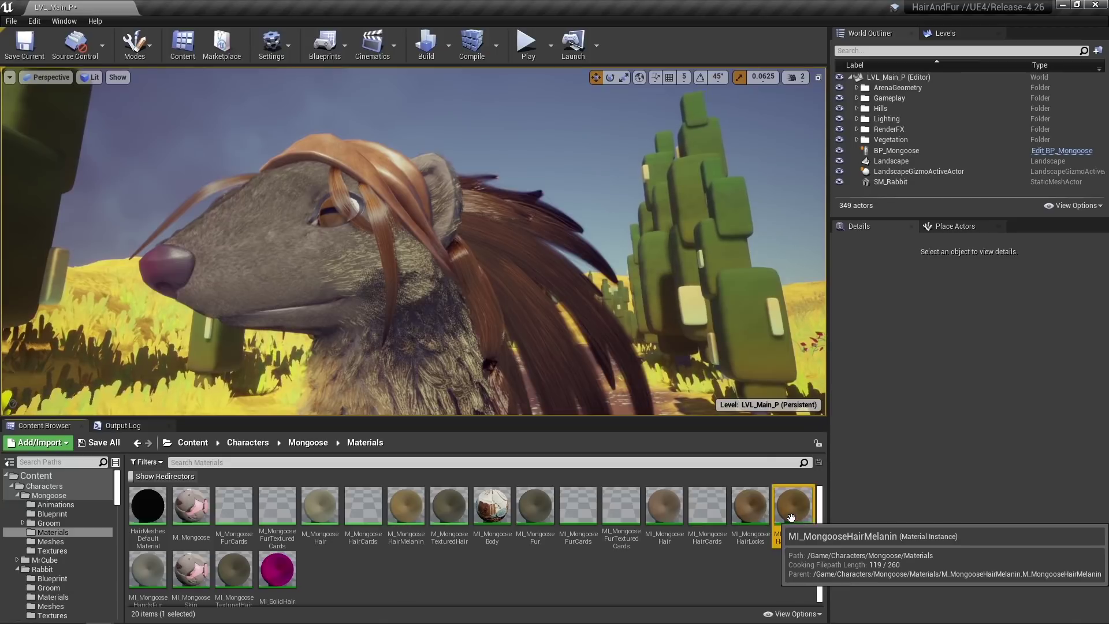
# Step: Open the MI_MongooseHairMelanin material instance and fit its editor window beside the mongoose in the level viewport
pyautogui.doubleClick(793, 507)
pyautogui.moveTo(411, 8); pyautogui.dragTo(690, 75)
pyautogui.moveTo(824, 347); pyautogui.dragTo(1016, 358)
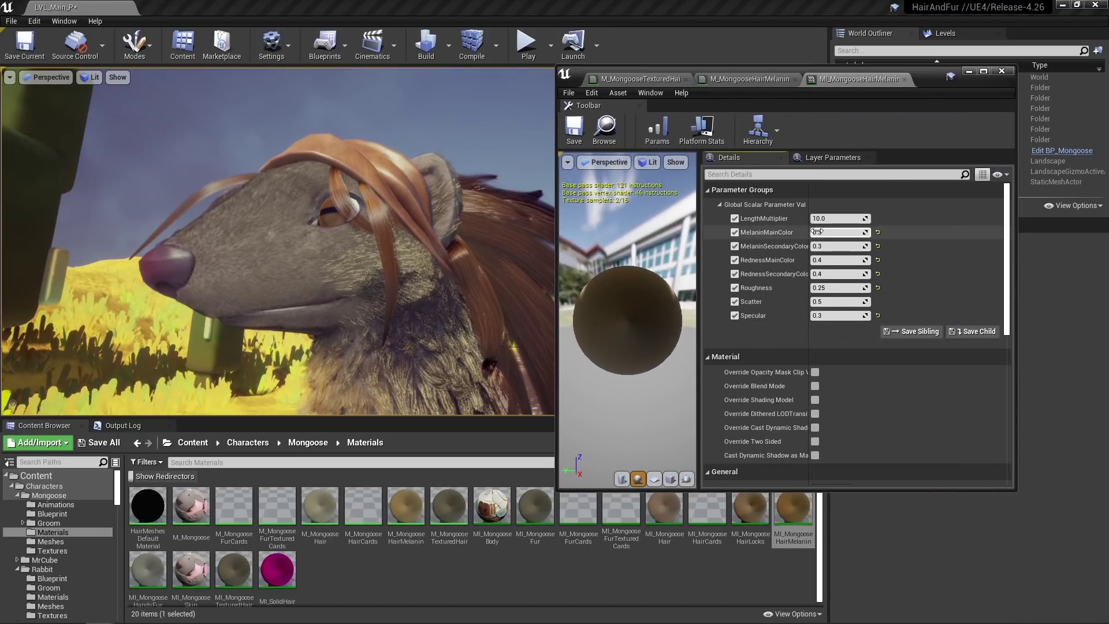
# Step: Try lower and higher MelaninMainColor values, up to about 0.84, and reset the parameter to its default
pyautogui.moveTo(841, 230); pyautogui.dragTo(803, 231)
pyautogui.moveTo(837, 232); pyautogui.dragTo(893, 232)
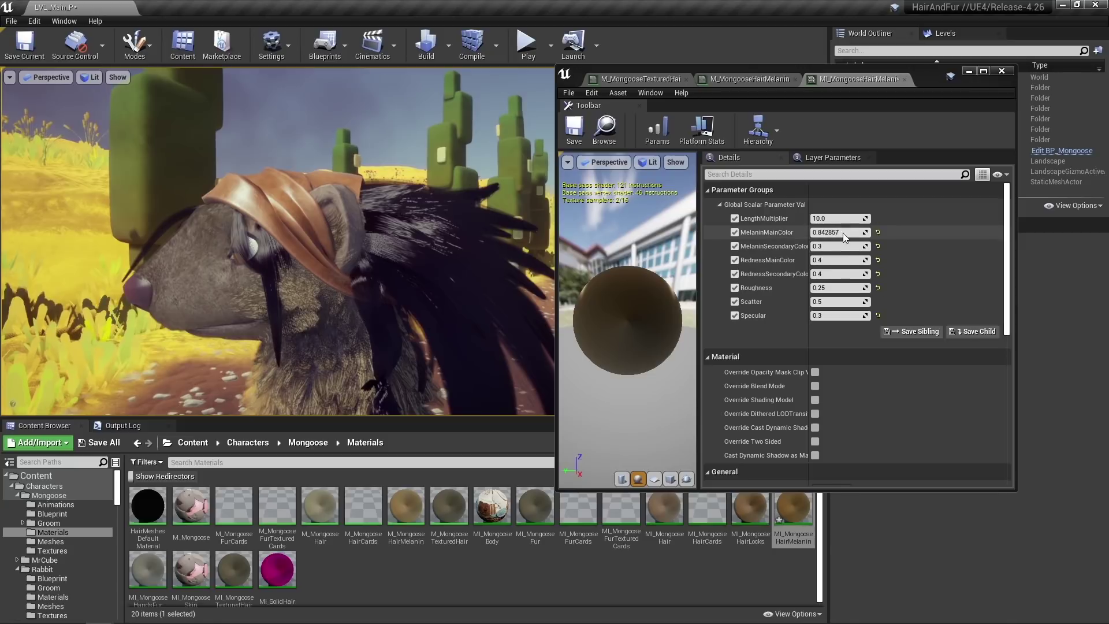
pyautogui.click(878, 233)
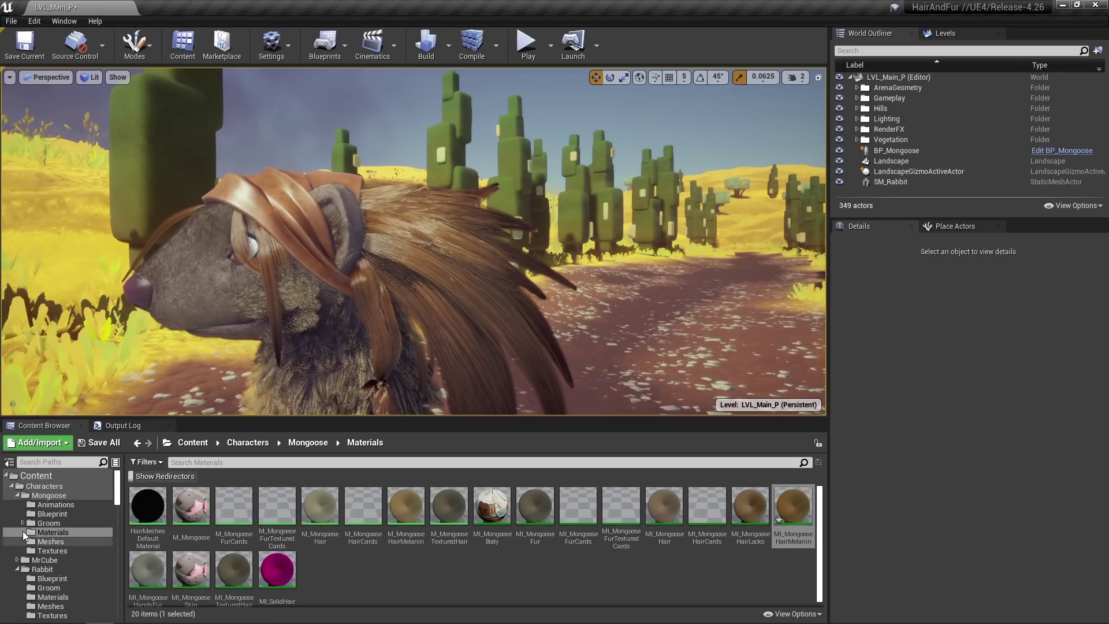
# Step: Start a binding for the GR_MongooseFaceSidesFur groom from the Mongoose Groom folder, with SK_Mongoose as target skeletal mesh
pyautogui.click(49, 522)
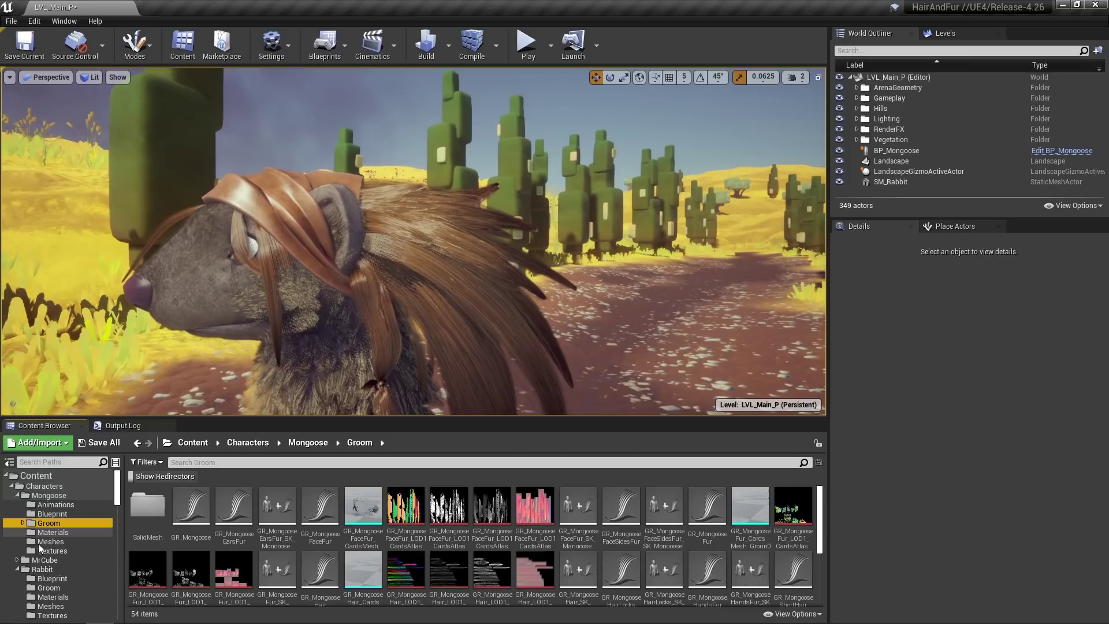
pyautogui.rightClick(666, 503)
pyautogui.rightClick(612, 504)
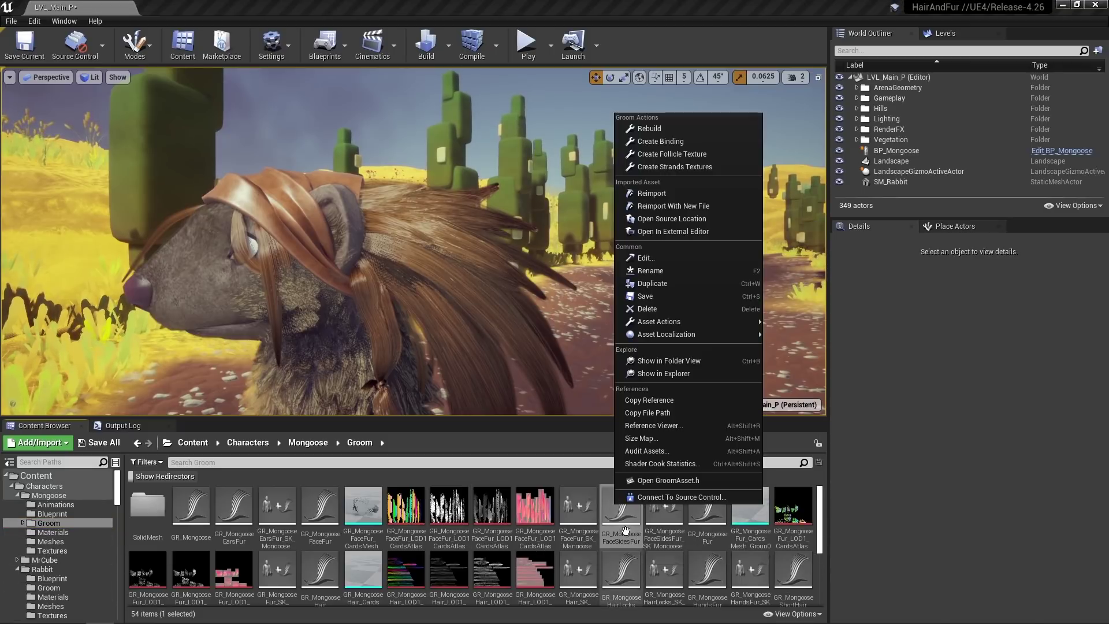
pyautogui.click(682, 140)
pyautogui.moveTo(566, 266); pyautogui.dragTo(512, 188)
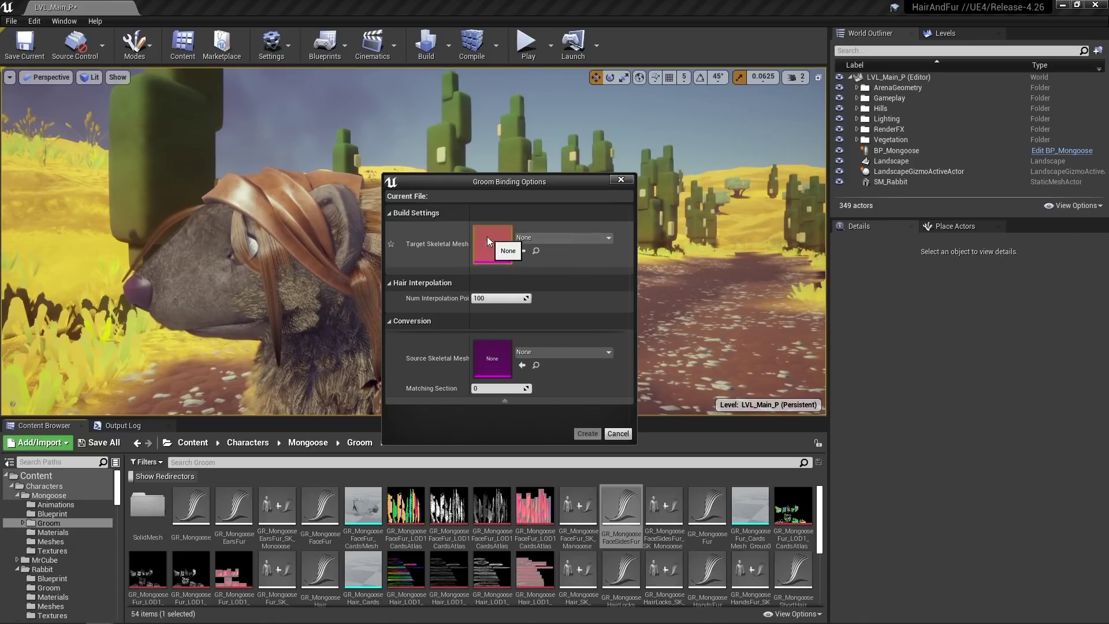
pyautogui.click(555, 237)
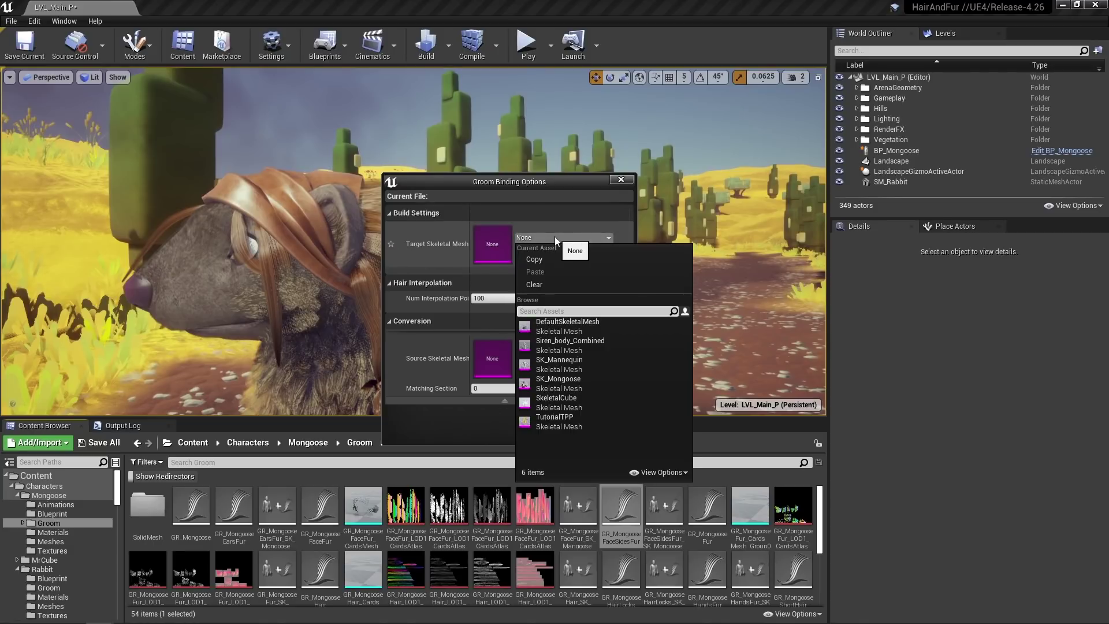
pyautogui.click(577, 382)
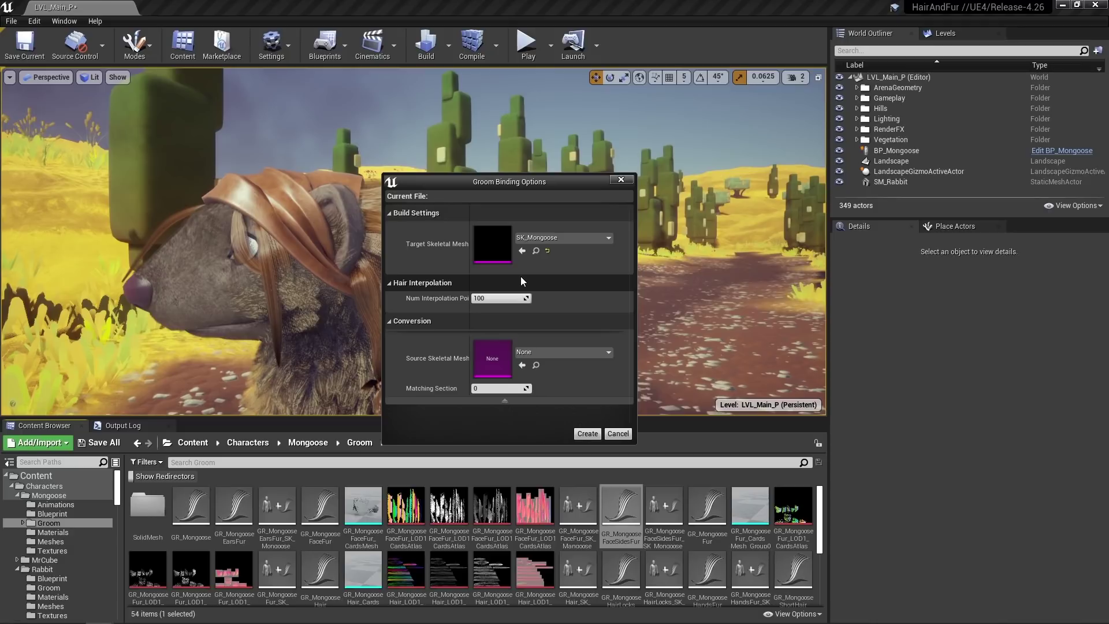
# Step: Try to create the binding with SK_Mannequin as target skeletal mesh and SK_Mongoose as source skeletal mesh
pyautogui.click(554, 237)
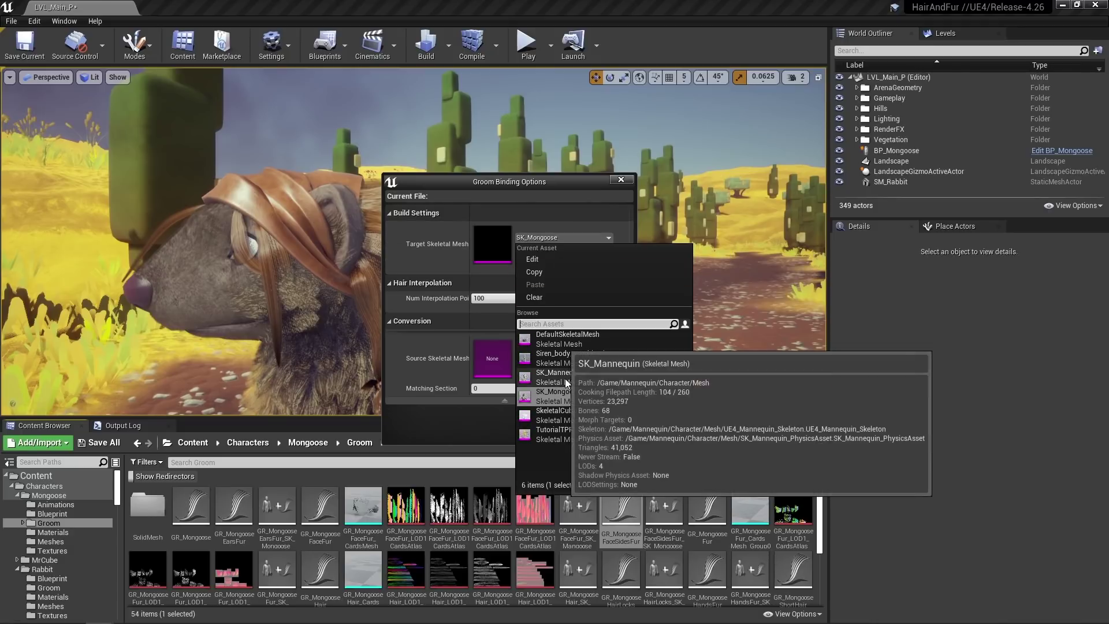
pyautogui.click(565, 380)
pyautogui.click(543, 351)
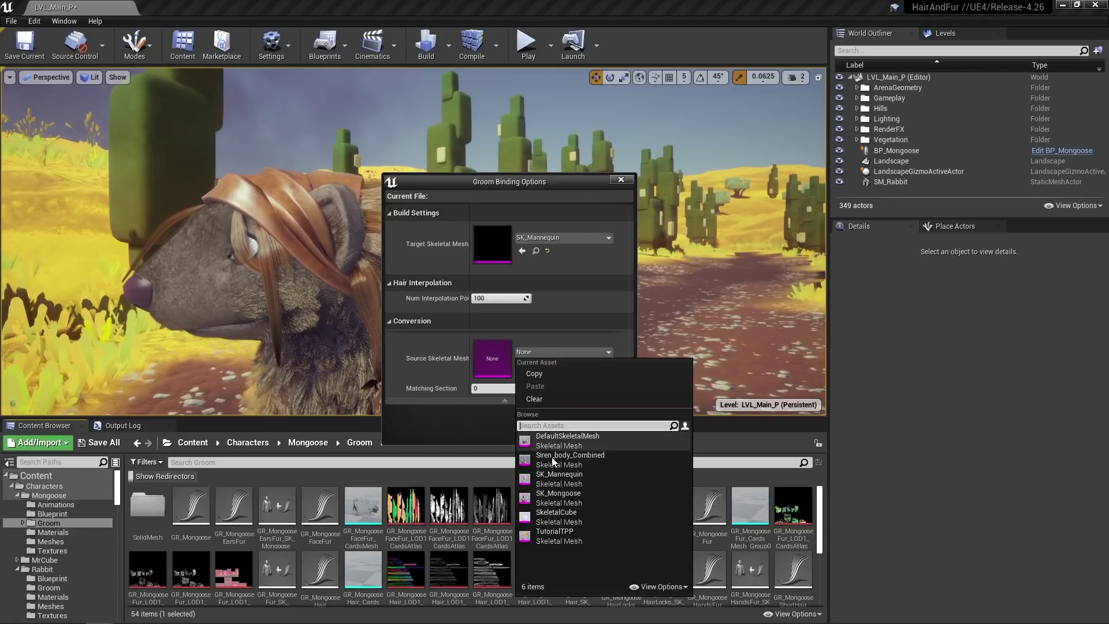
pyautogui.click(565, 497)
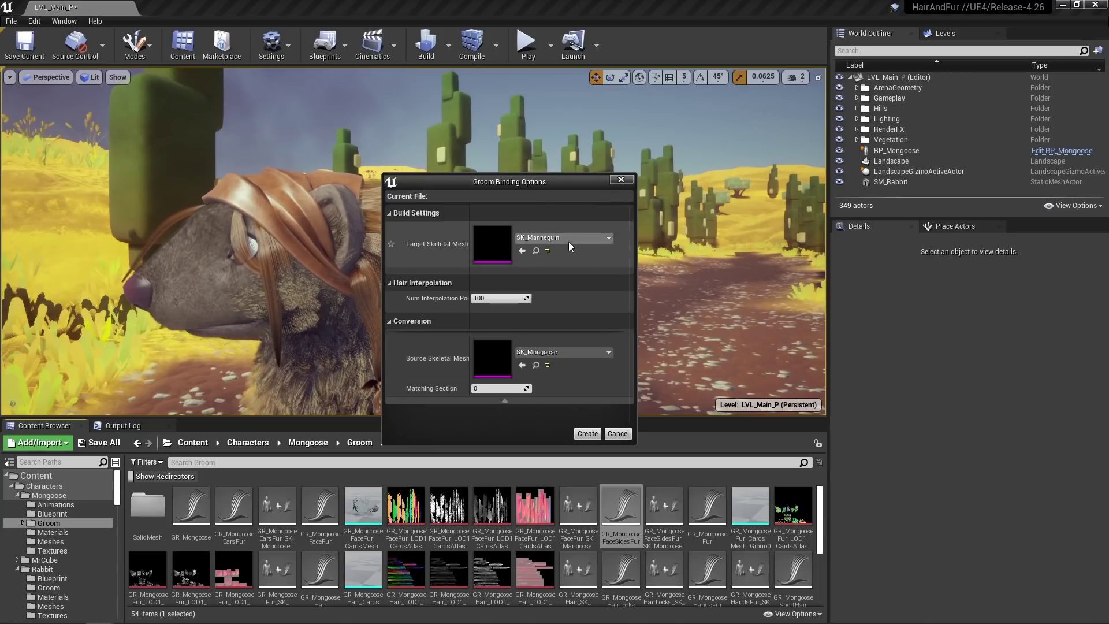
pyautogui.click(588, 434)
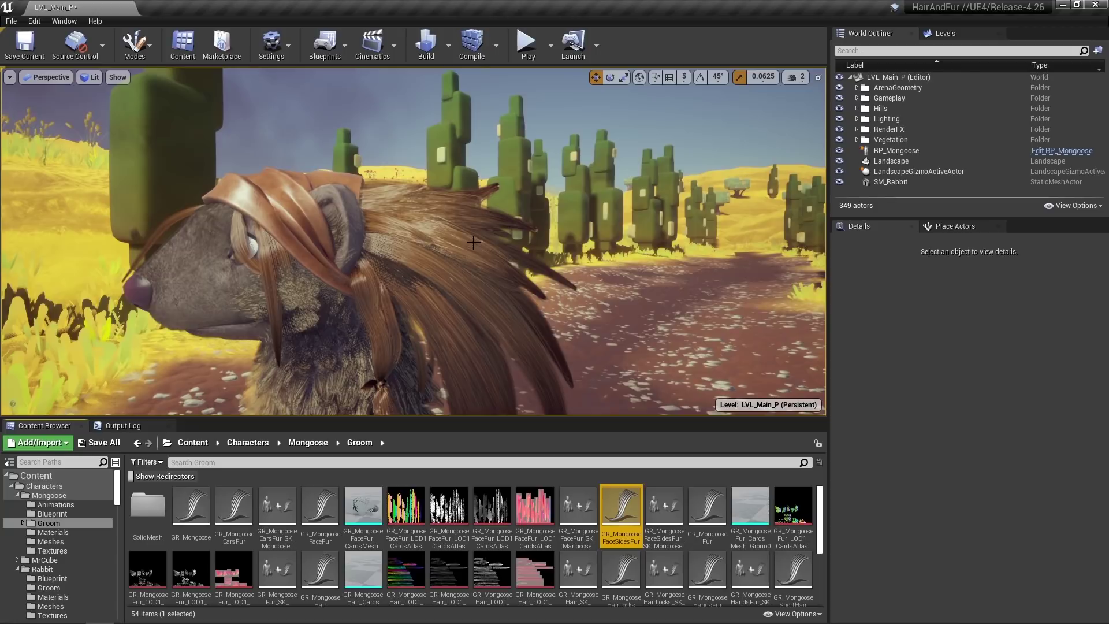
pyautogui.moveTo(720, 504)
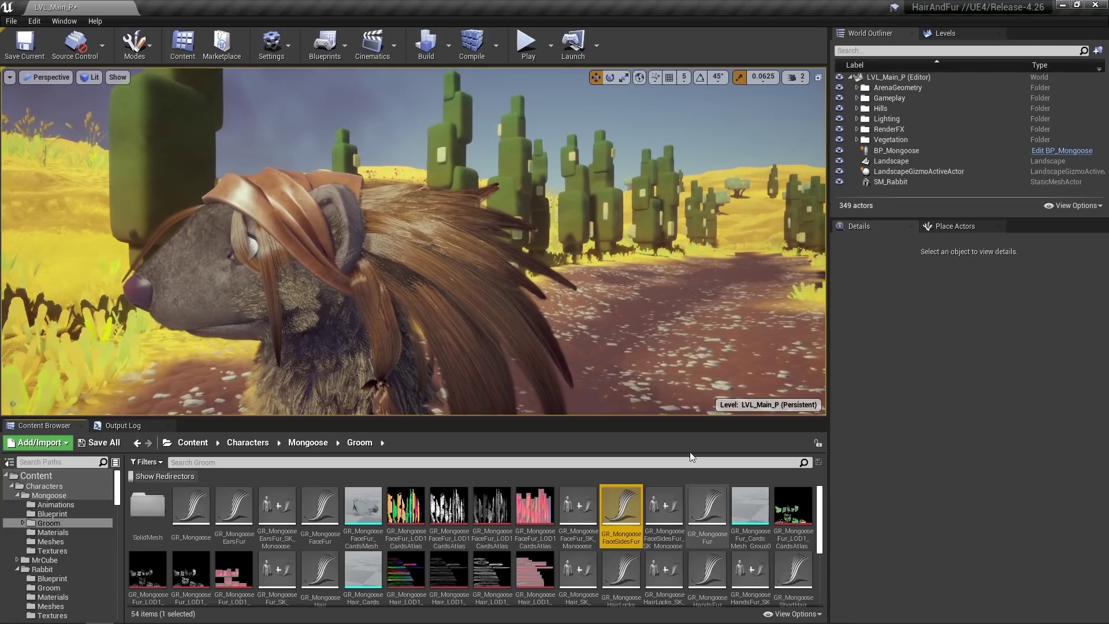
pyautogui.press('s')
pyautogui.moveTo(414, 242); pyautogui.dragTo(370, 293, button='right')
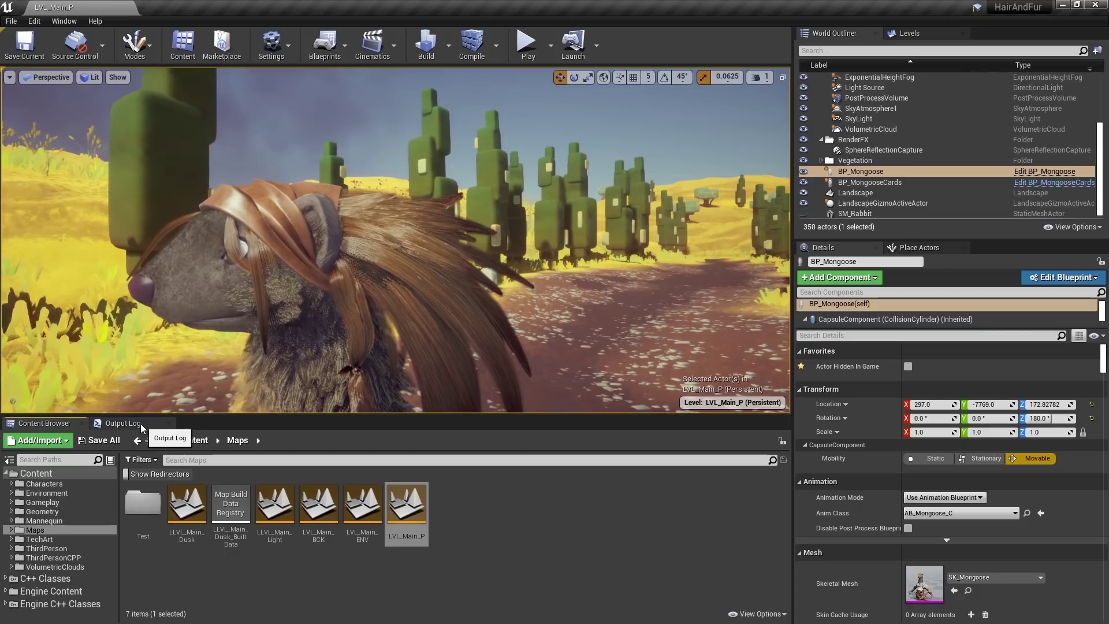
# Step: Float the Output Log as a separate, taller window over the level and ready its console command line for entry
pyautogui.moveTo(140, 423); pyautogui.dragTo(335, 297)
pyautogui.moveTo(385, 431); pyautogui.dragTo(385, 535)
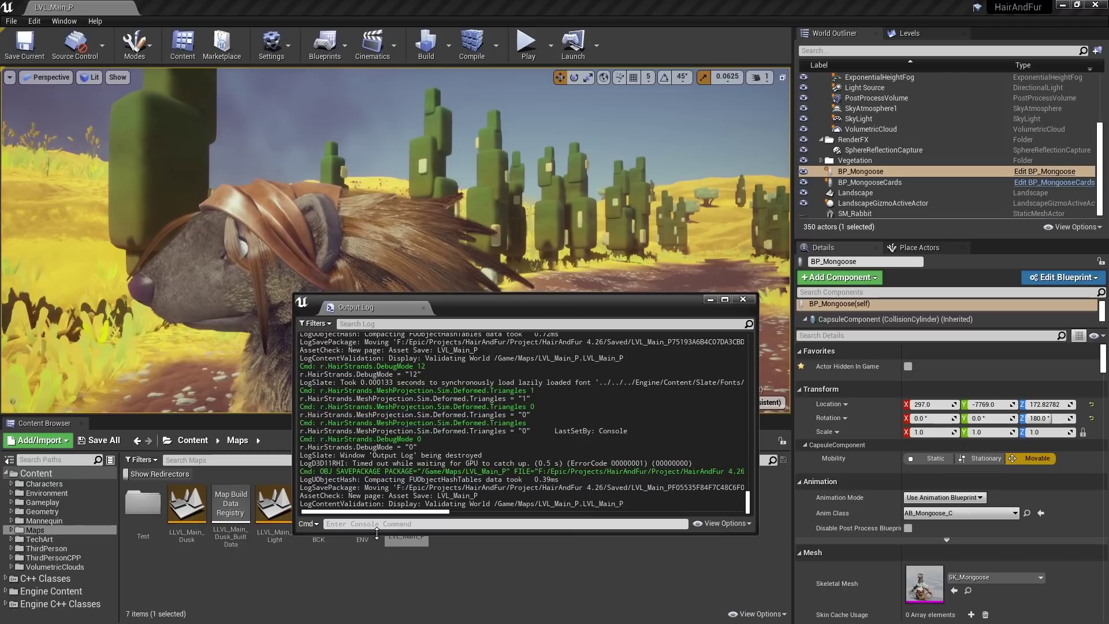
pyautogui.click(366, 523)
# Step: Browse the r.HairStrands console commands and run r.HairStrands.DebugMode 12
pyautogui.write('r')
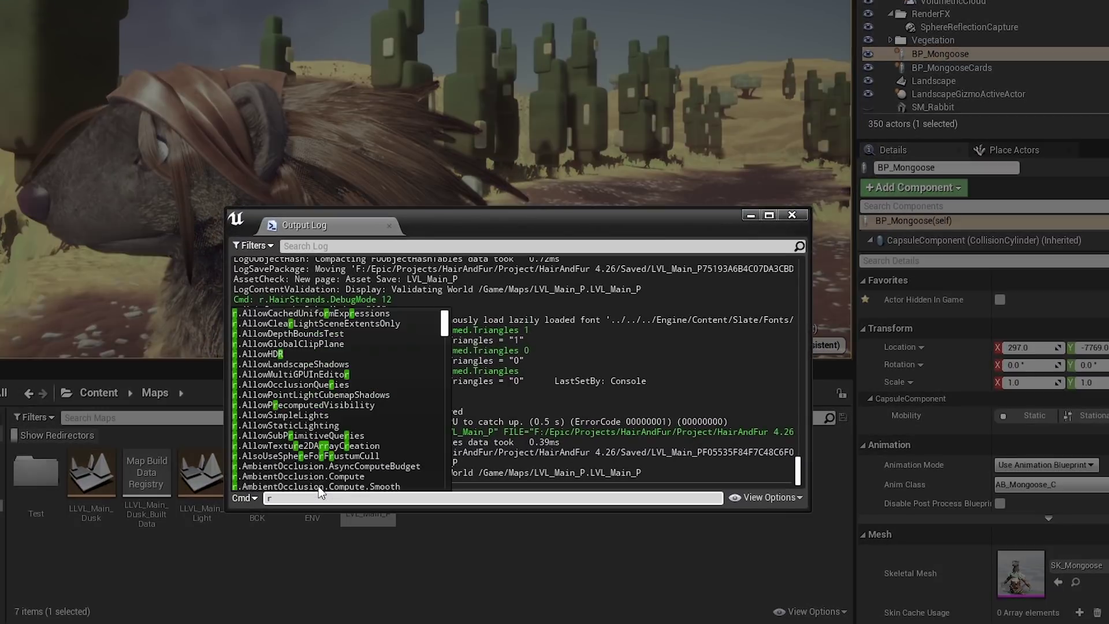
pyautogui.write('.Ha')
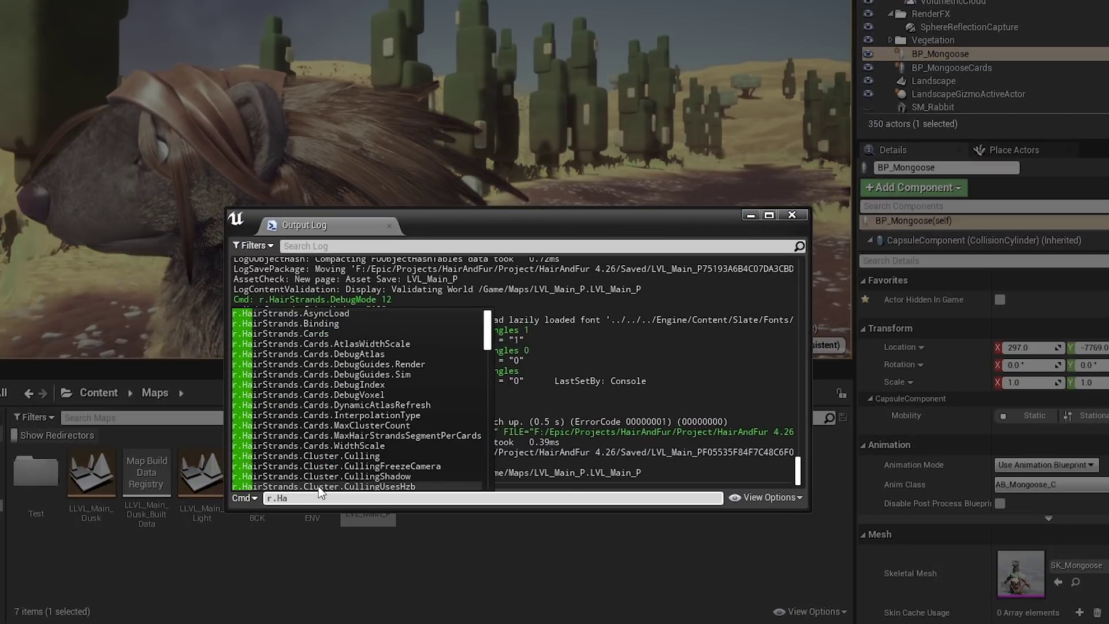
pyautogui.write('irStr')
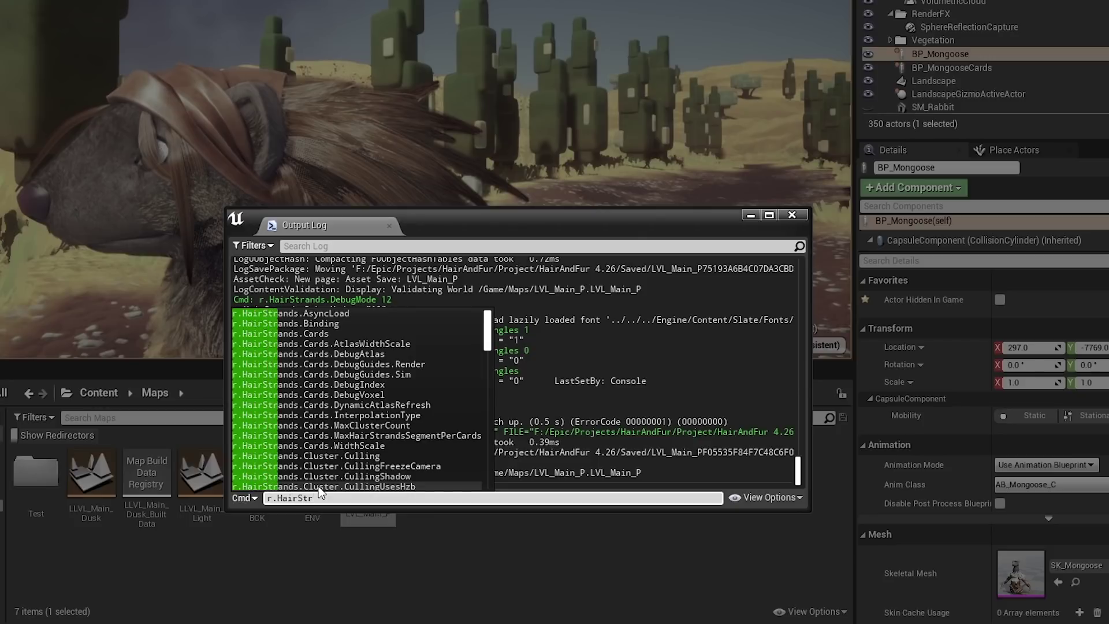
pyautogui.write('ands.')
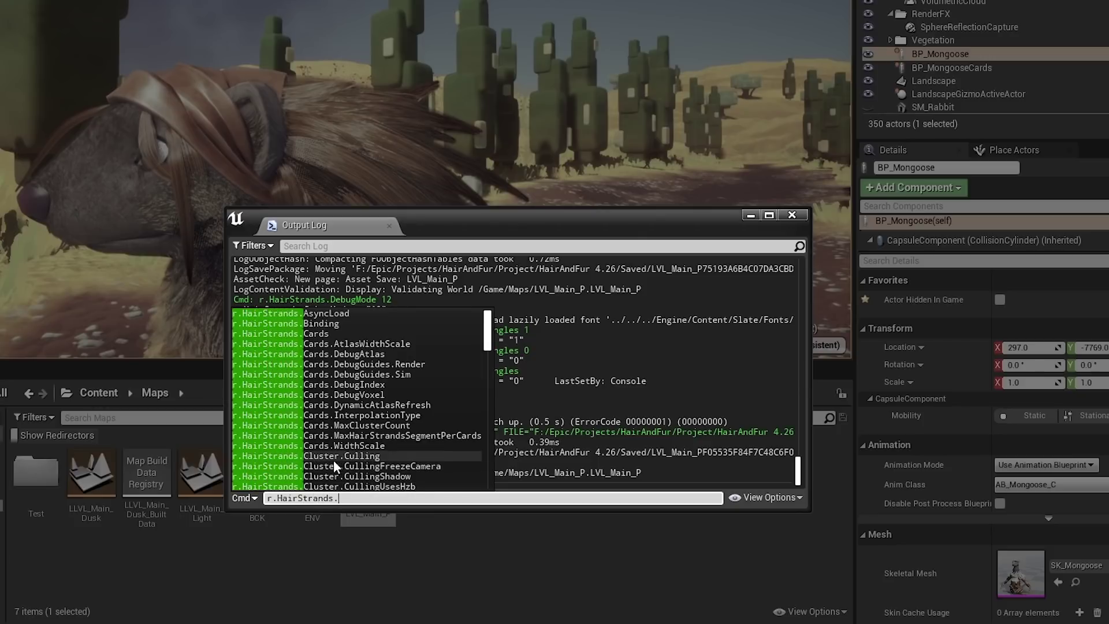
pyautogui.scroll(-8, 352, 422)
pyautogui.scroll(-8, 370, 433)
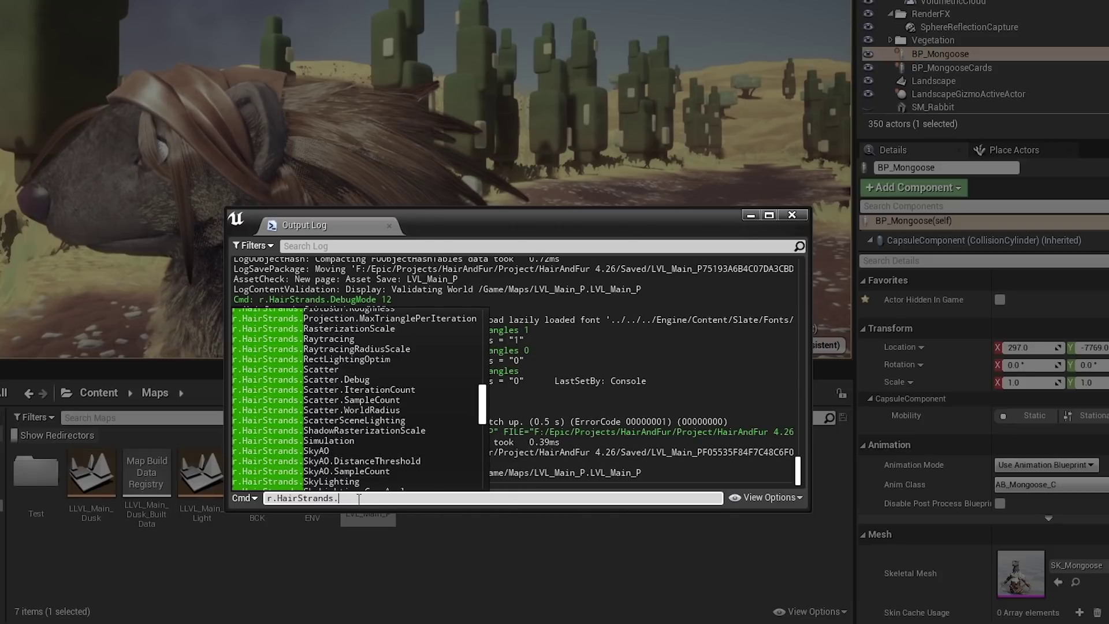
pyautogui.write('debug')
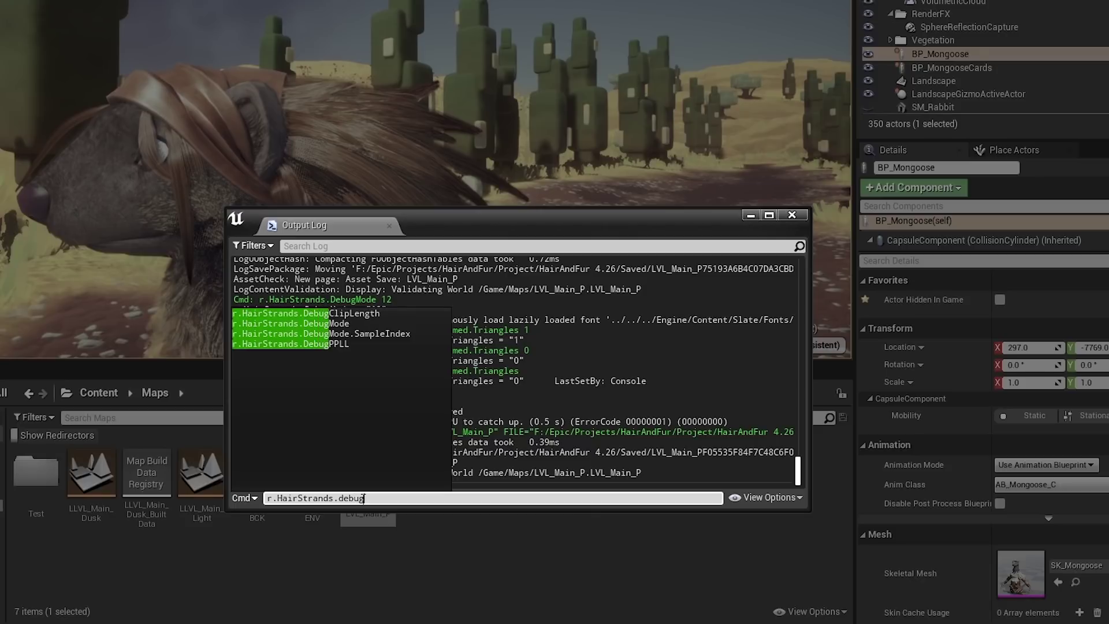
pyautogui.write('Mode ')
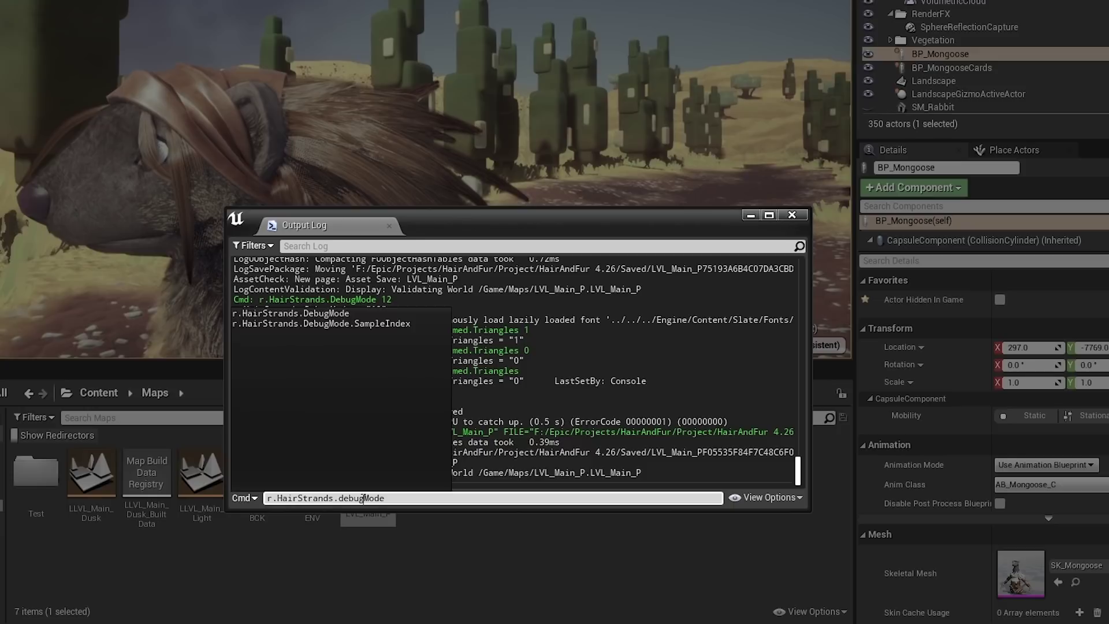
pyautogui.write('12')
pyautogui.press('Return')
# Step: Run the console command r.HairStrands.MeshProjection.Sim.Deformed.Triangles 1 to display the projected mesh triangles
pyautogui.write('r.')
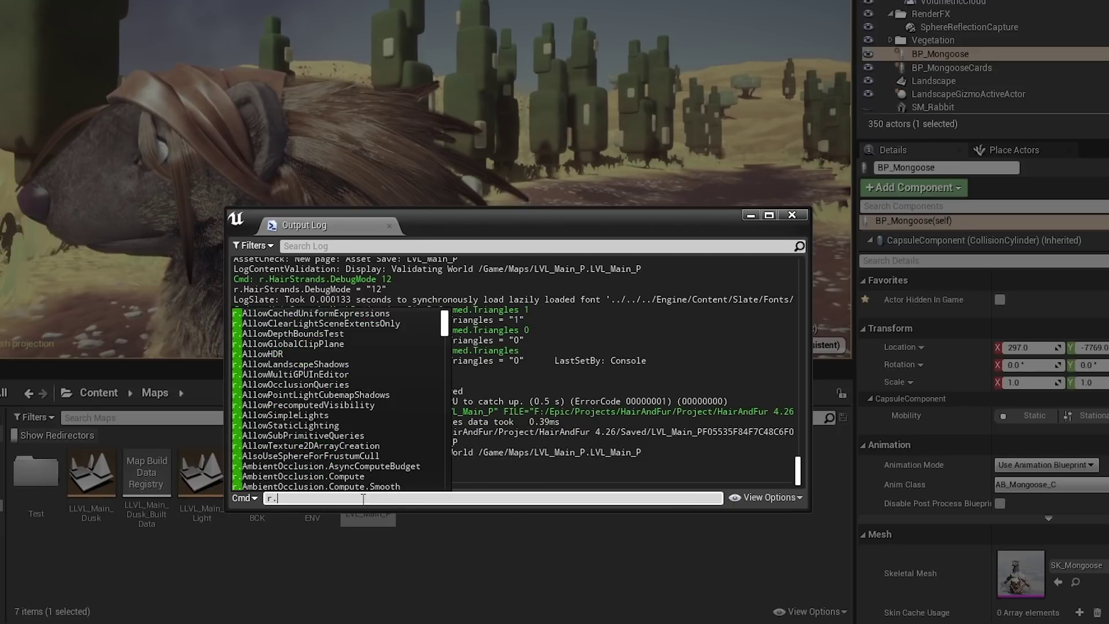
pyautogui.write('Hairstran')
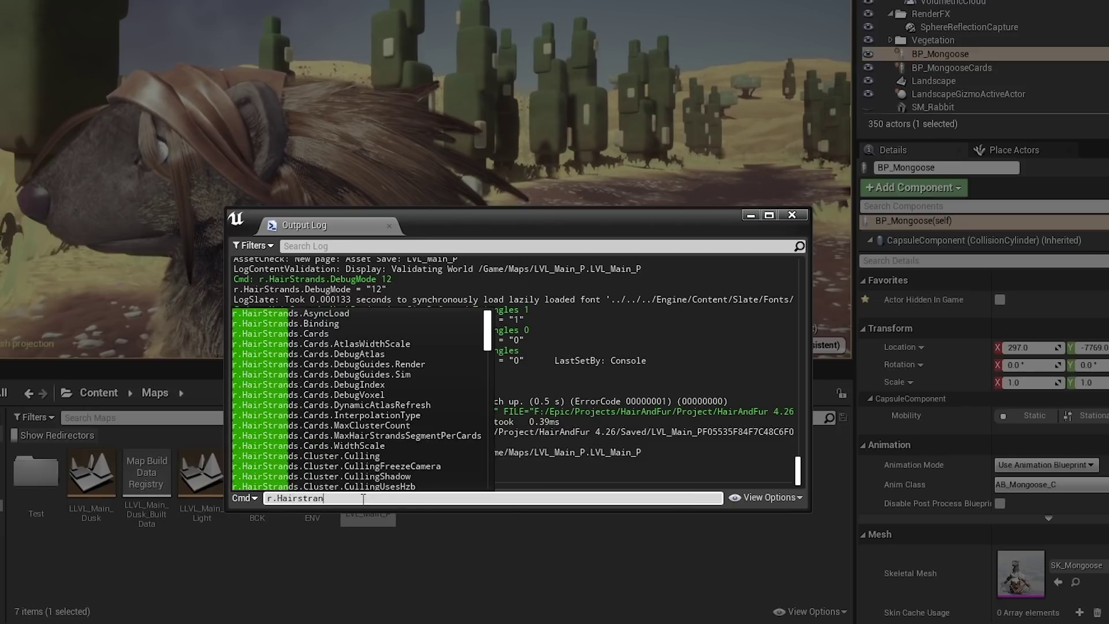
pyautogui.write('ds.mesh')
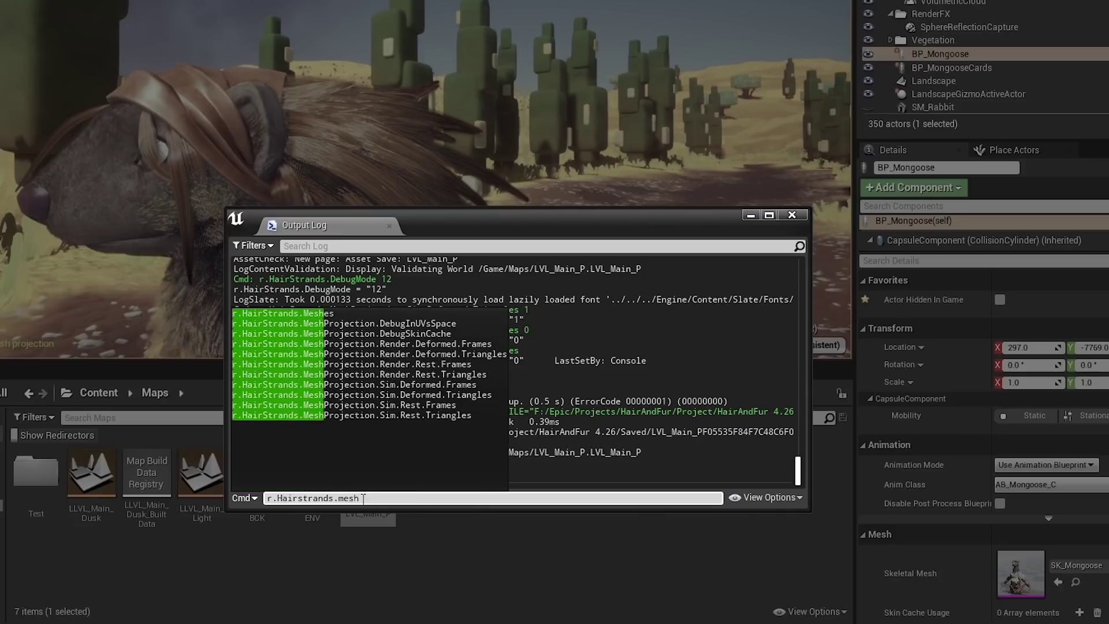
pyautogui.press('Up')
pyautogui.press('Up')
pyautogui.press('Up')
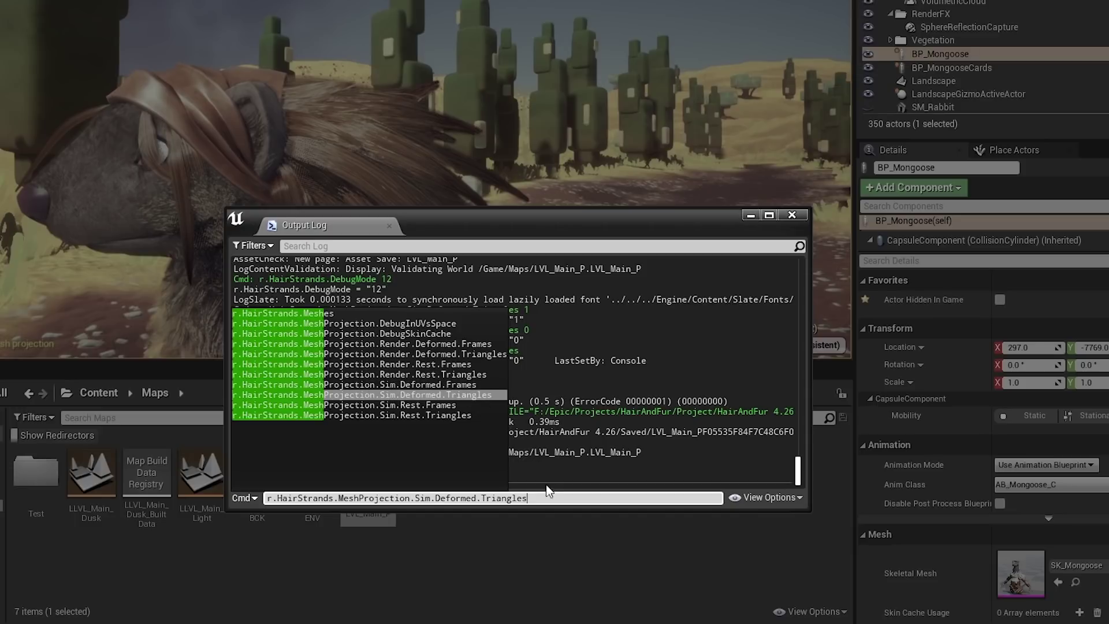
pyautogui.write('1')
pyautogui.press('Return')
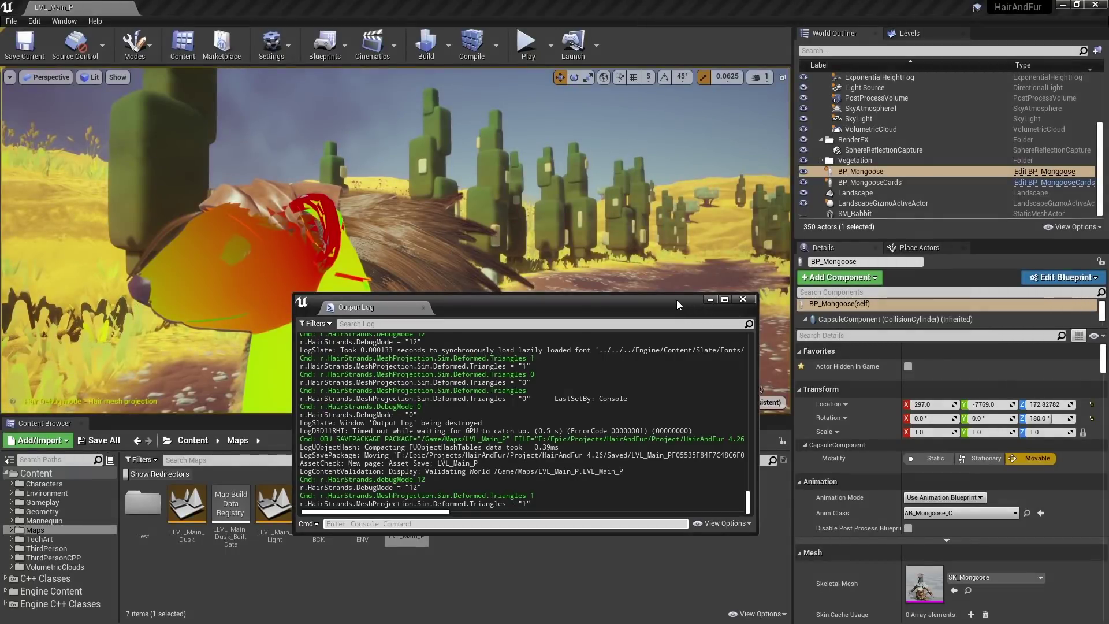
# Step: Move the Output Log clear of the character and examine the hair mesh projection on the mongoose's head, hands and tail
pyautogui.moveTo(677, 300); pyautogui.dragTo(942, 319)
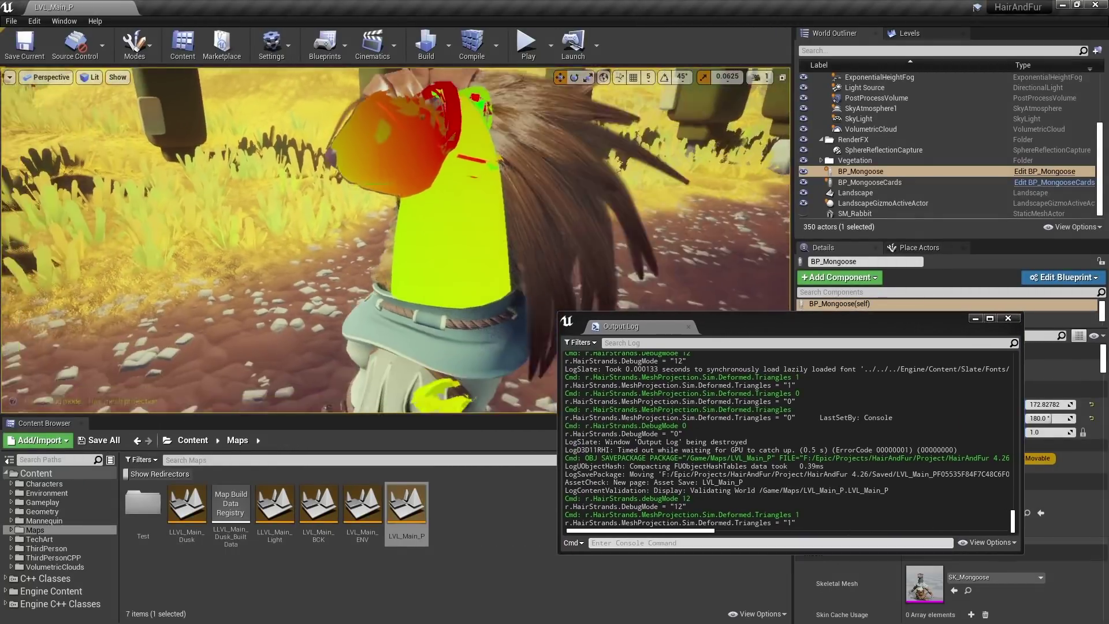
pyautogui.moveTo(396, 231); pyautogui.dragTo(567, 192, button='right')
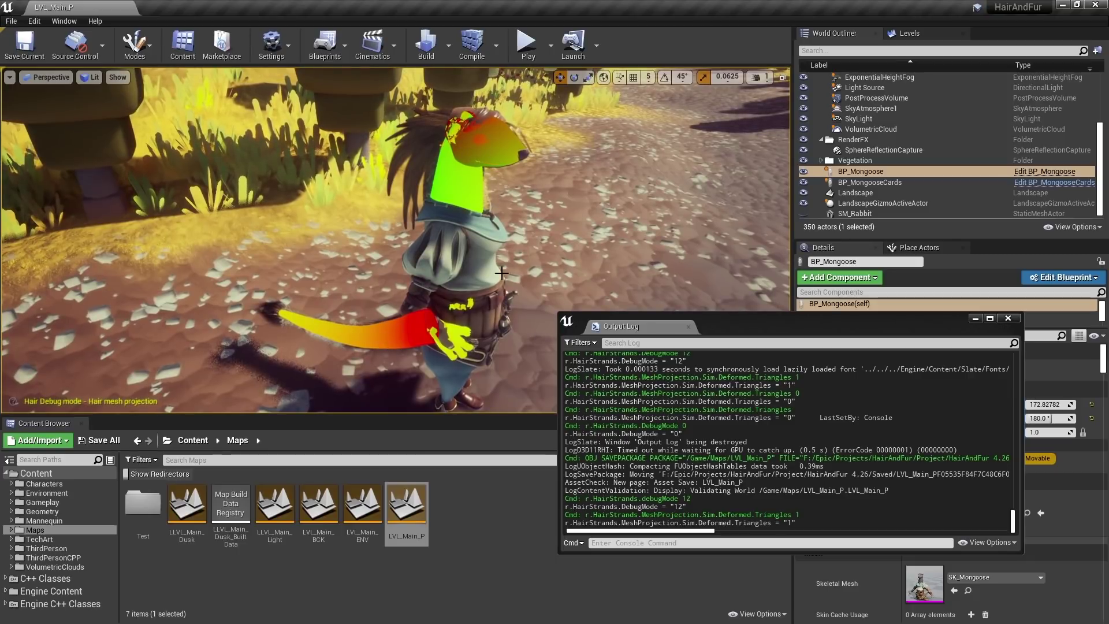
pyautogui.moveTo(502, 273); pyautogui.dragTo(509, 305, button='right')
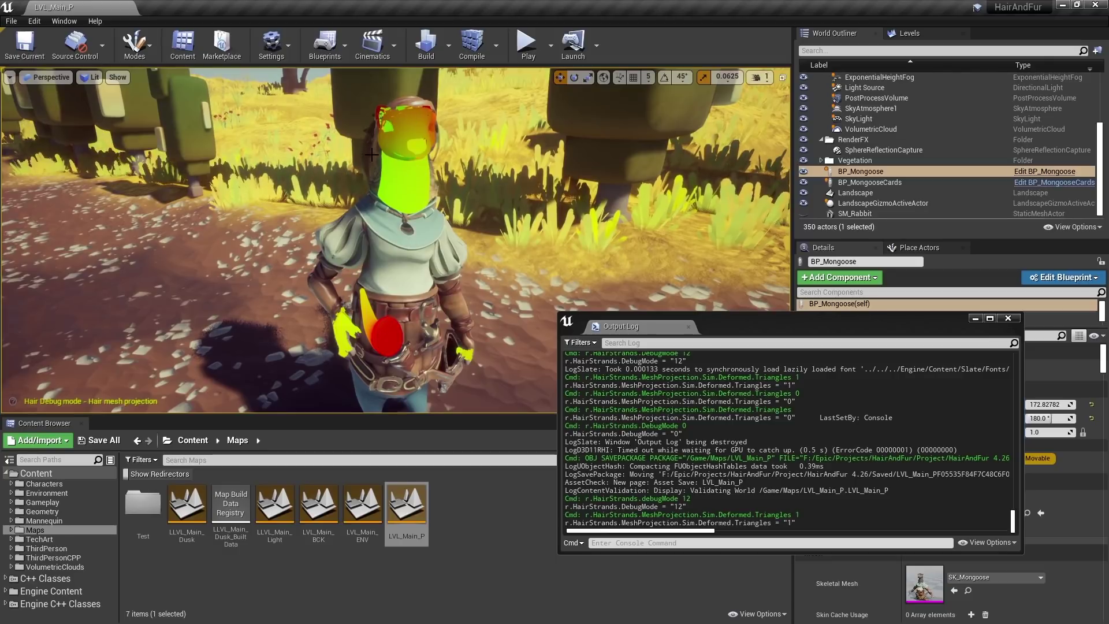
pyautogui.keyDown('alt'); pyautogui.moveTo(349, 214); pyautogui.dragTo(393, 215); pyautogui.keyUp('alt')
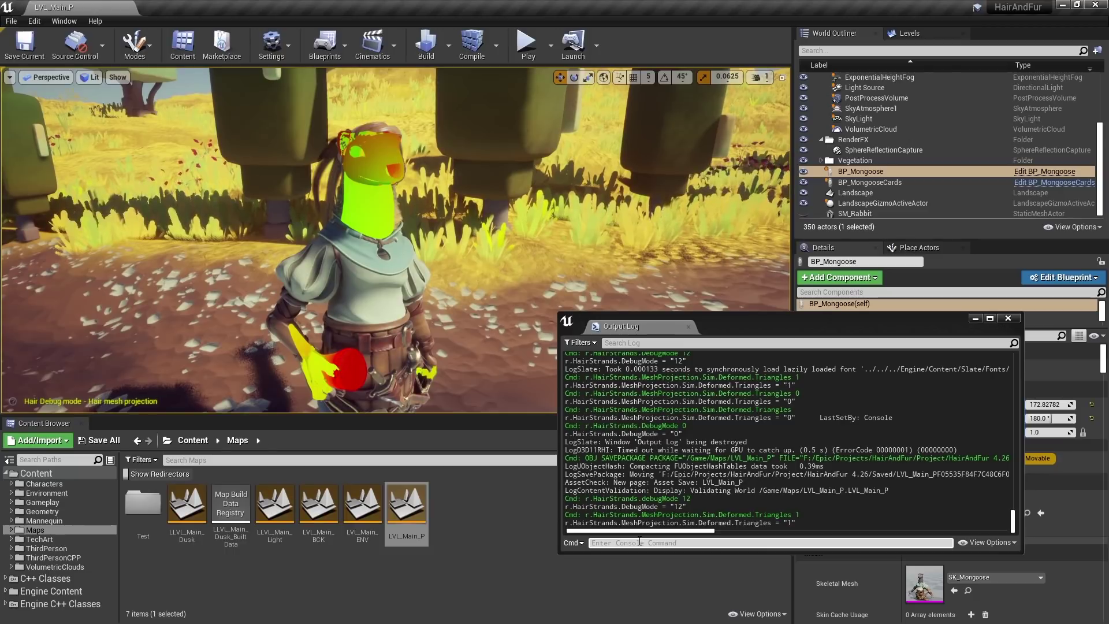
# Step: Turn off the mongoose's hair mesh projection display, reusing the earlier console commands
pyautogui.click(639, 544)
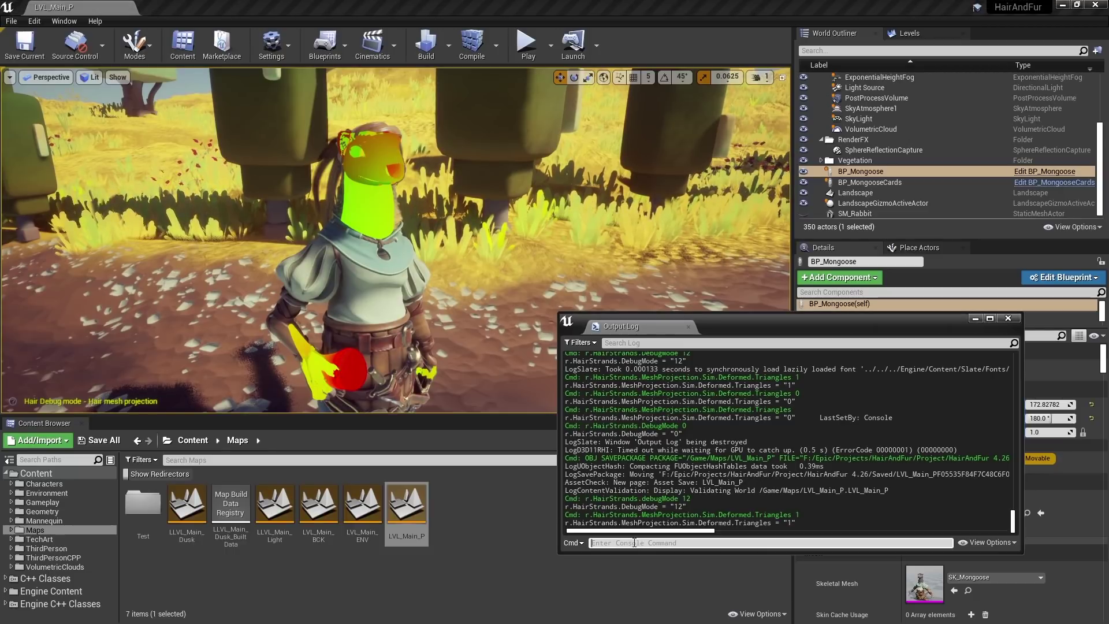
pyautogui.press('Up')
pyautogui.press('Up')
pyautogui.press('Up')
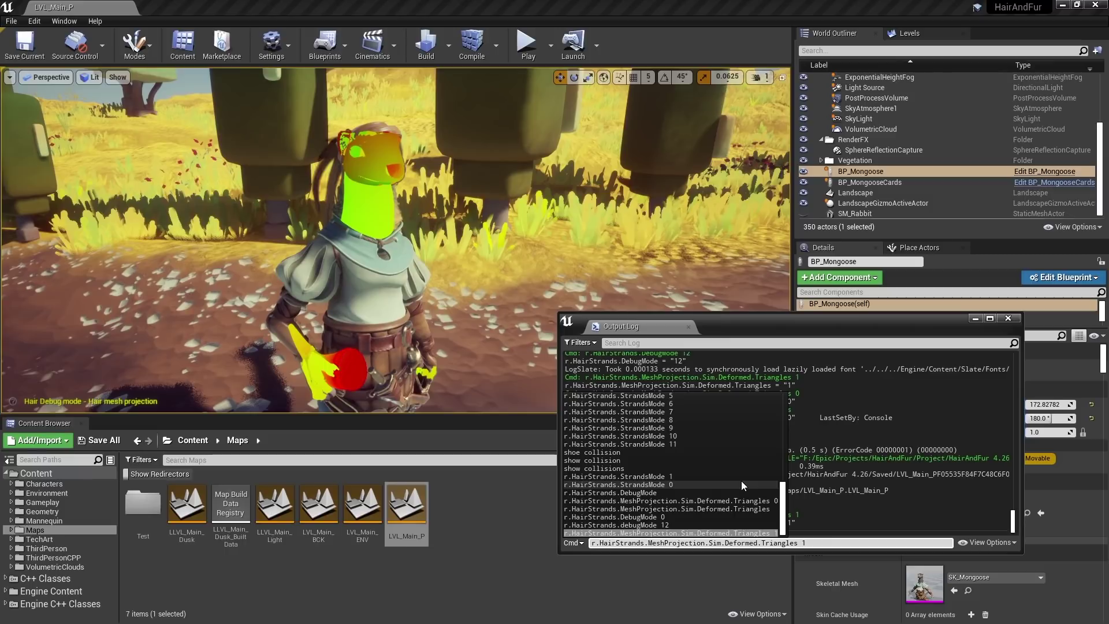
pyautogui.press('Return')
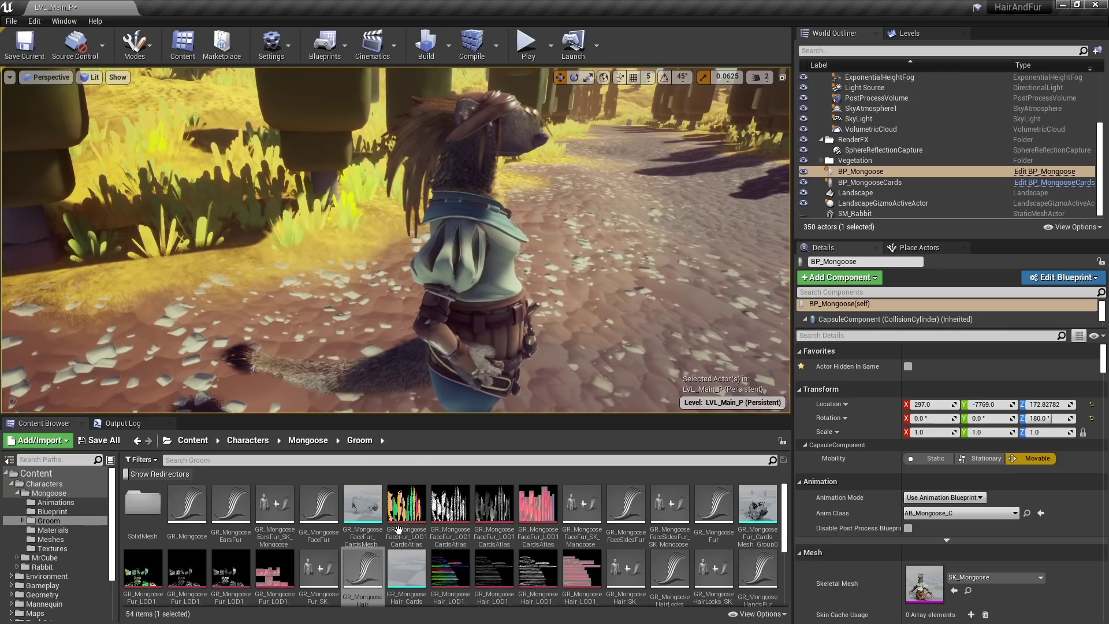
# Step: Open the GR_MongooseHair groom, switch its preview to the Guide display and examine the guide strands up close
pyautogui.doubleClick(361, 571)
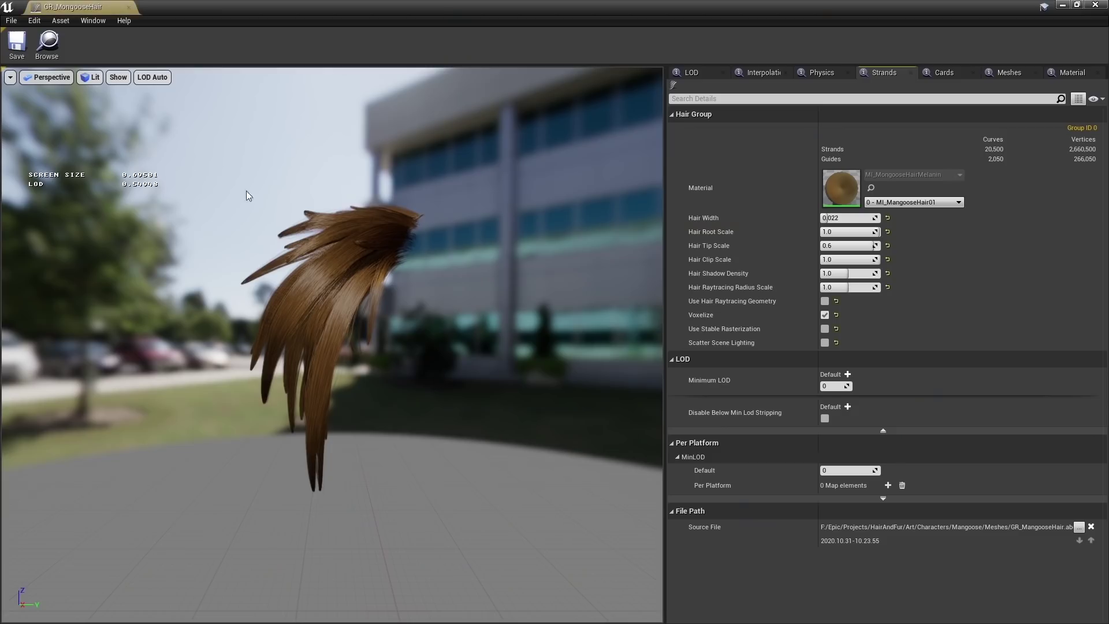
pyautogui.click(119, 78)
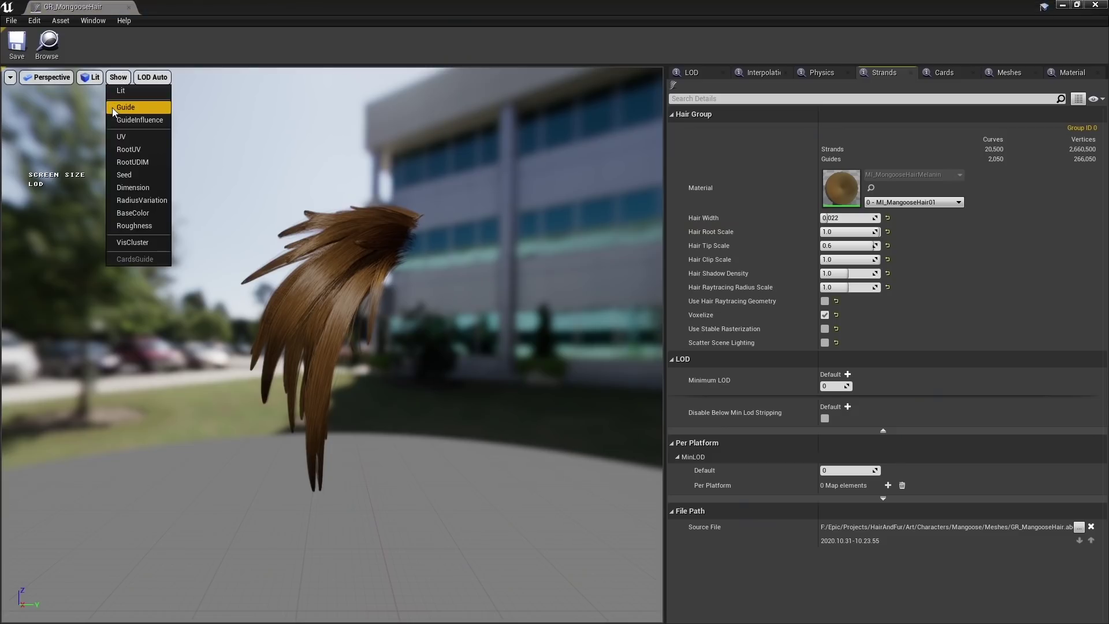
pyautogui.click(128, 108)
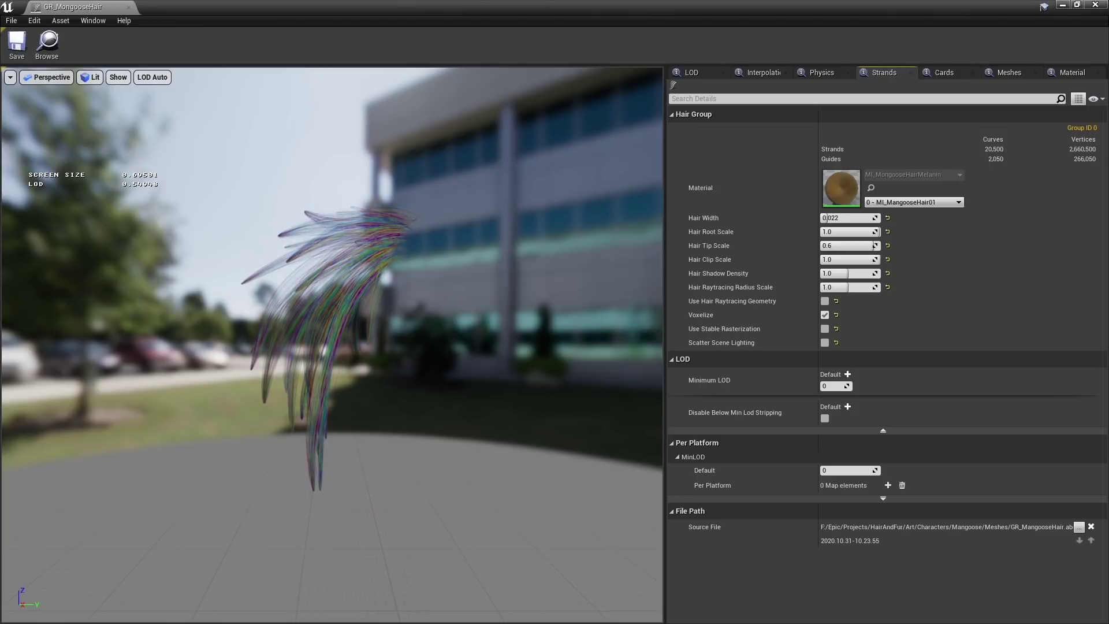
pyautogui.moveTo(333, 344)
pyautogui.mouseDown(button='right')
pyautogui.moveTo(333, 318)
pyautogui.moveTo(333, 444)
pyautogui.moveTo(333, 324)
pyautogui.mouseUp(button='right')
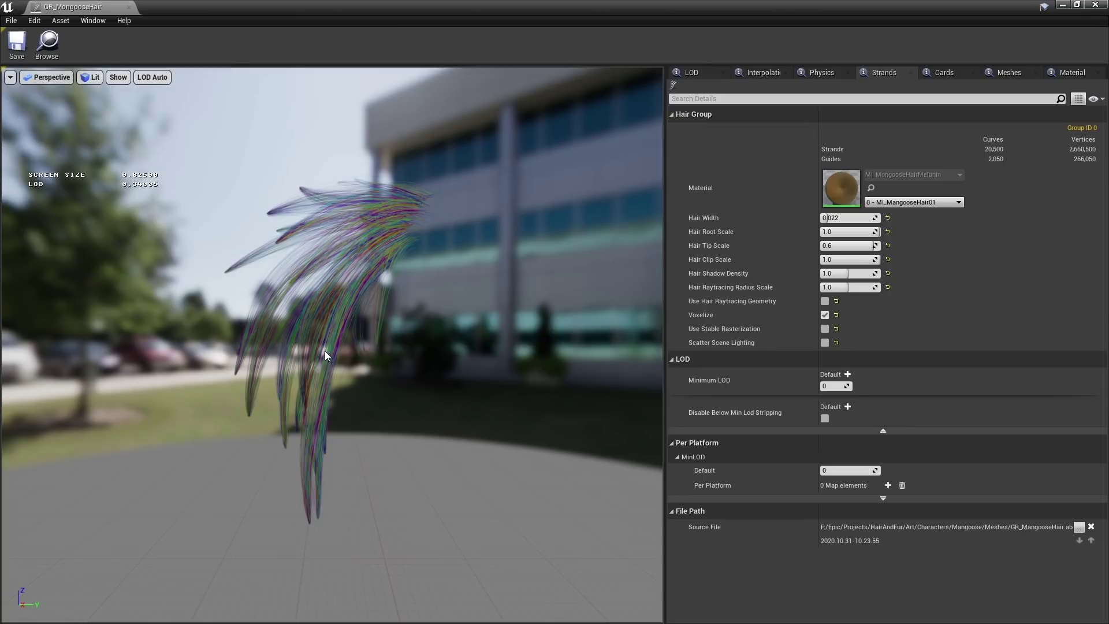
# Step: Turn off the Guide display in the GR_MongooseHair preview and examine the groom's physics solver settings and Niagara solver choices
pyautogui.click(113, 79)
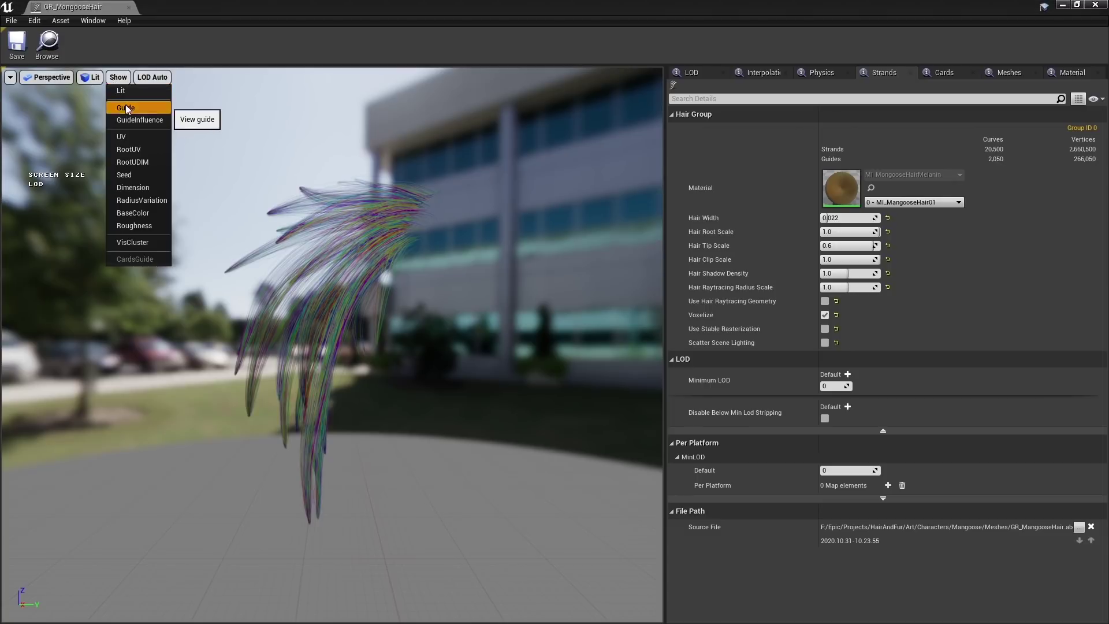
pyautogui.click(126, 107)
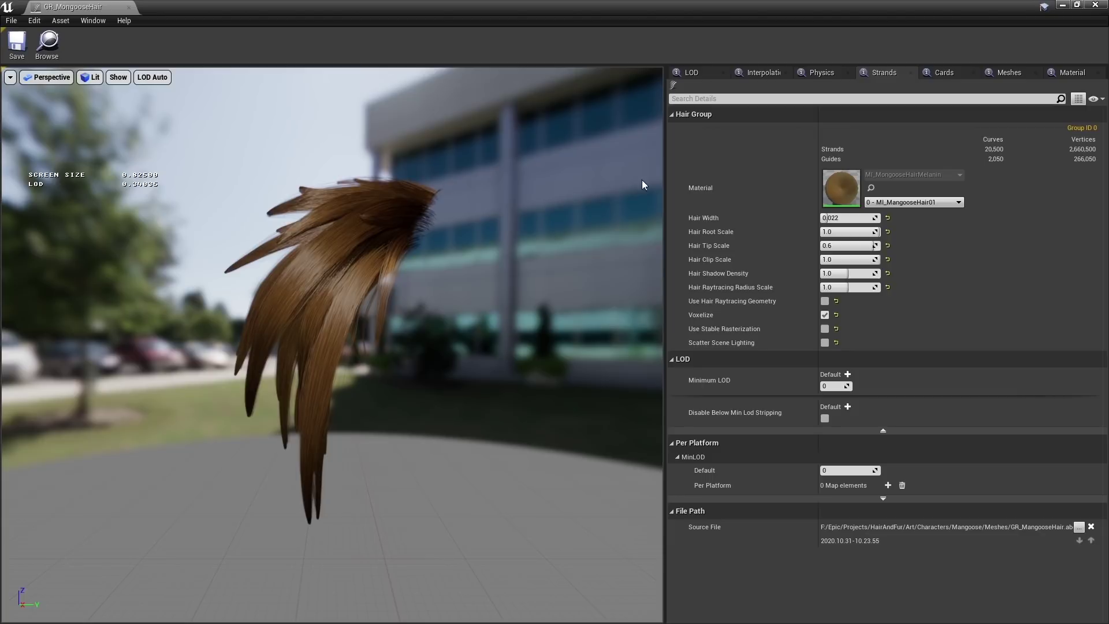
pyautogui.click(826, 71)
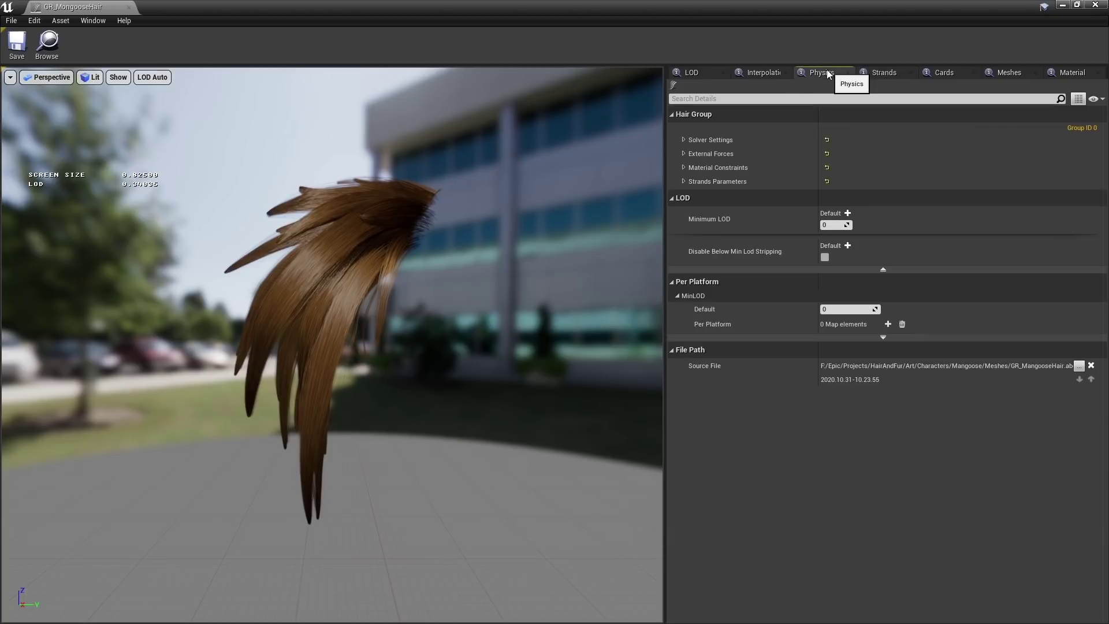
pyautogui.click(683, 140)
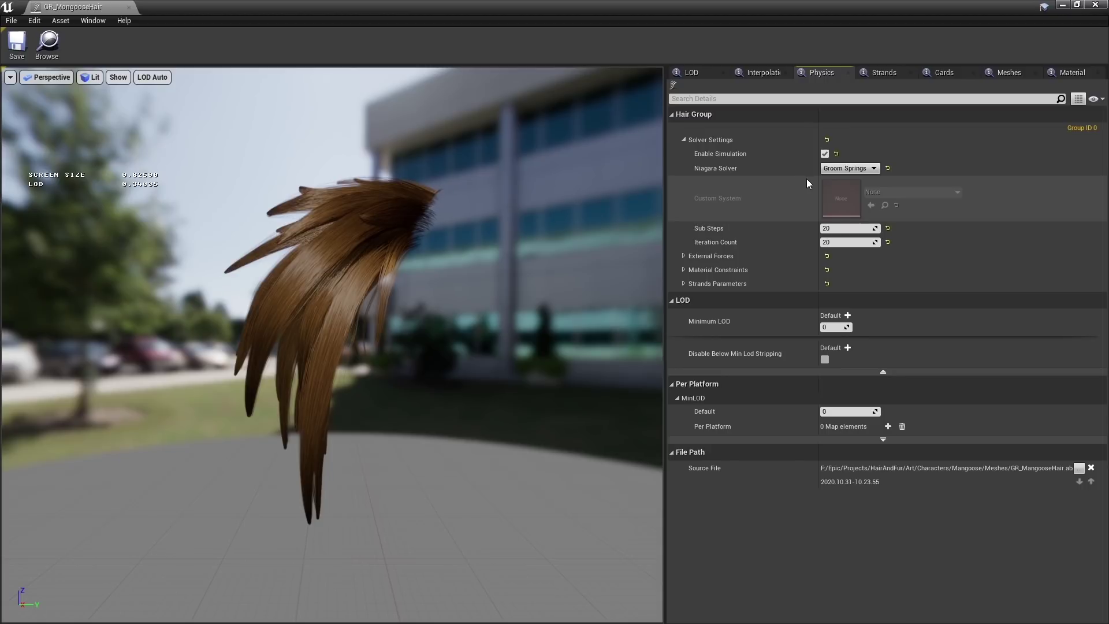
pyautogui.click(874, 169)
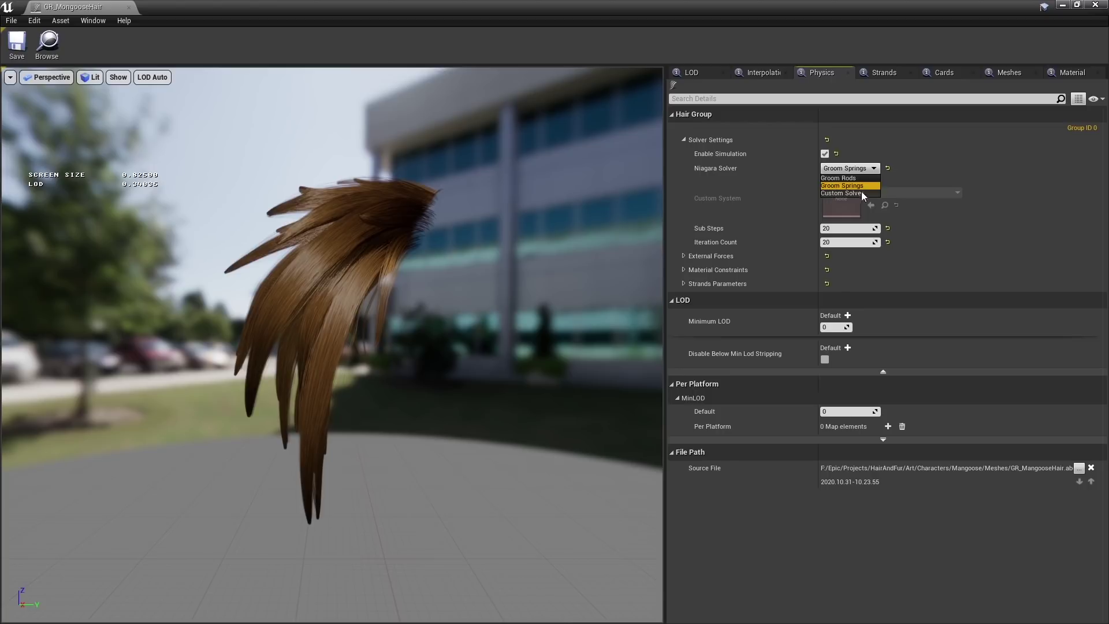
pyautogui.click(759, 204)
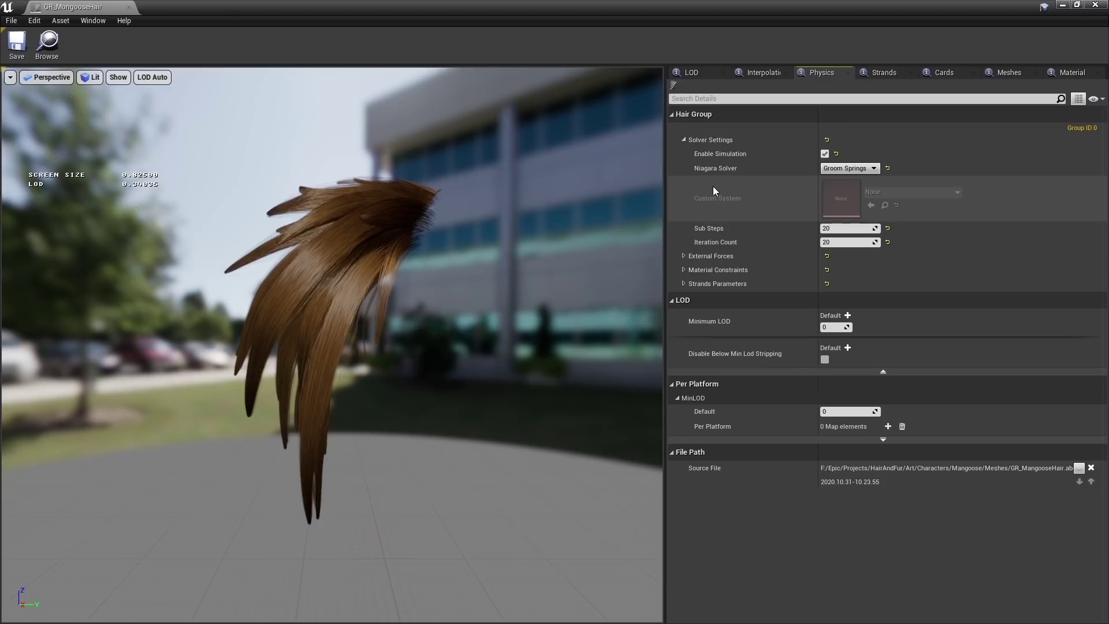
# Step: Examine the mongoose hair's strands parameters, Strands Size choices and material constraints, and close the groom editor to return to the level
pyautogui.click(684, 284)
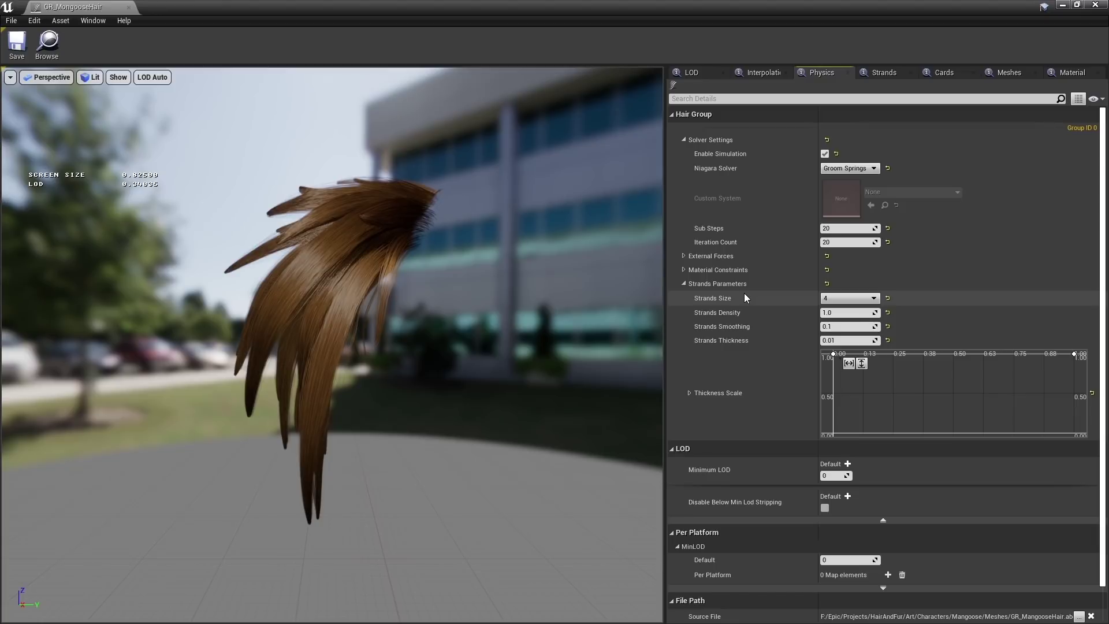
pyautogui.moveTo(723, 228)
pyautogui.click(867, 298)
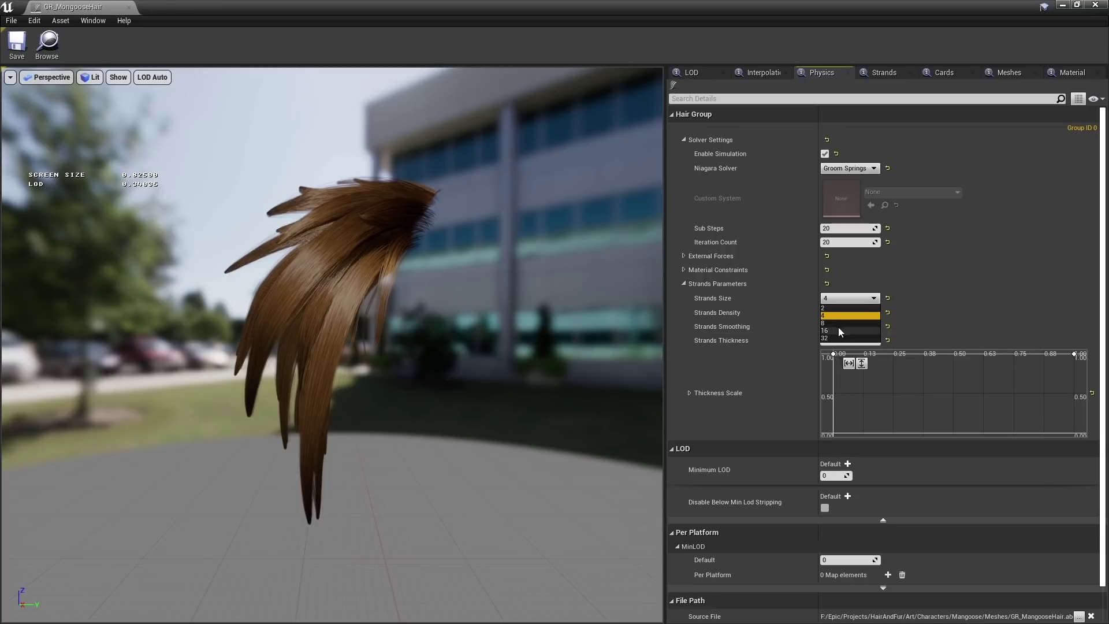
pyautogui.click(876, 298)
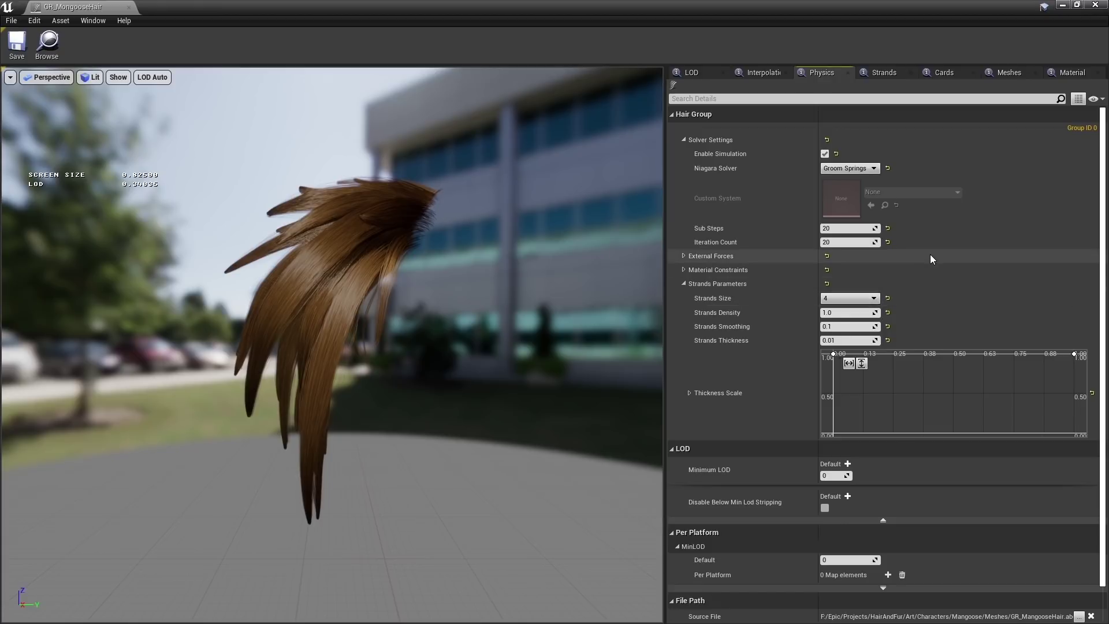
pyautogui.click(684, 270)
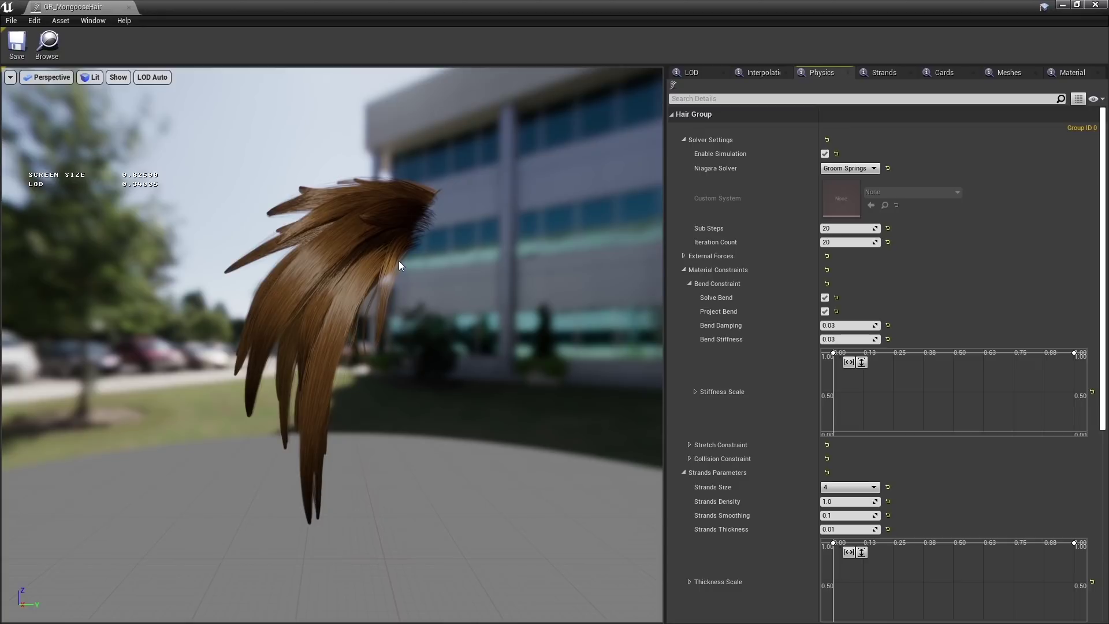
pyautogui.click(1097, 6)
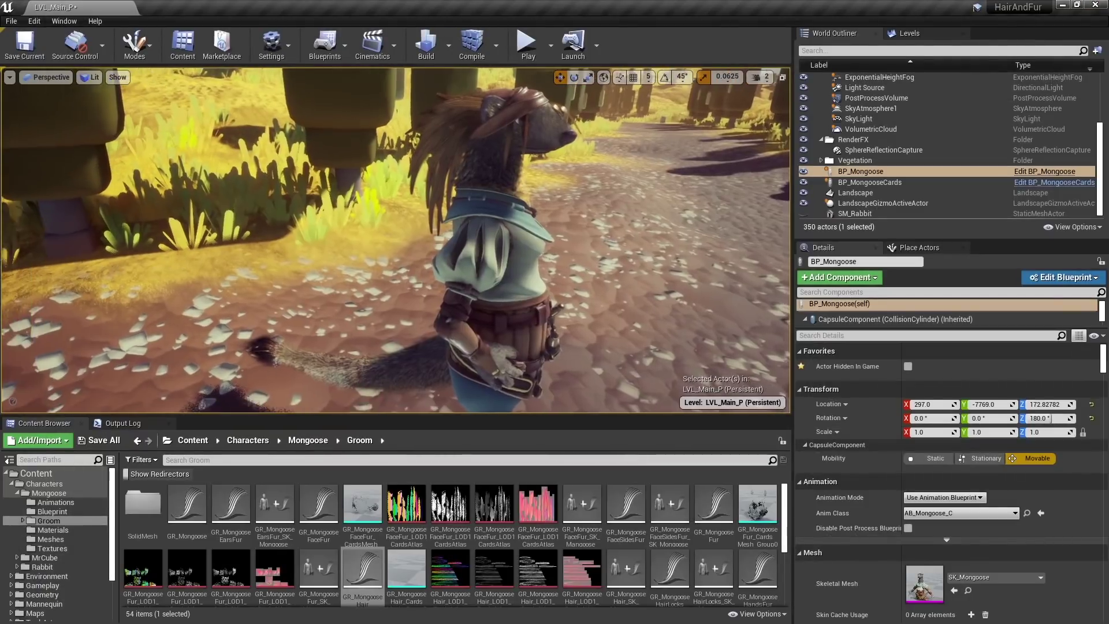
pyautogui.moveTo(351, 288); pyautogui.dragTo(352, 287, button='right')
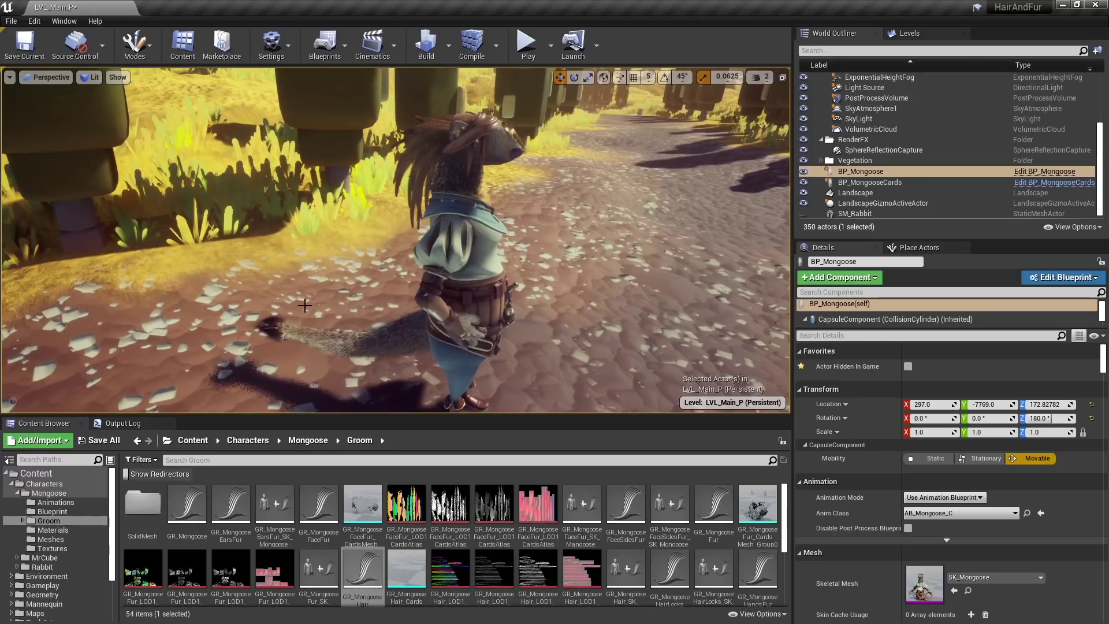
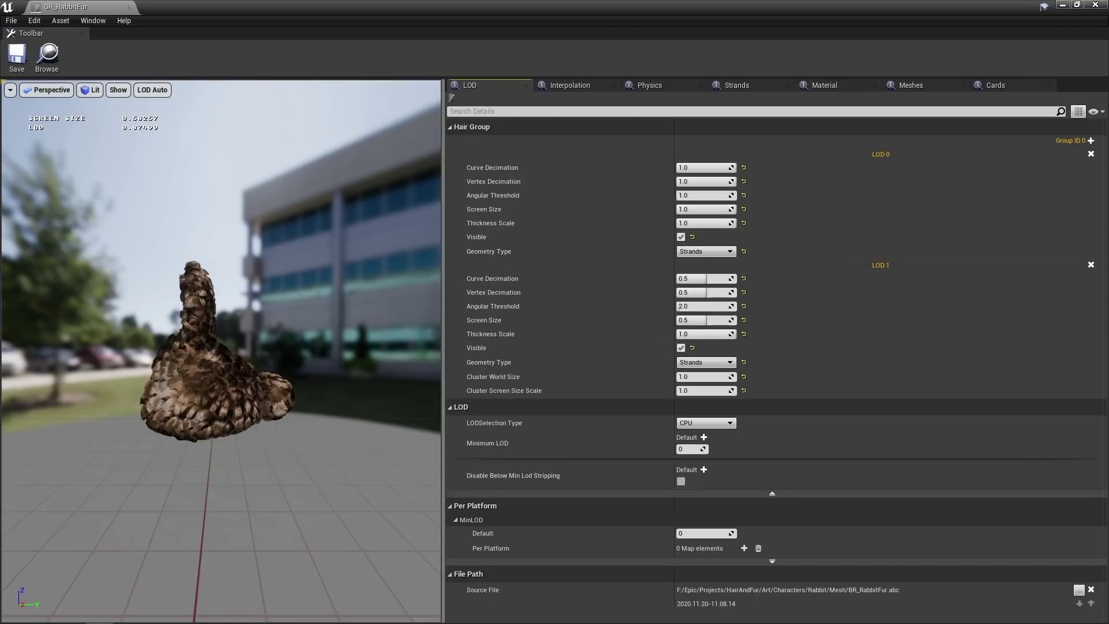
# Step: Compare the GR_RabbitFur groom preview at LOD 1 and LOD 0 up close
pyautogui.moveTo(315, 400)
pyautogui.mouseDown()
pyautogui.moveTo(315, 422)
pyautogui.moveTo(315, 370)
pyautogui.moveTo(315, 404)
pyautogui.mouseUp()
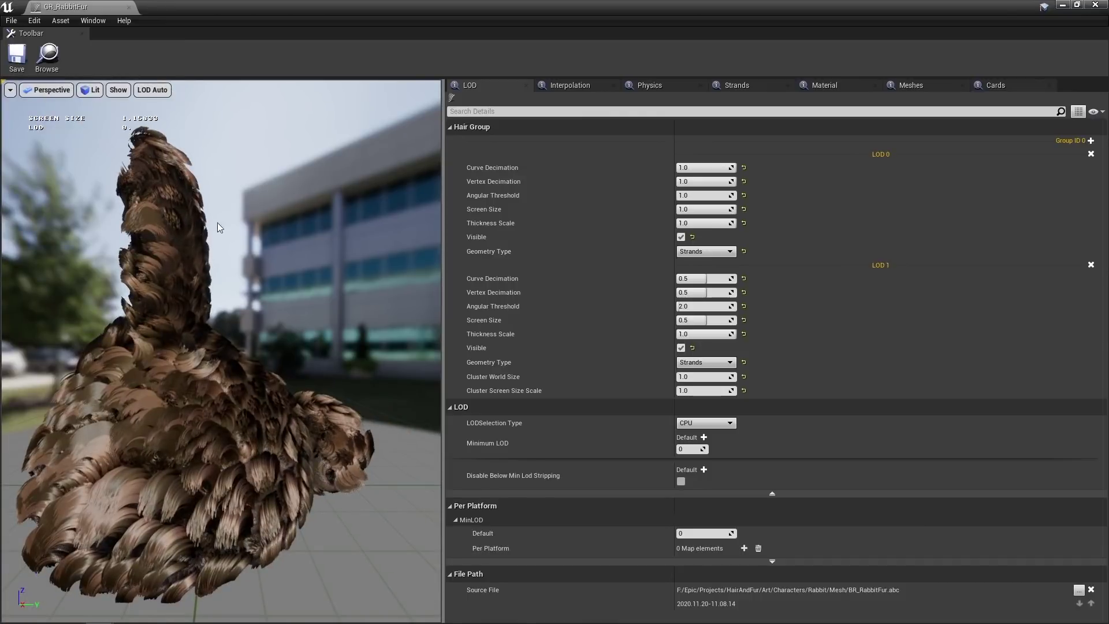
pyautogui.click(152, 90)
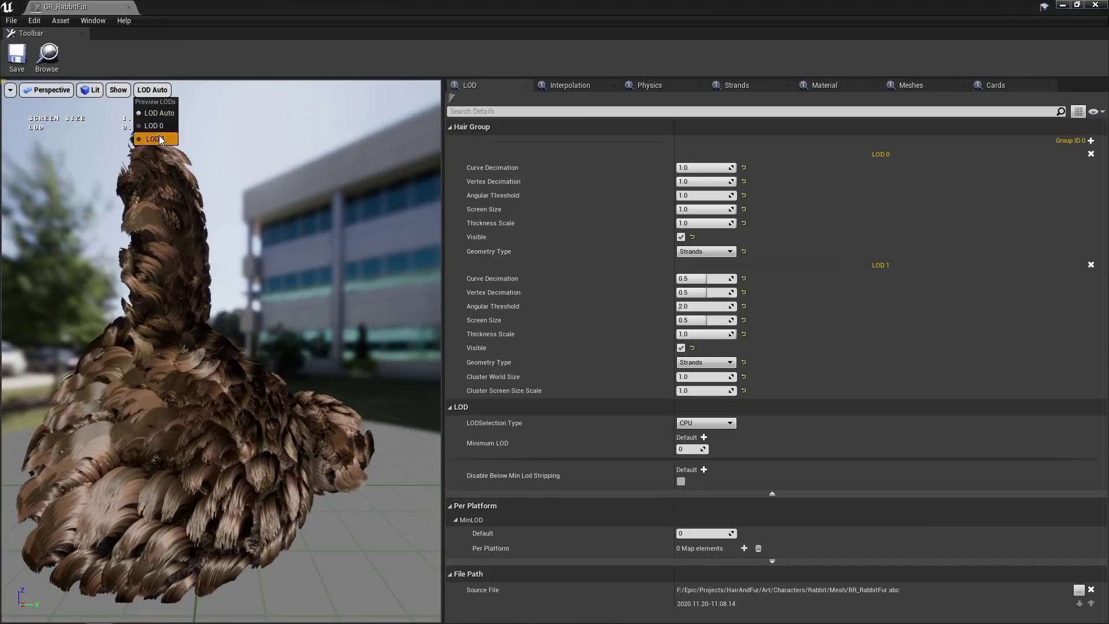
pyautogui.click(161, 139)
pyautogui.click(152, 90)
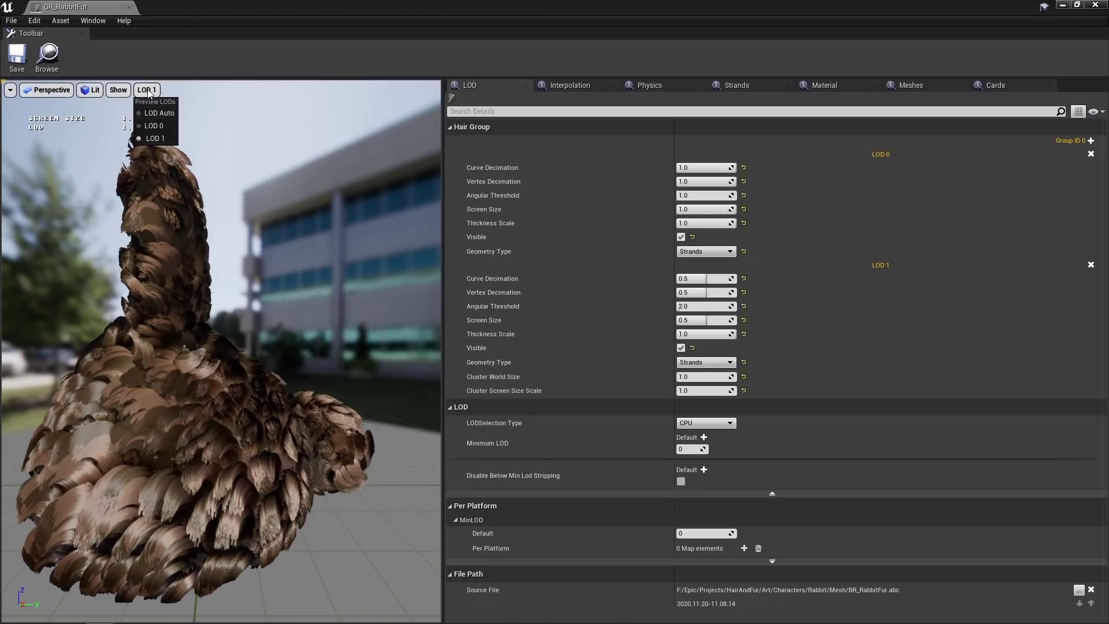
pyautogui.click(161, 129)
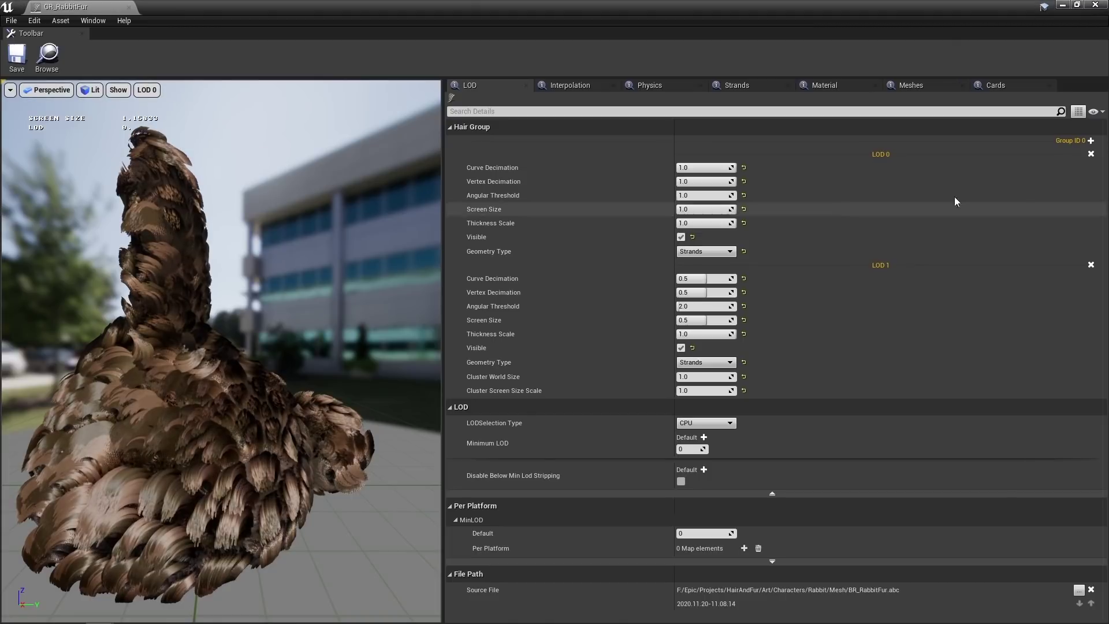
# Step: Set LOD 1's Curve Decimation and Vertex Decimation to 0.3
pyautogui.click(692, 280)
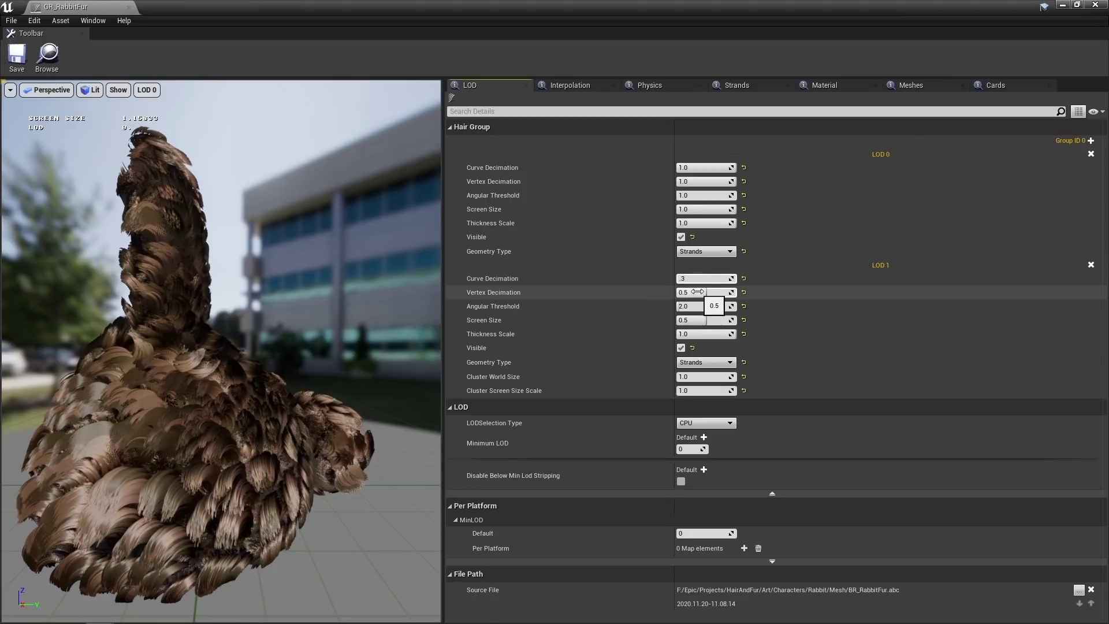
pyautogui.press('Tab')
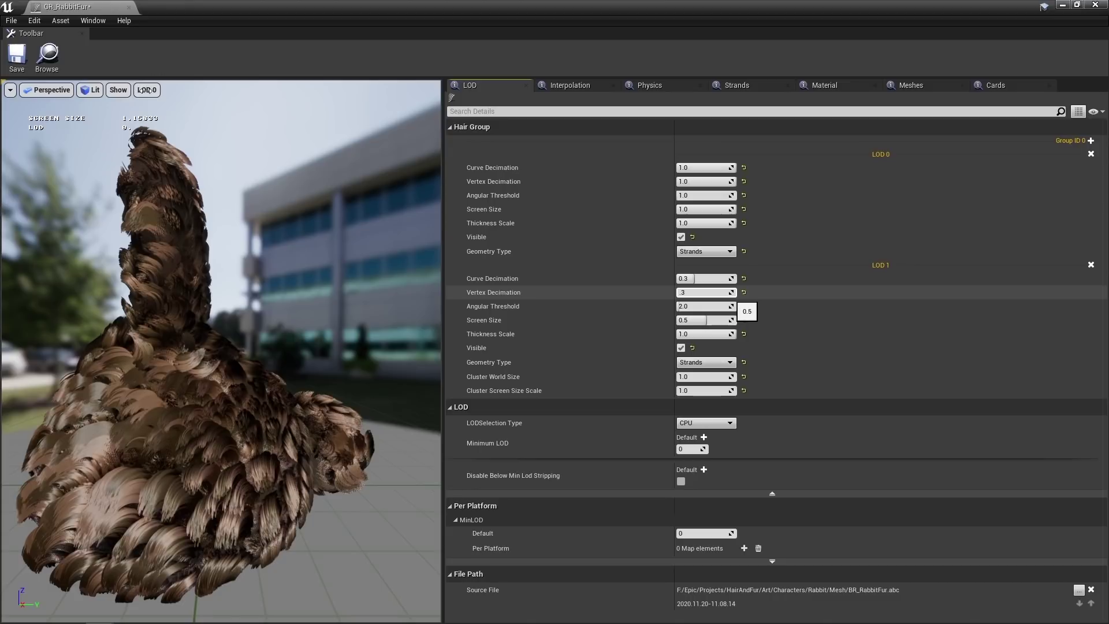
pyautogui.press('Return')
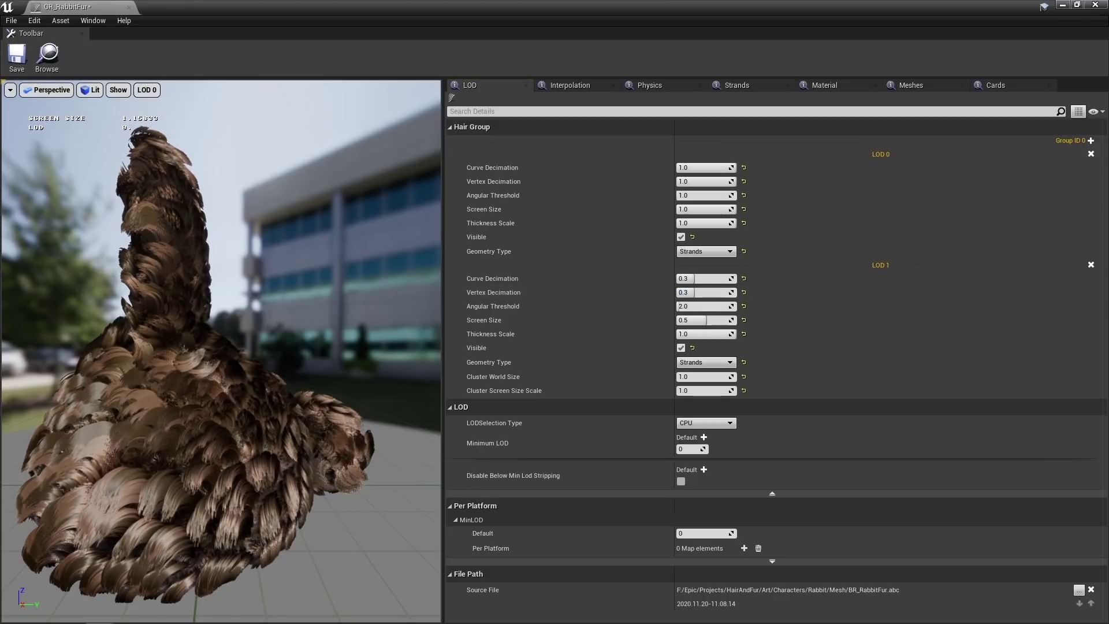
# Step: Compare the rabbit fur with its new LOD 1 decimation against LOD 0 by alternating the preview between them from different angles
pyautogui.click(147, 90)
pyautogui.click(156, 140)
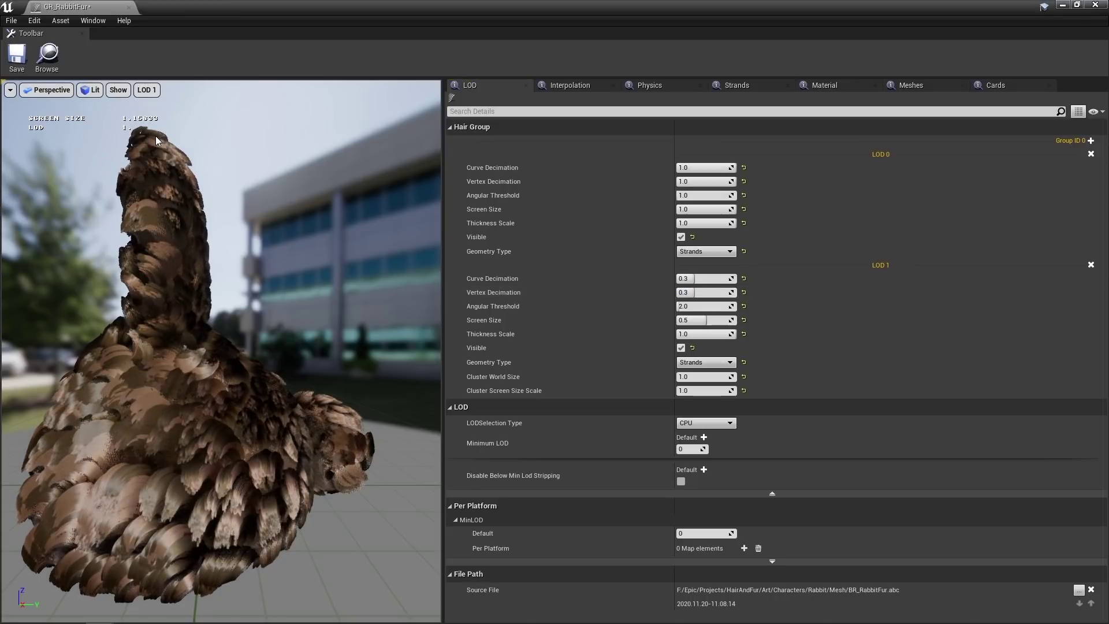
pyautogui.click(154, 91)
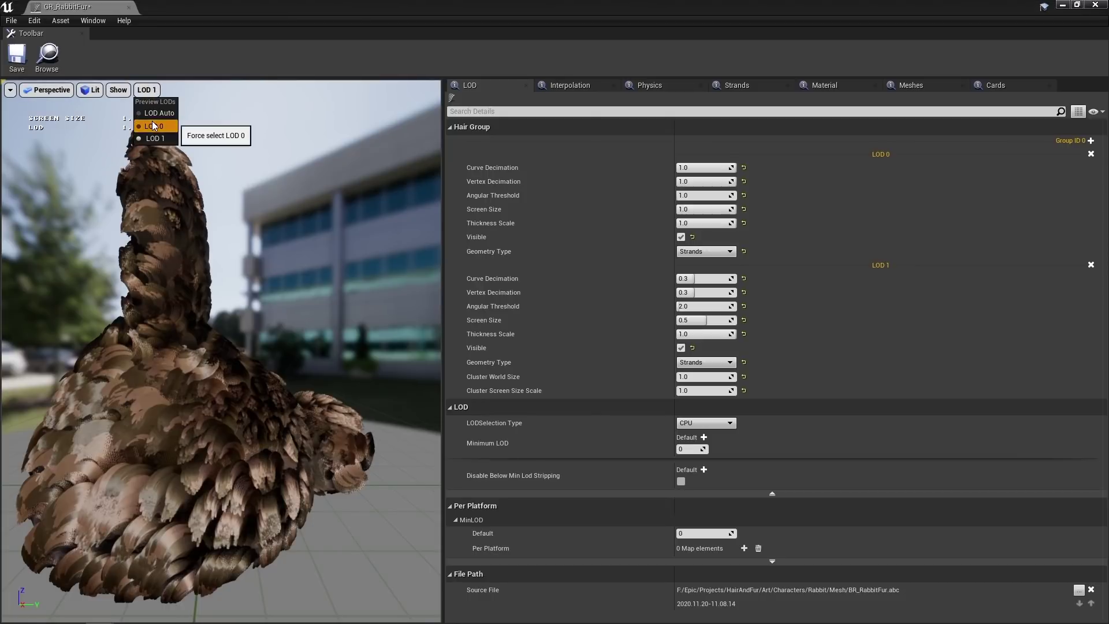
pyautogui.click(155, 125)
pyautogui.click(151, 90)
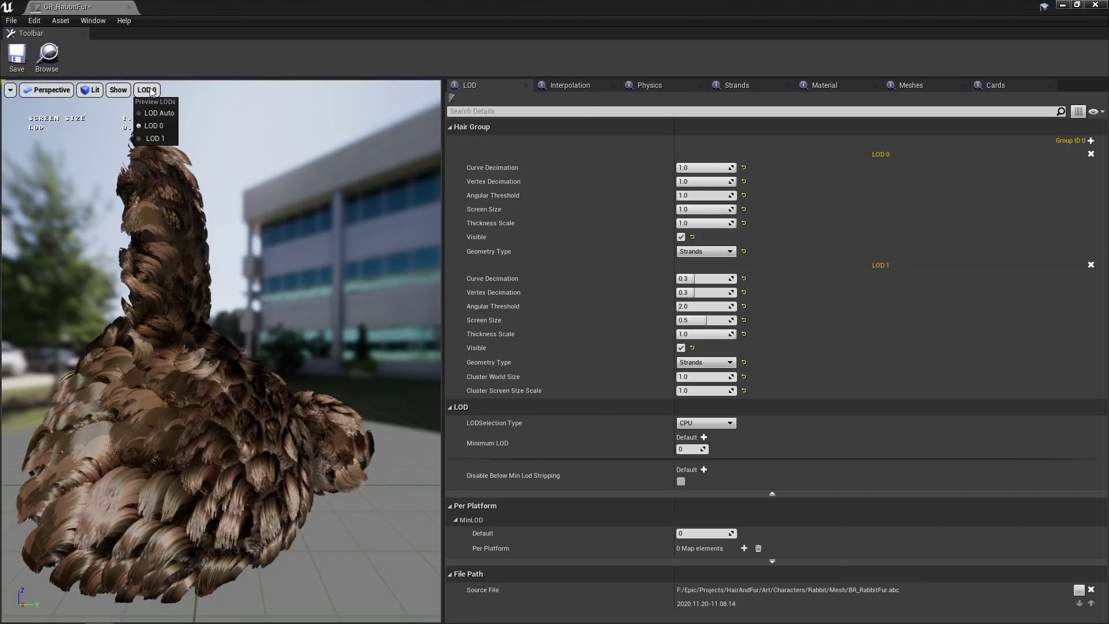
pyautogui.click(156, 141)
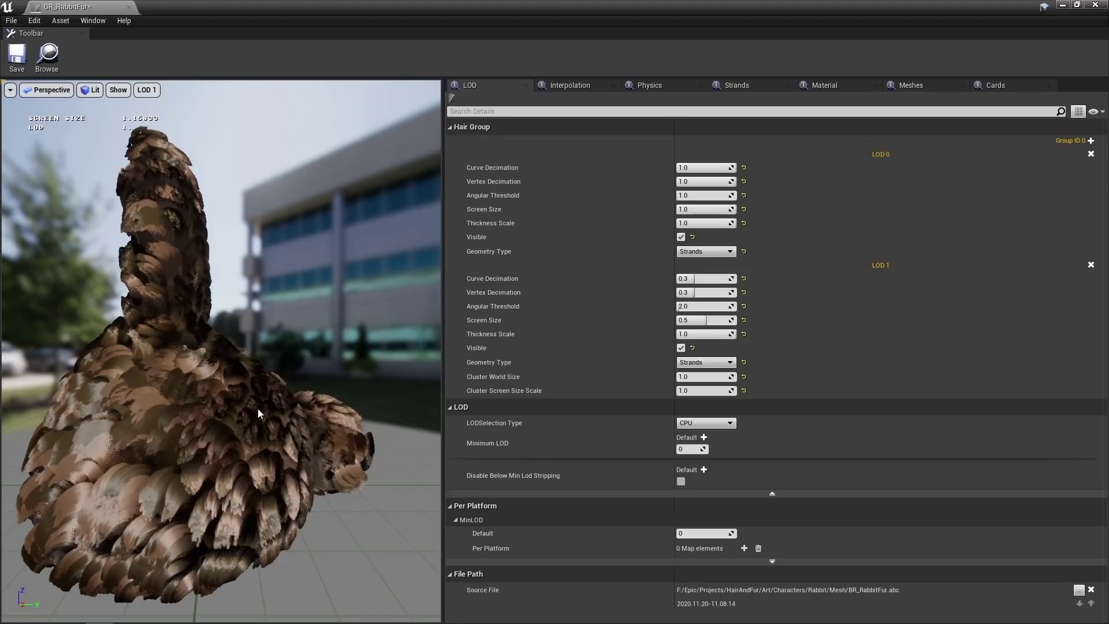
pyautogui.moveTo(258, 413); pyautogui.dragTo(138, 416)
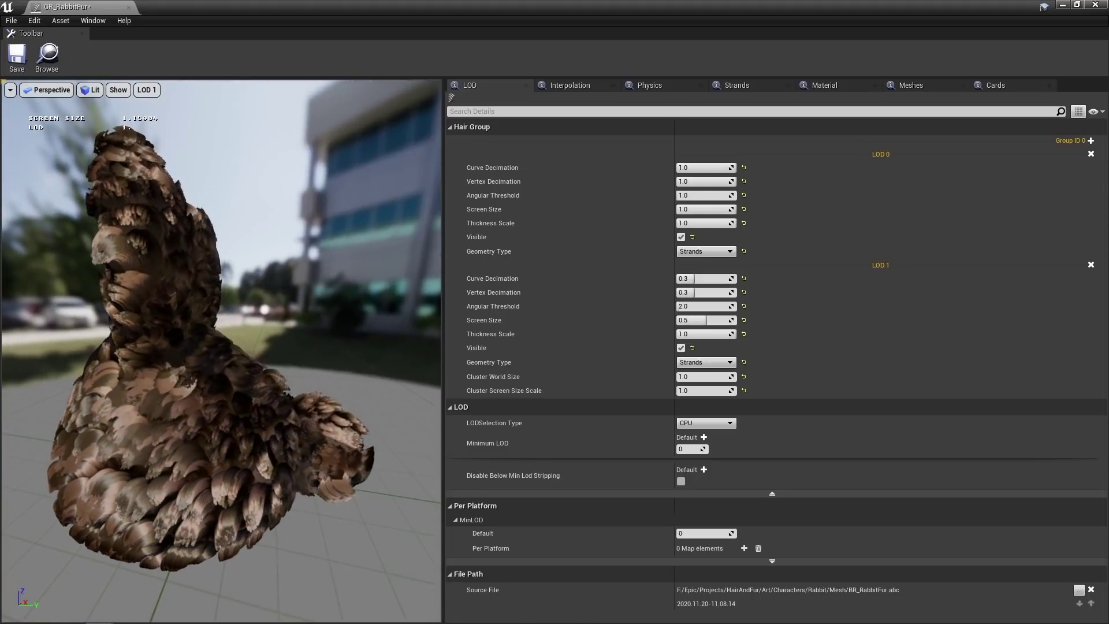
pyautogui.click(148, 90)
pyautogui.click(156, 130)
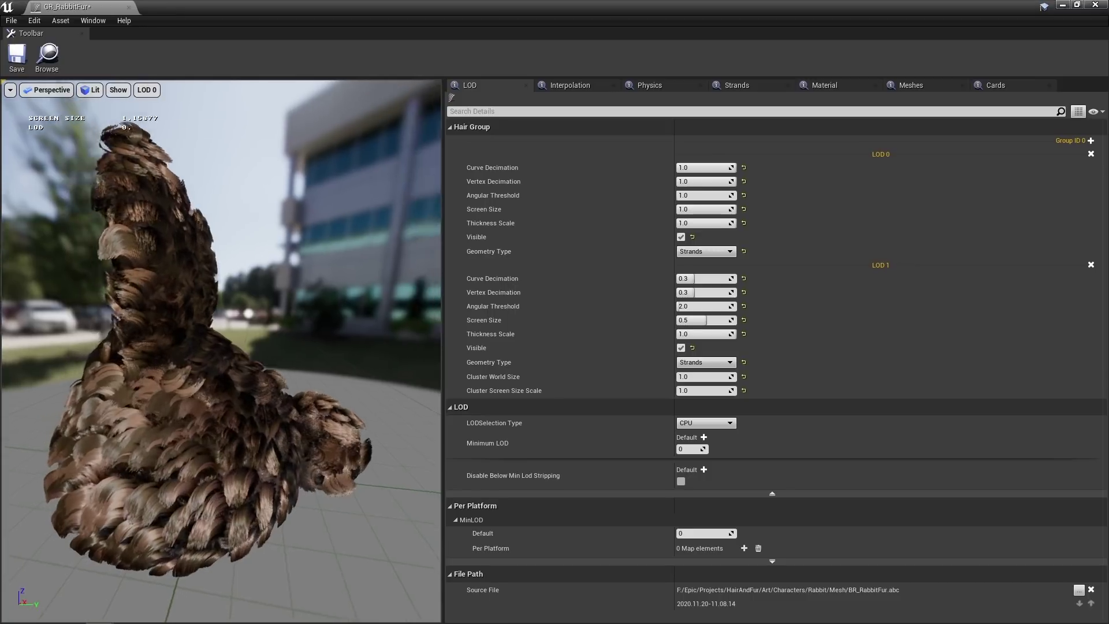
pyautogui.moveTo(134, 137); pyautogui.dragTo(171, 130)
pyautogui.click(151, 92)
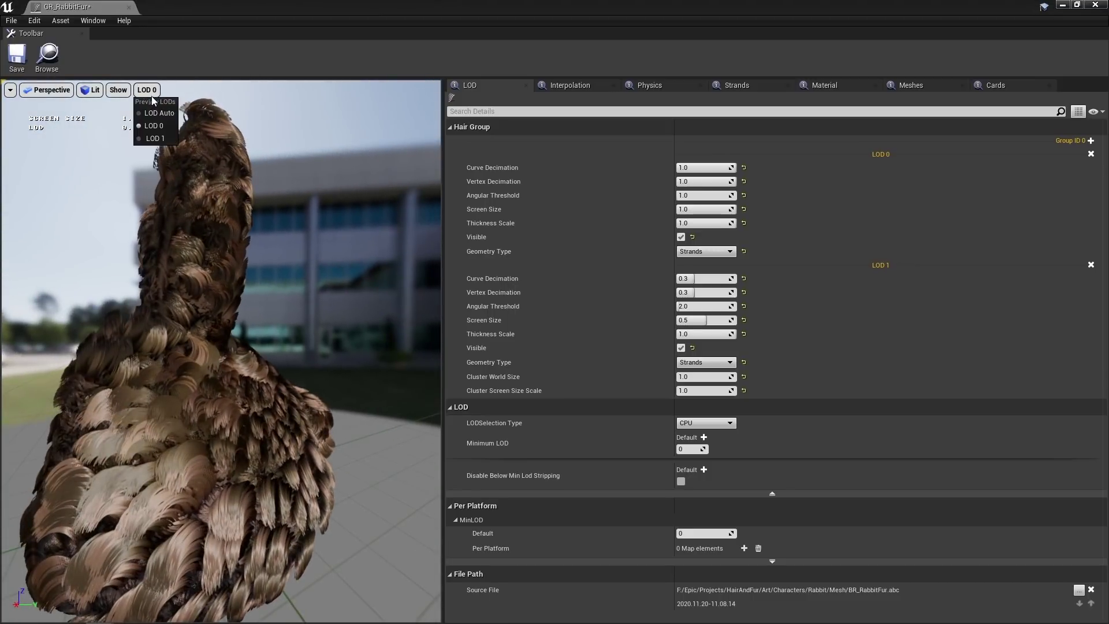
pyautogui.click(155, 136)
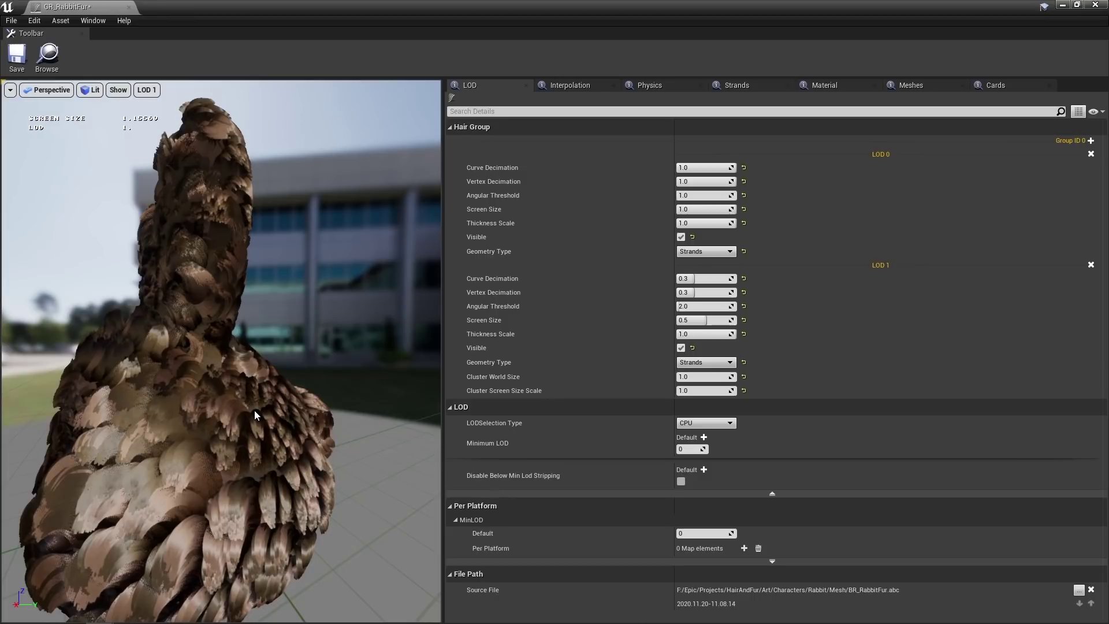
# Step: Add LOD 2 to the rabbit fur groom and examine the fur from several angles with the preview forced to LOD 2
pyautogui.moveTo(200, 448); pyautogui.dragTo(234, 442)
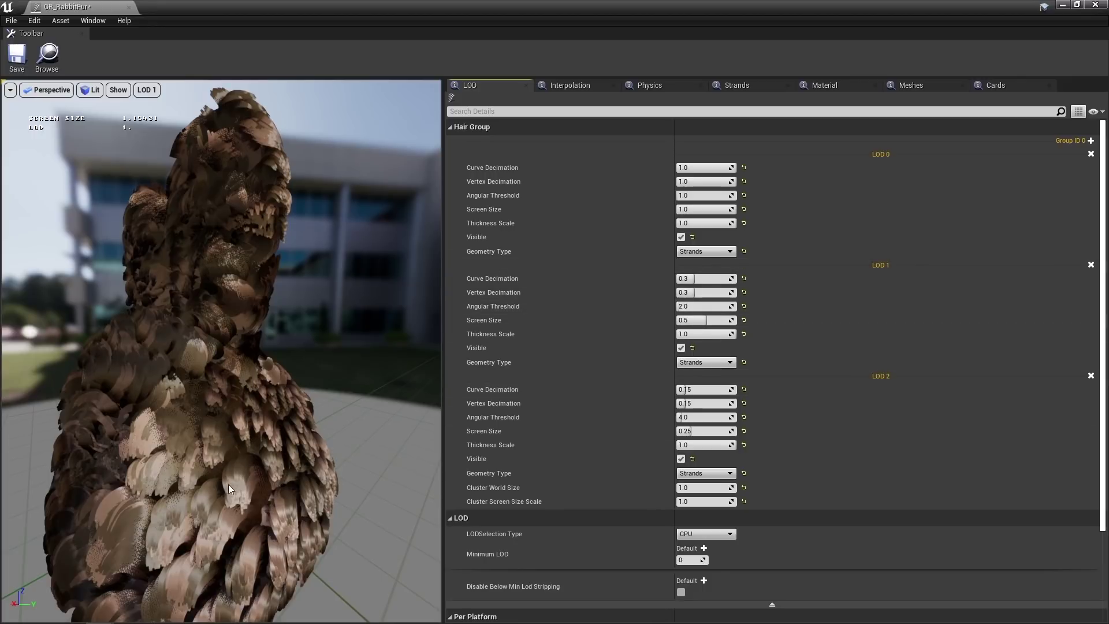
pyautogui.keyDown('alt'); pyautogui.moveTo(229, 486); pyautogui.dragTo(289, 416); pyautogui.keyUp('alt')
pyautogui.keyDown('alt'); pyautogui.moveTo(229, 527); pyautogui.dragTo(208, 451, button='right'); pyautogui.keyUp('alt')
pyautogui.scroll(5, 221, 352)
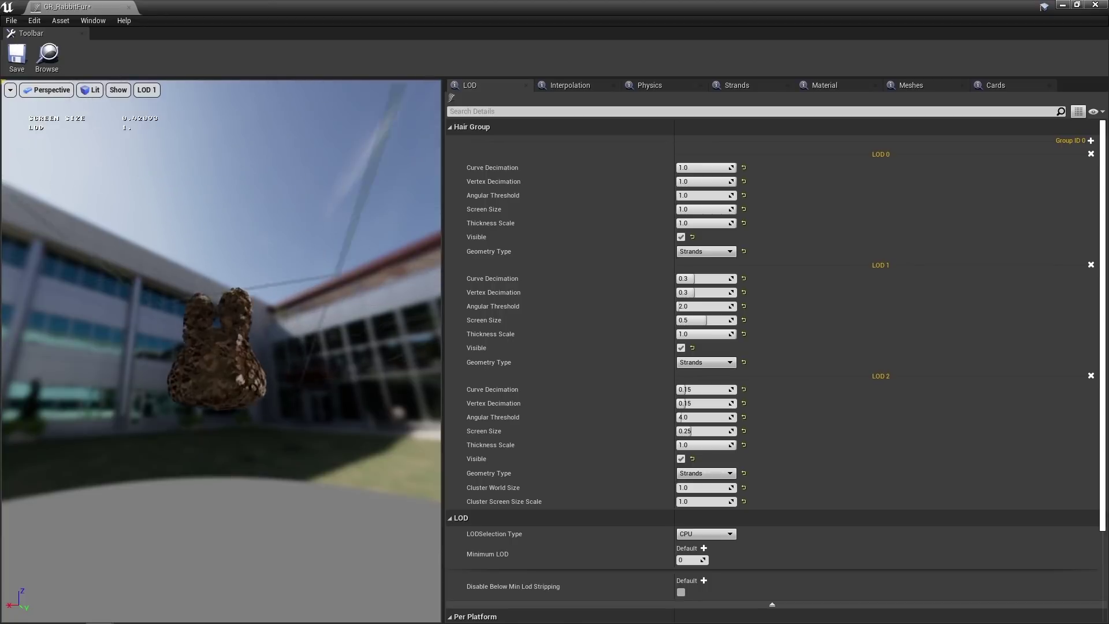
pyautogui.keyDown('alt'); pyautogui.moveTo(240, 439); pyautogui.dragTo(173, 479); pyautogui.keyUp('alt')
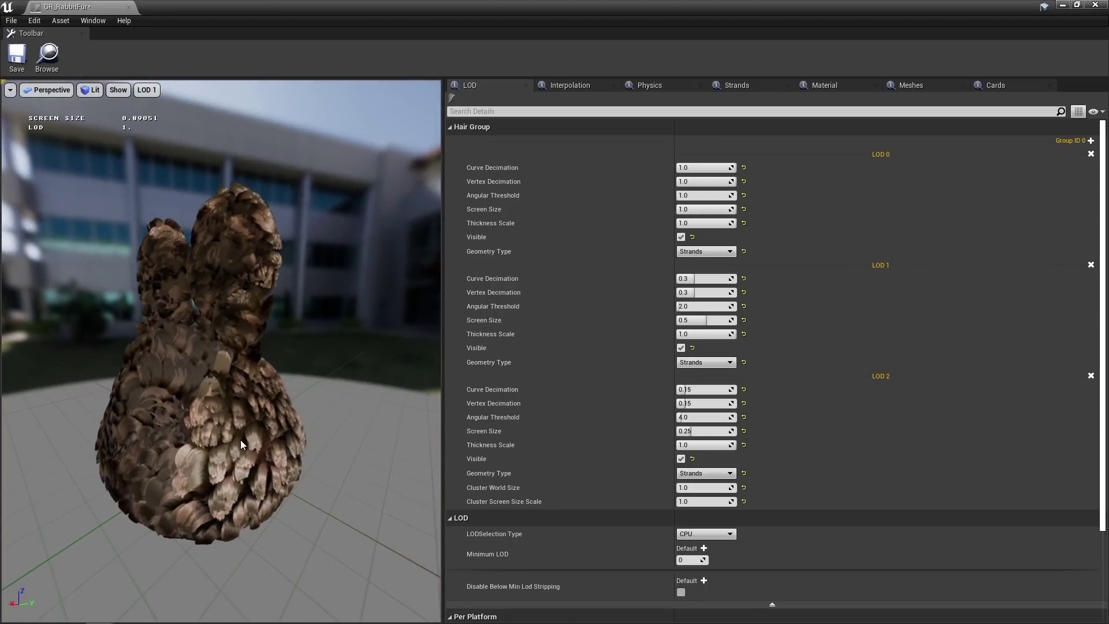
pyautogui.click(153, 91)
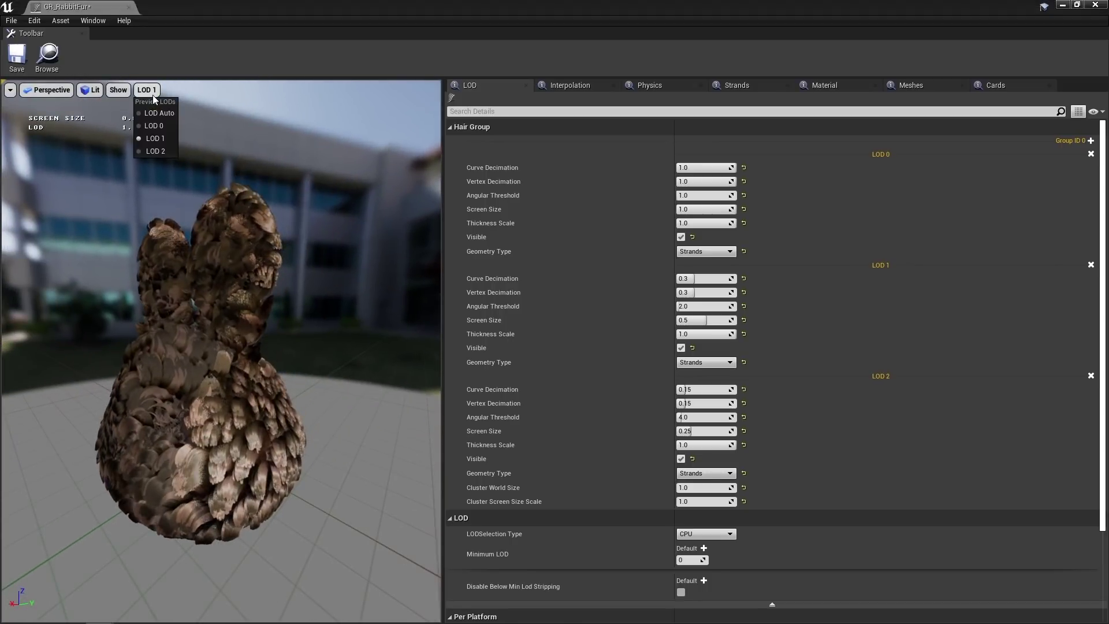
pyautogui.click(155, 146)
pyautogui.keyDown('alt'); pyautogui.moveTo(221, 352); pyautogui.dragTo(190, 353); pyautogui.keyUp('alt')
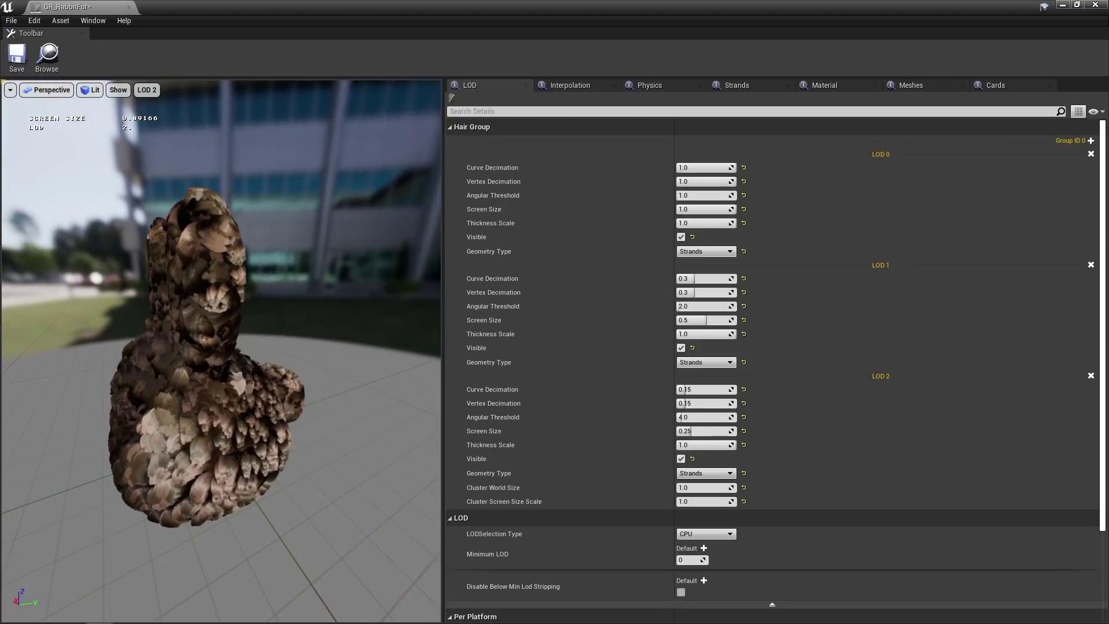
pyautogui.moveTo(245, 426)
pyautogui.keyDown('alt'); pyautogui.mouseDown(button='right')
pyautogui.moveTo(235, 426)
pyautogui.moveTo(277, 426)
pyautogui.moveTo(234, 415)
pyautogui.mouseUp(button='right'); pyautogui.keyUp('alt')
pyautogui.keyDown('alt'); pyautogui.moveTo(287, 382); pyautogui.dragTo(292, 408); pyautogui.keyUp('alt')
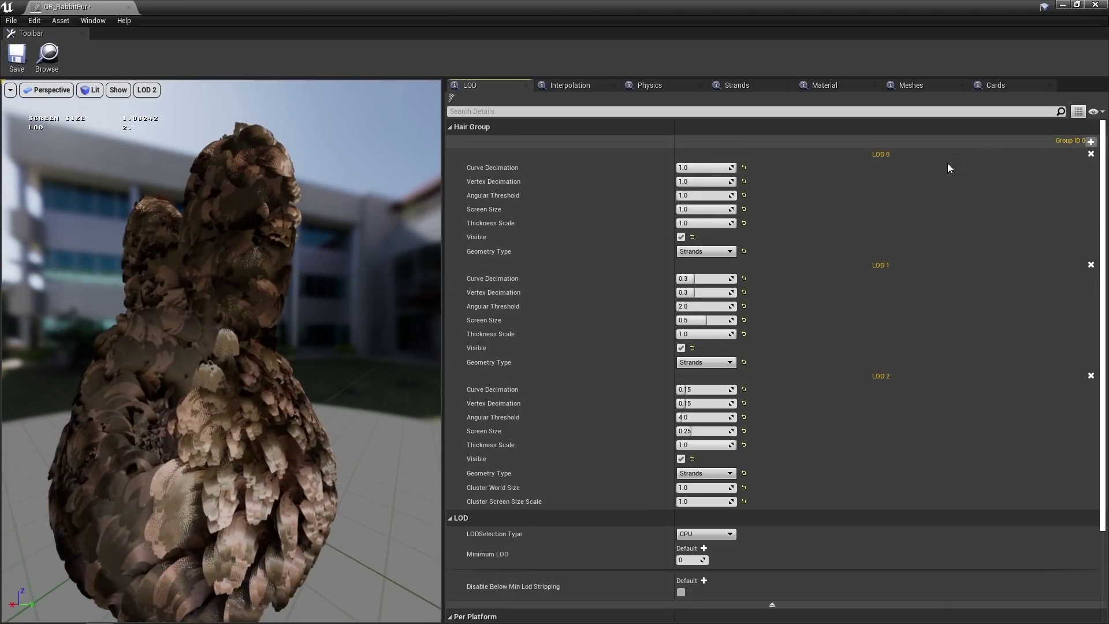
# Step: Add LOD 3 to the rabbit fur groom and set its Geometry Type to Cards
pyautogui.scroll(-3, 713, 506)
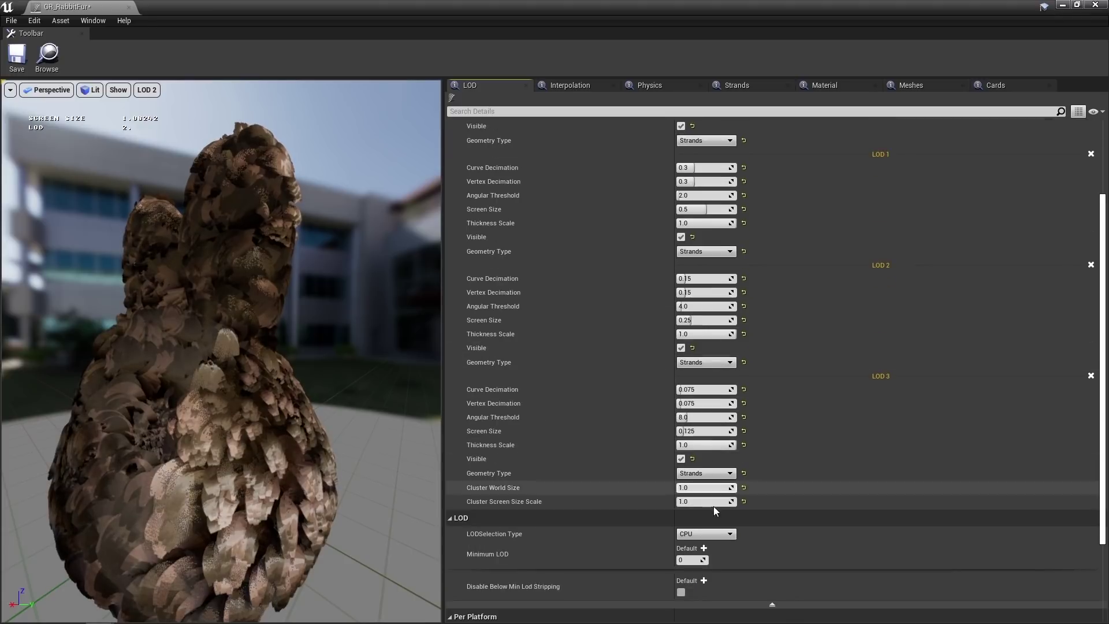
pyautogui.click(722, 475)
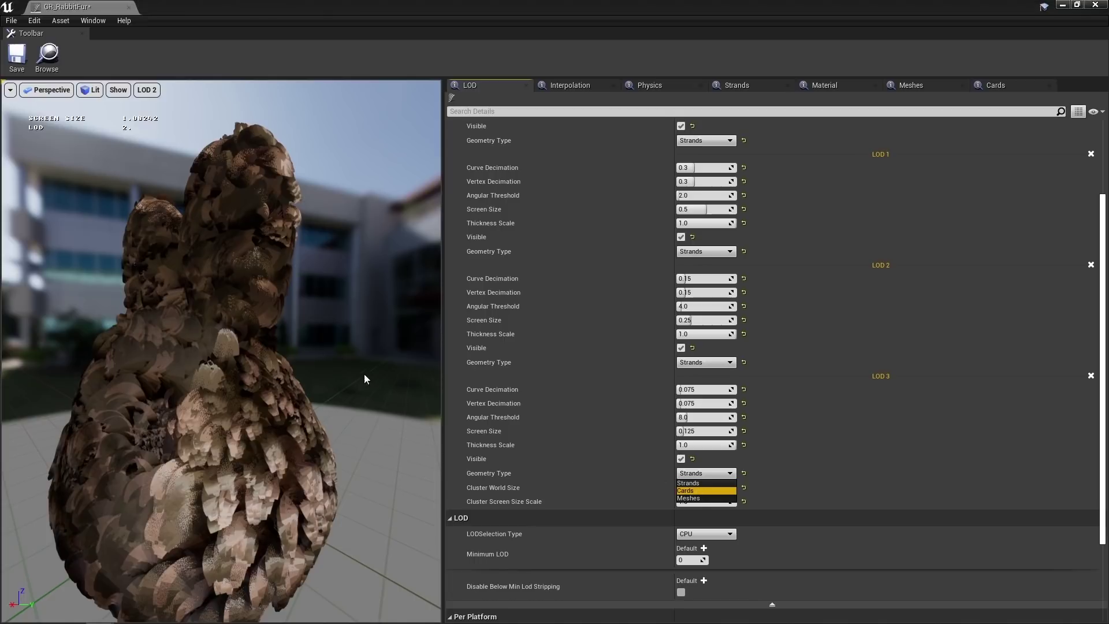
pyautogui.press('Return')
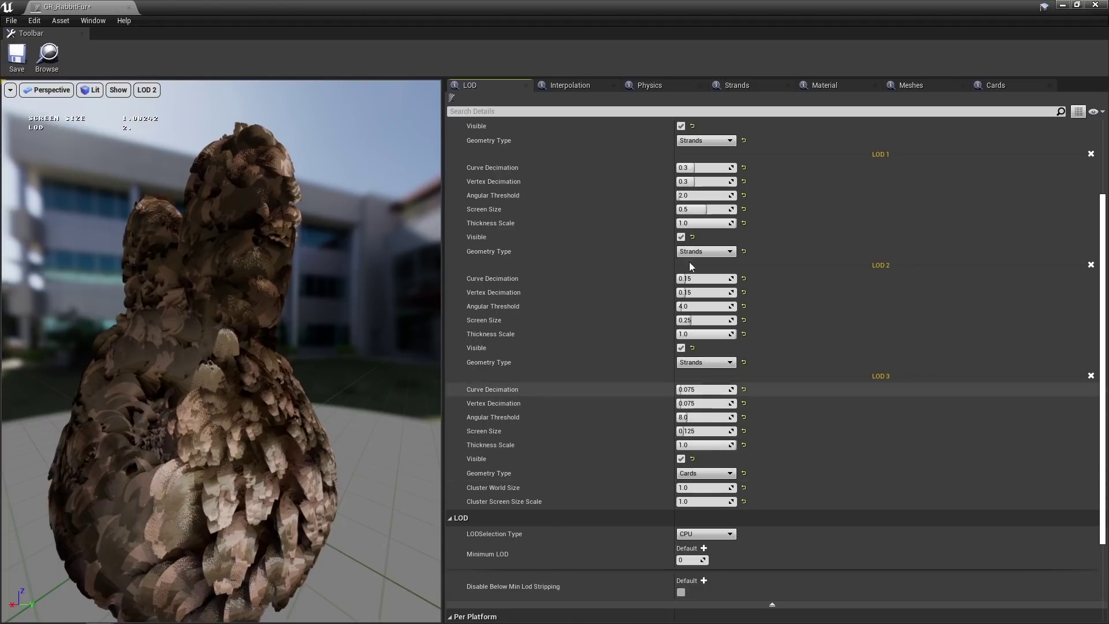
# Step: Add a cards entry with LODIndex 3 to the rabbit groom, check its Source Type options, and close the groom
pyautogui.click(996, 87)
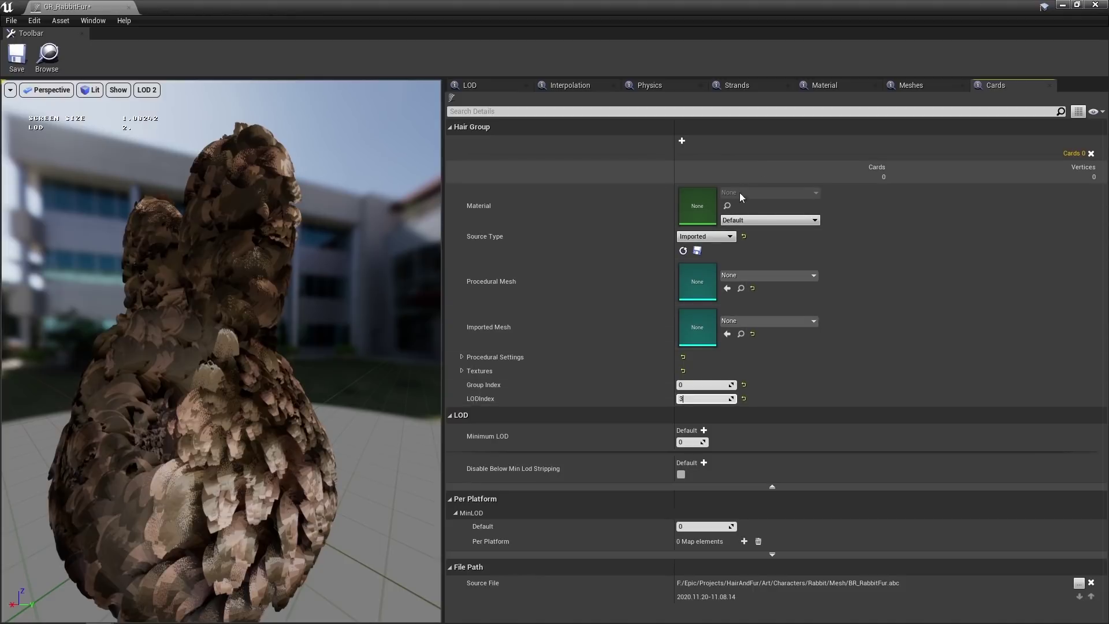
pyautogui.click(722, 236)
pyautogui.click(713, 248)
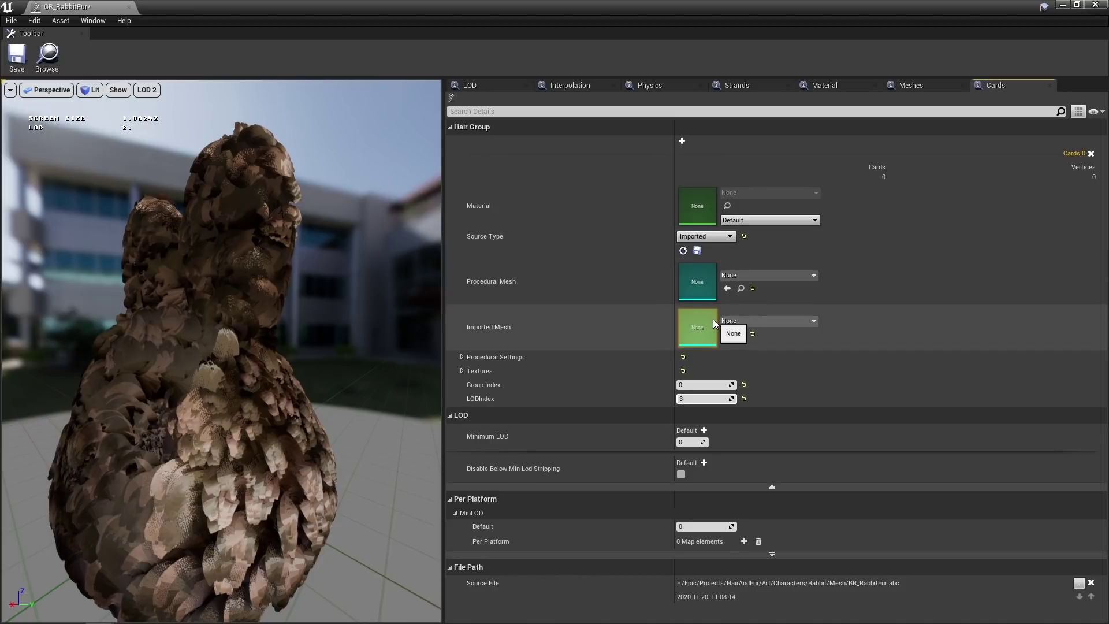
pyautogui.click(709, 237)
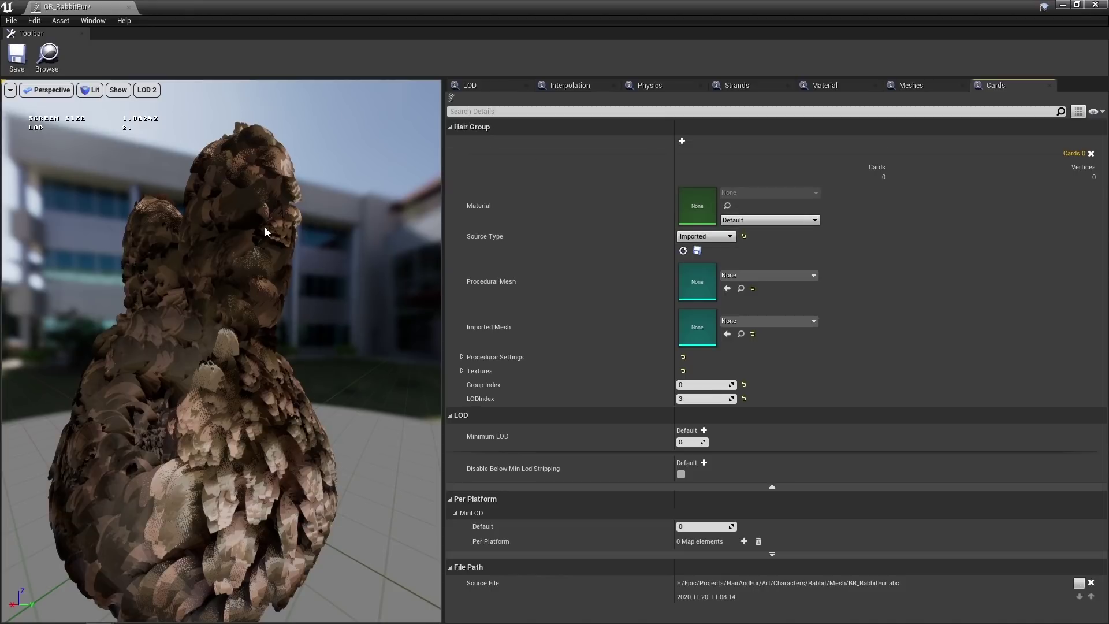
pyautogui.click(129, 6)
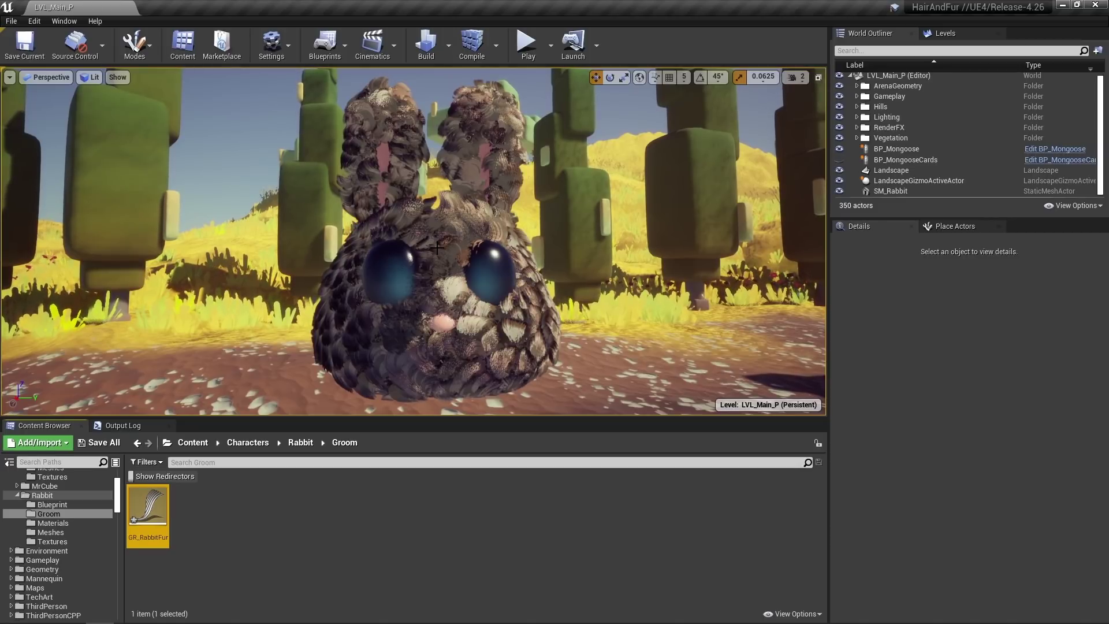
# Step: Show BP_MongooseCards in the level and compare the two mongoose characters up close
pyautogui.moveTo(445, 252); pyautogui.dragTo(280, 251, button='right')
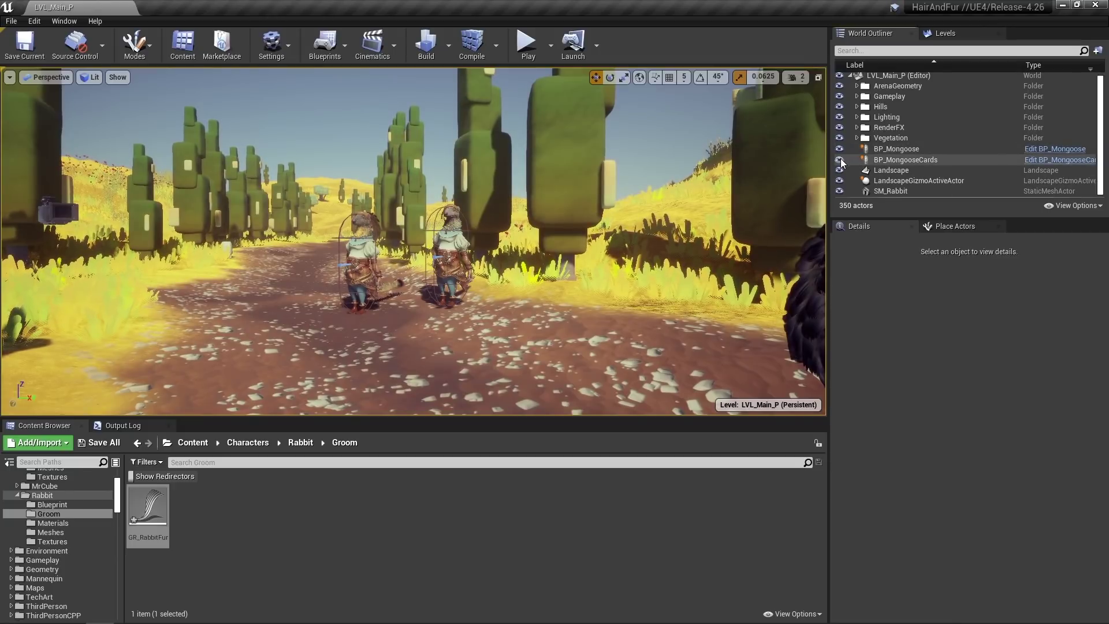
pyautogui.press('d')
pyautogui.moveTo(566, 265)
pyautogui.mouseDown(button='right')
pyautogui.moveTo(508, 259)
pyautogui.moveTo(551, 282)
pyautogui.mouseUp(button='right')
pyautogui.press('s')
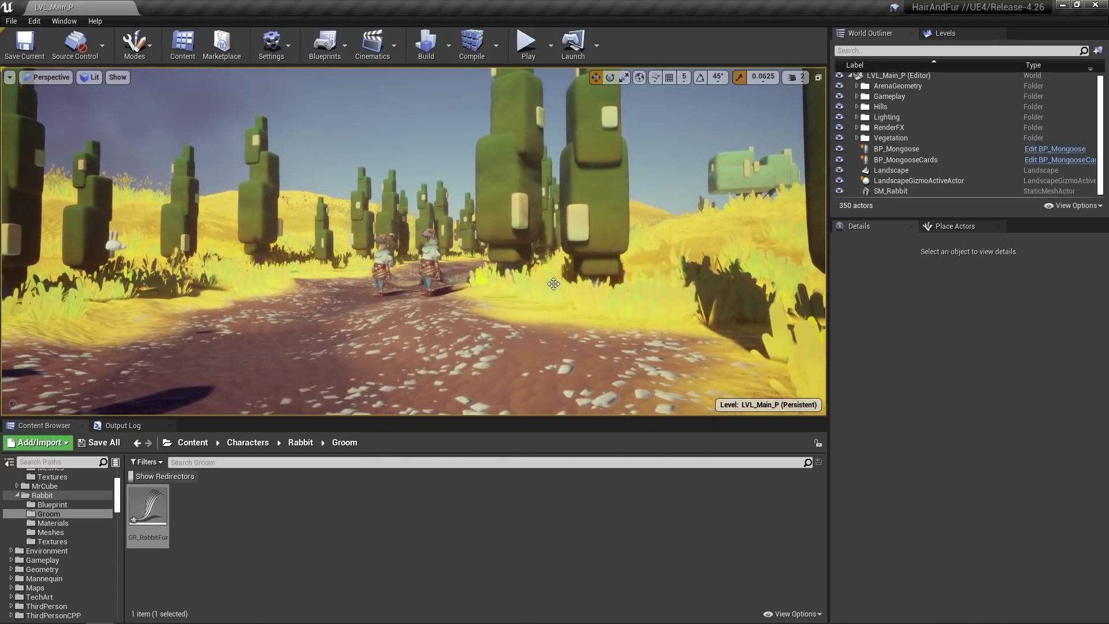
pyautogui.moveTo(551, 281); pyautogui.dragTo(510, 296, button='right')
pyautogui.press('w')
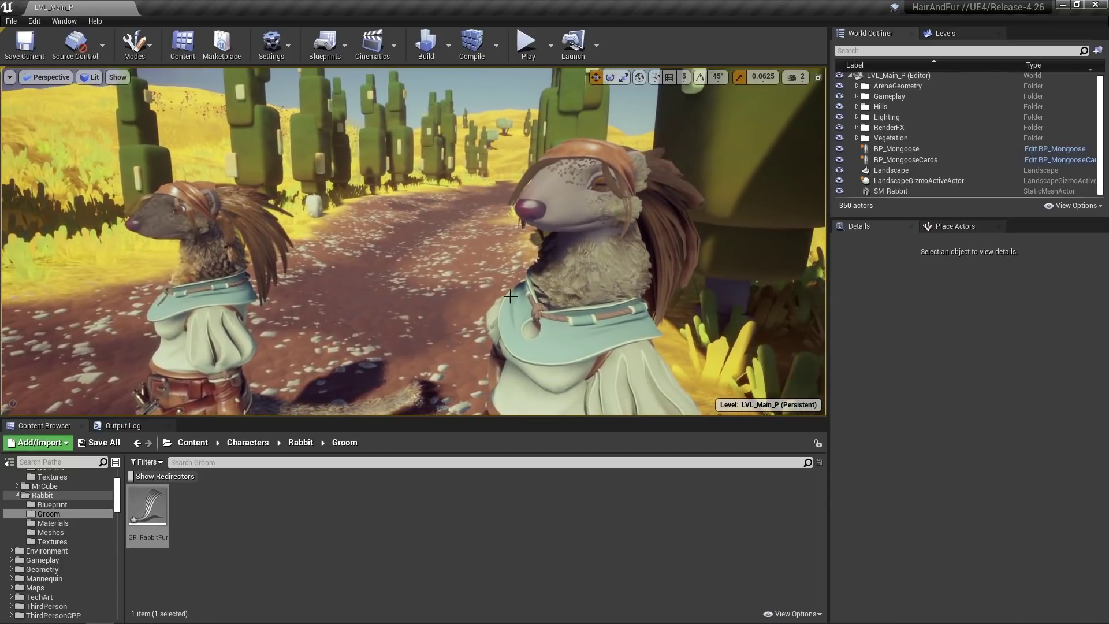
pyautogui.moveTo(476, 252)
pyautogui.mouseDown(button='right')
pyautogui.moveTo(492, 253)
pyautogui.moveTo(487, 289)
pyautogui.moveTo(486, 265)
pyautogui.mouseUp(button='right')
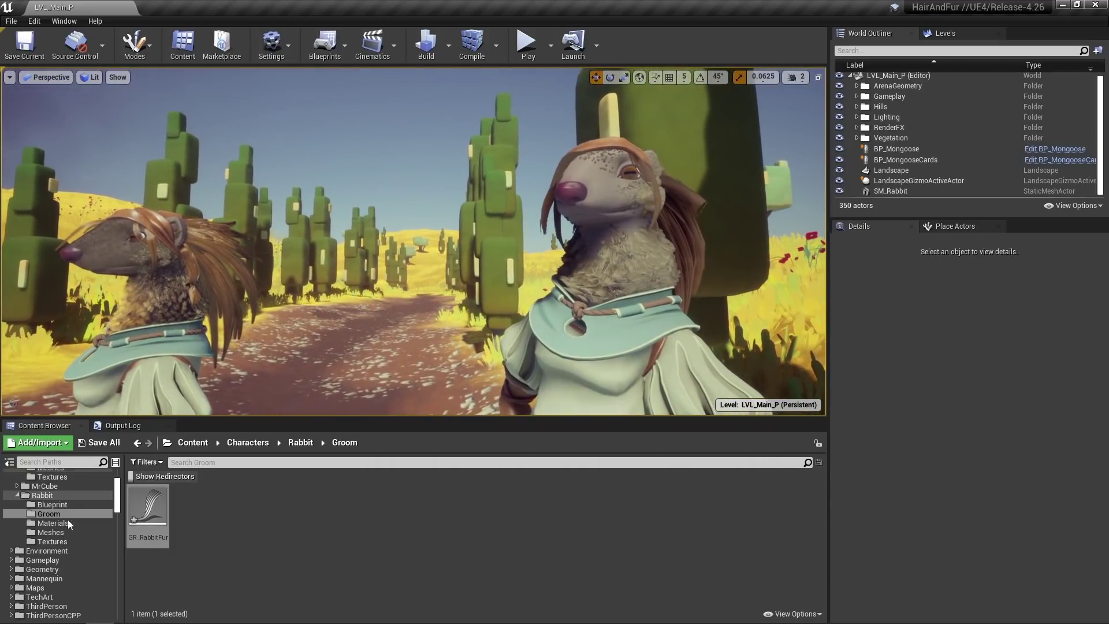
# Step: Open the GR_MongooseFur groom from the Mongoose's Groom folder
pyautogui.scroll(3, 52, 511)
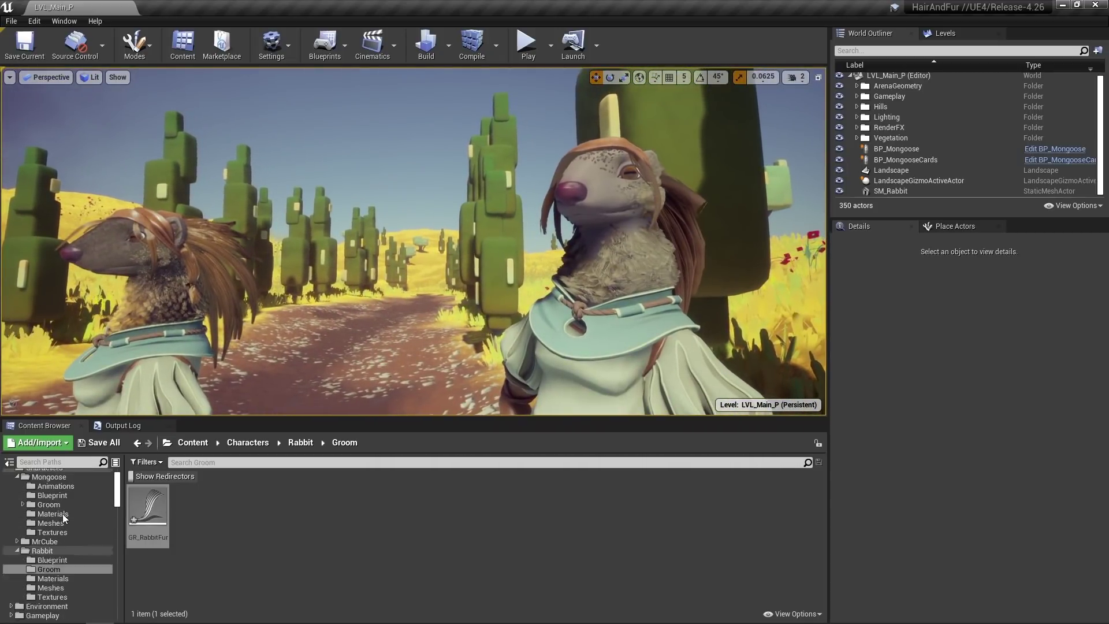
pyautogui.click(54, 526)
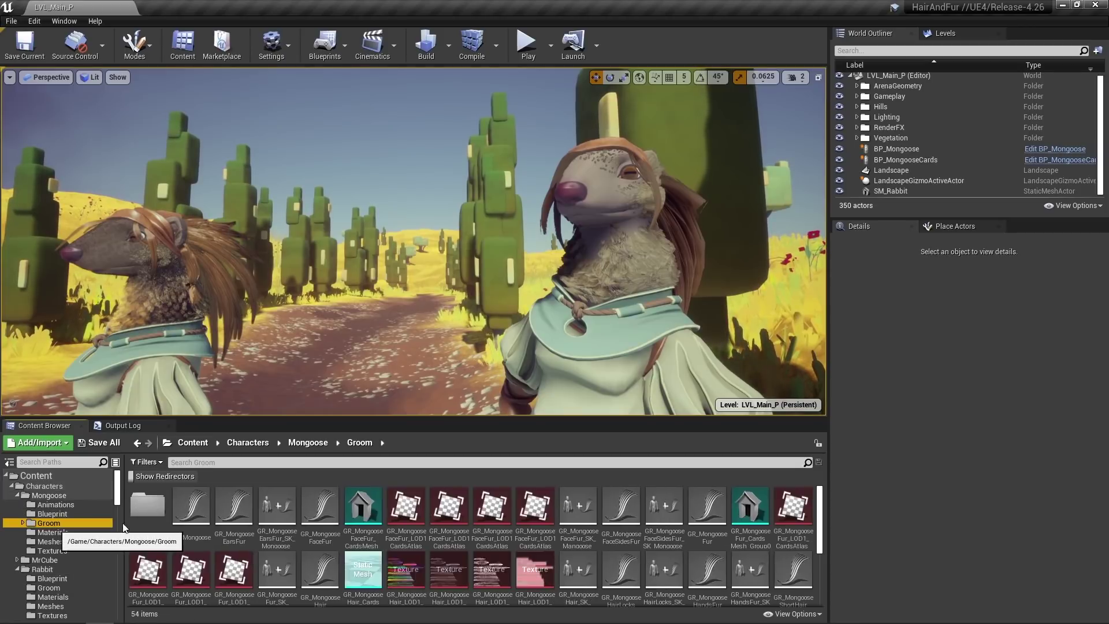
pyautogui.click(694, 513)
pyautogui.doubleClick(694, 514)
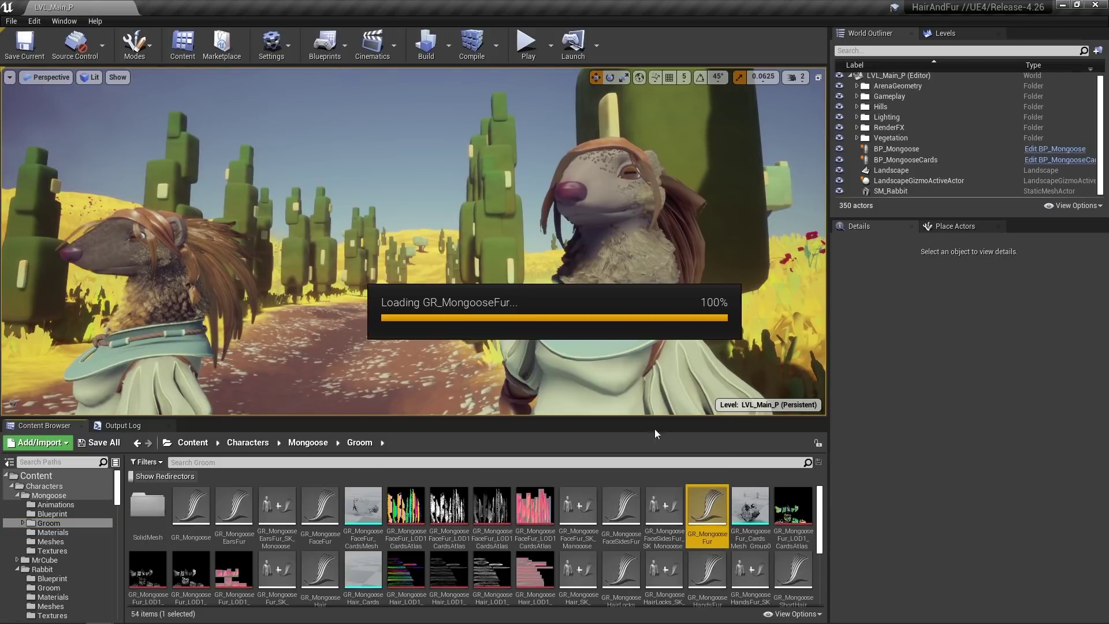
# Step: Preview the mongoose fur at LOD 2 and examine the textures assigned to its procedural cards
pyautogui.moveTo(301, 182); pyautogui.dragTo(268, 182)
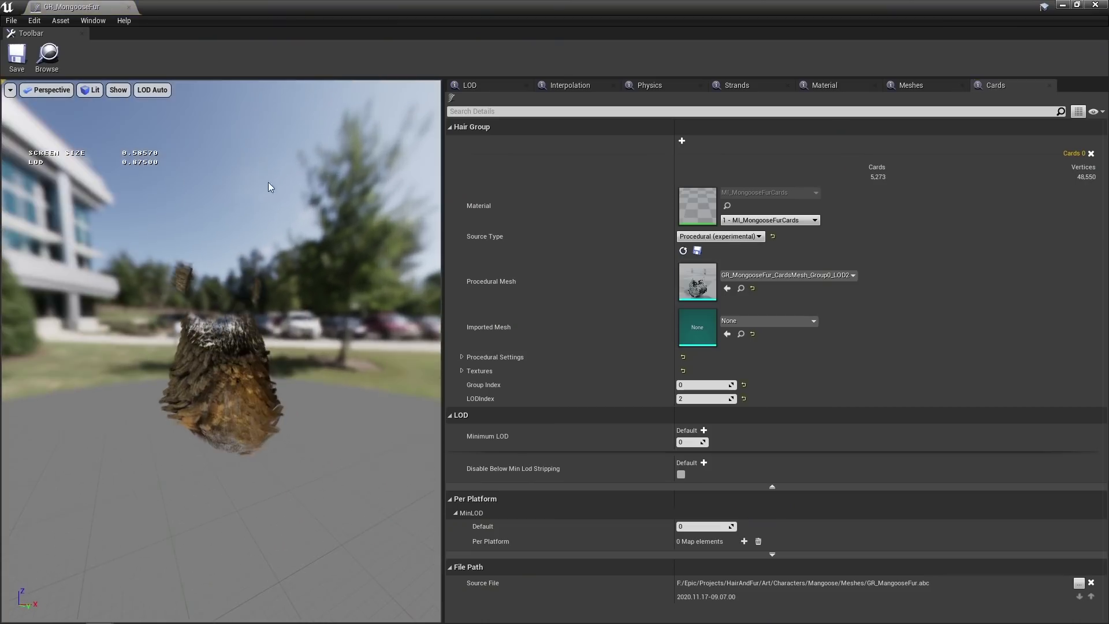
pyautogui.click(149, 91)
pyautogui.click(160, 151)
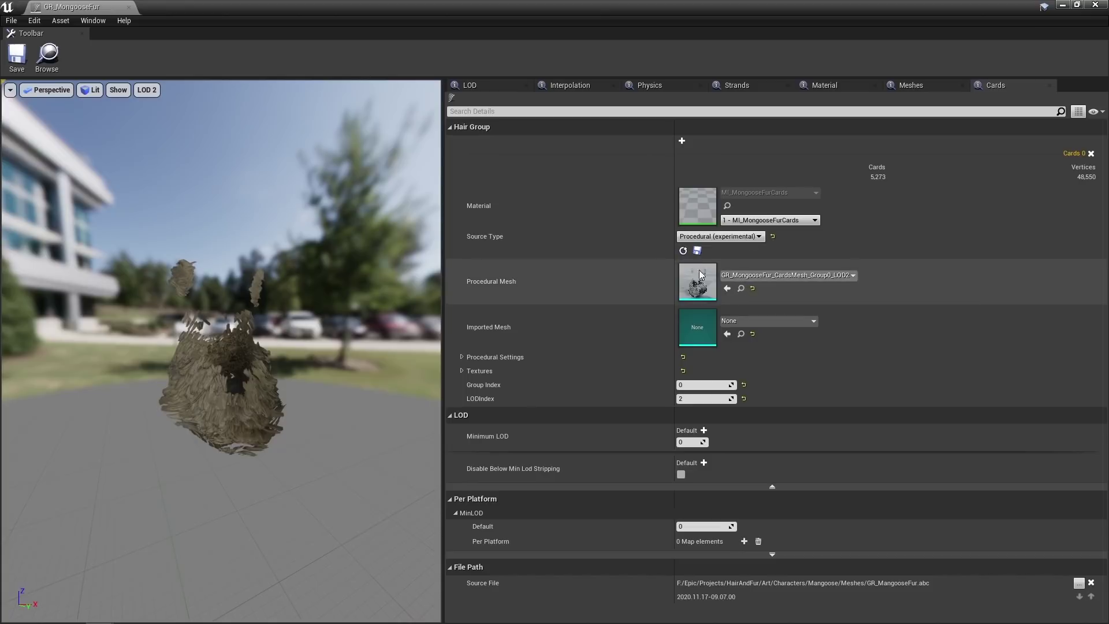
pyautogui.click(463, 370)
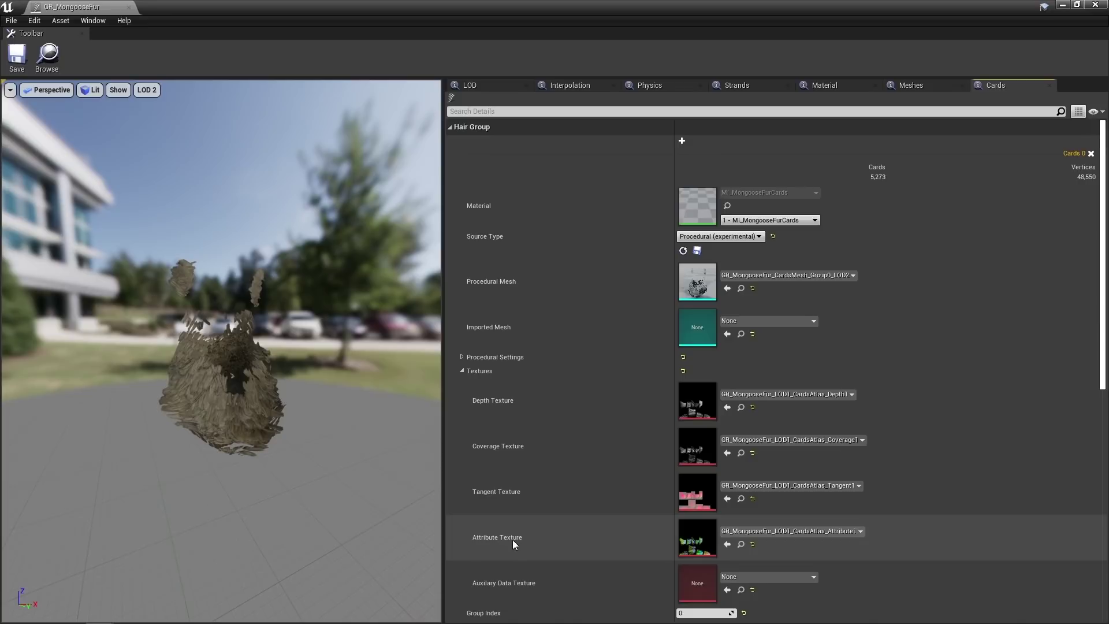
pyautogui.click(1064, 6)
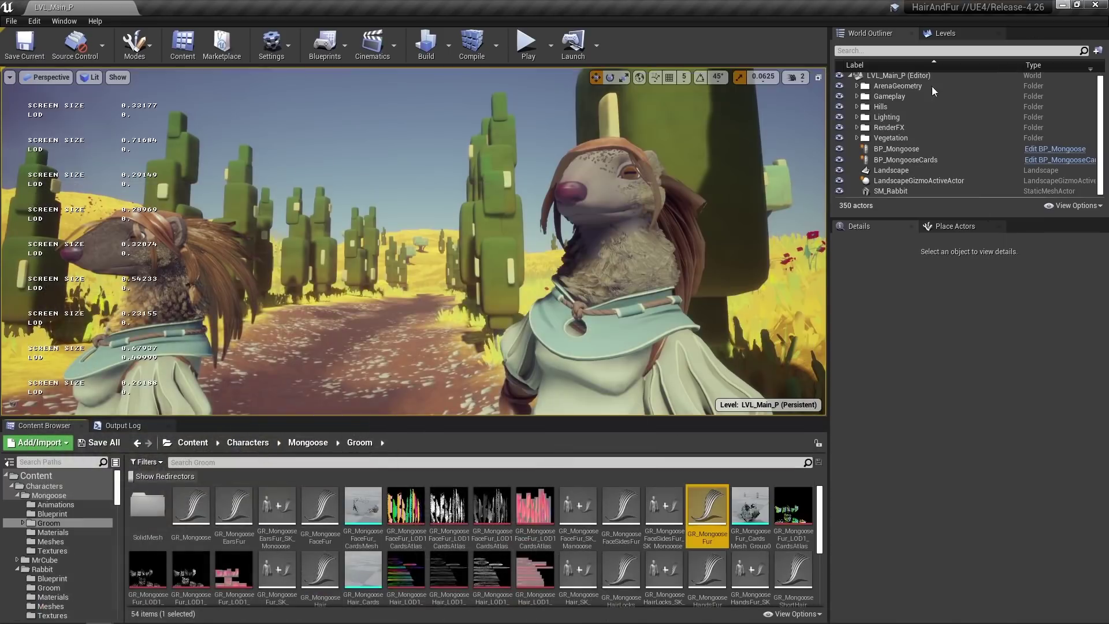
# Step: Open the M_MongooseHairCards material and examine its Hair Attributes, colour and parameter nodes, closing it and the fur groom when done
pyautogui.click(54, 532)
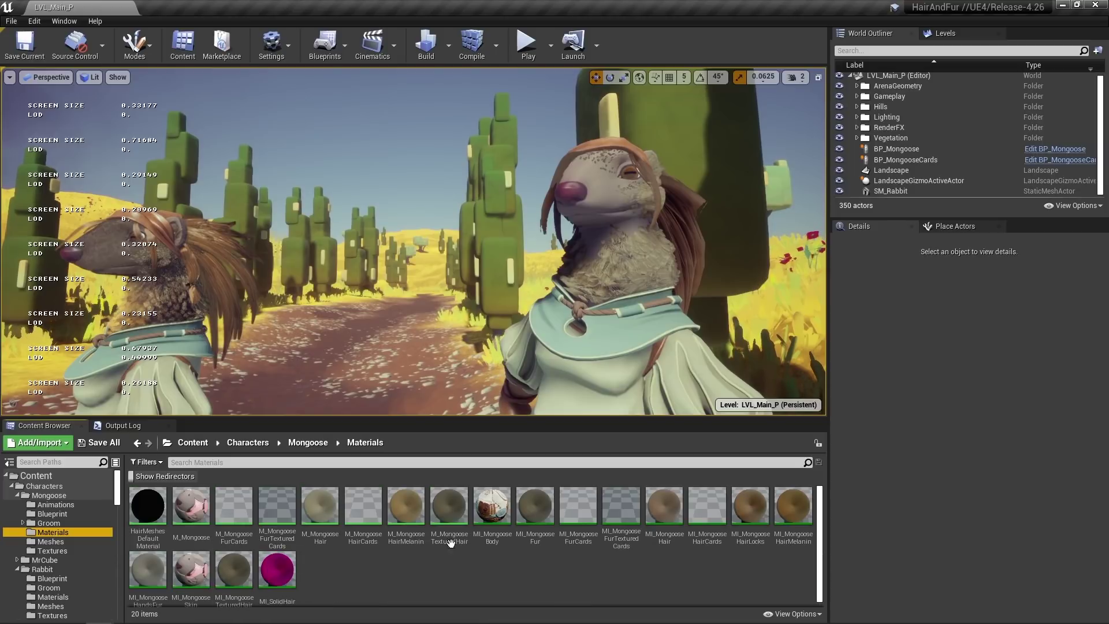
pyautogui.doubleClick(374, 510)
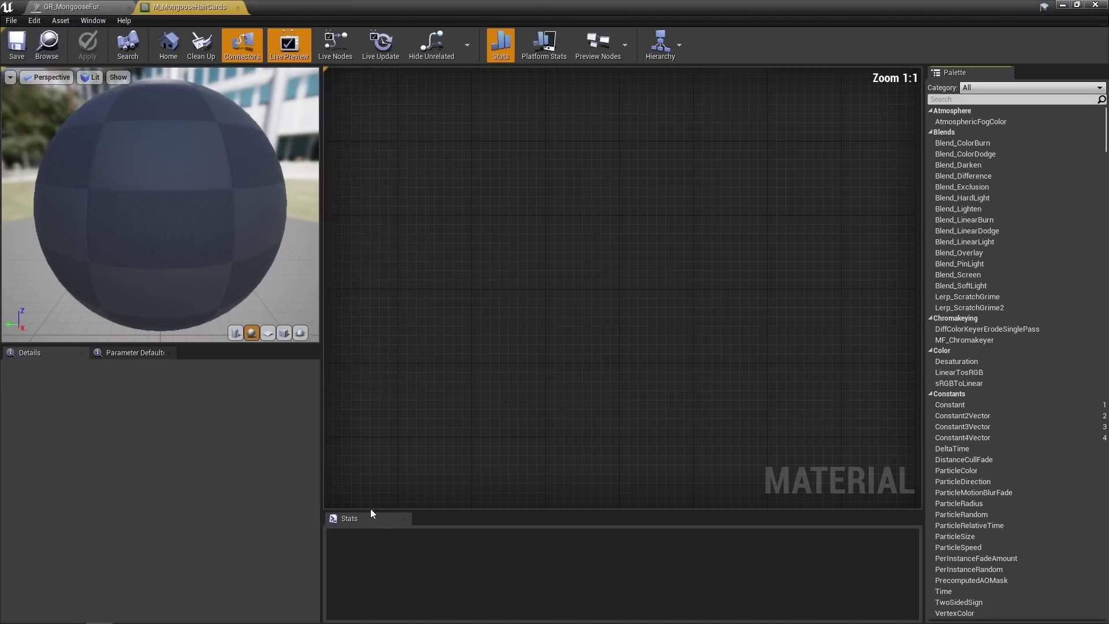
pyautogui.moveTo(423, 296); pyautogui.dragTo(731, 362, button='right')
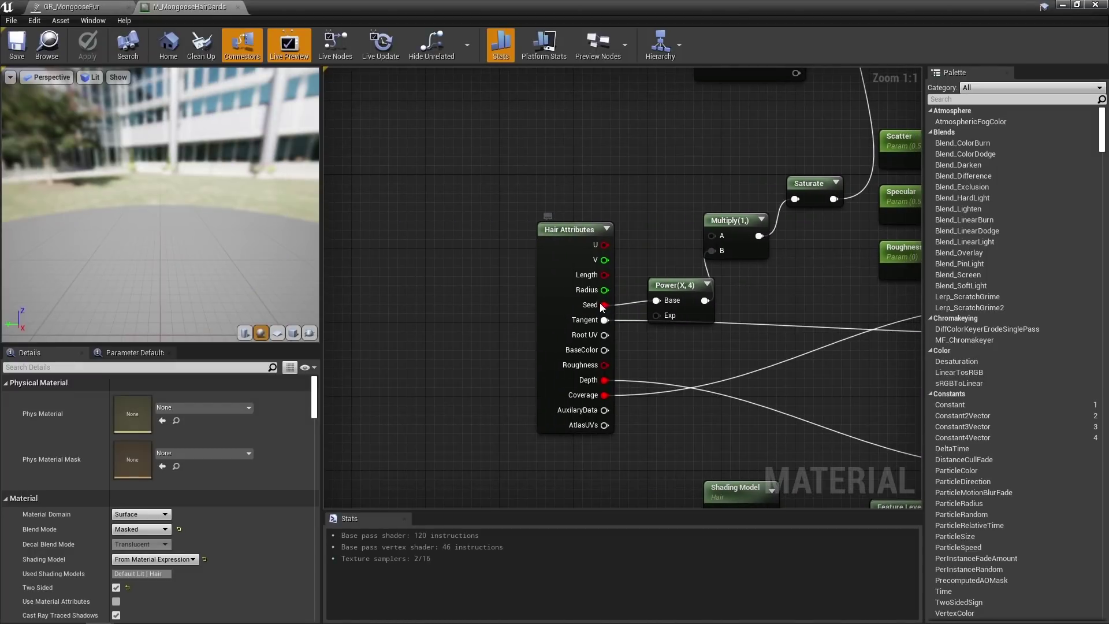
pyautogui.moveTo(745, 282); pyautogui.dragTo(676, 339, button='right')
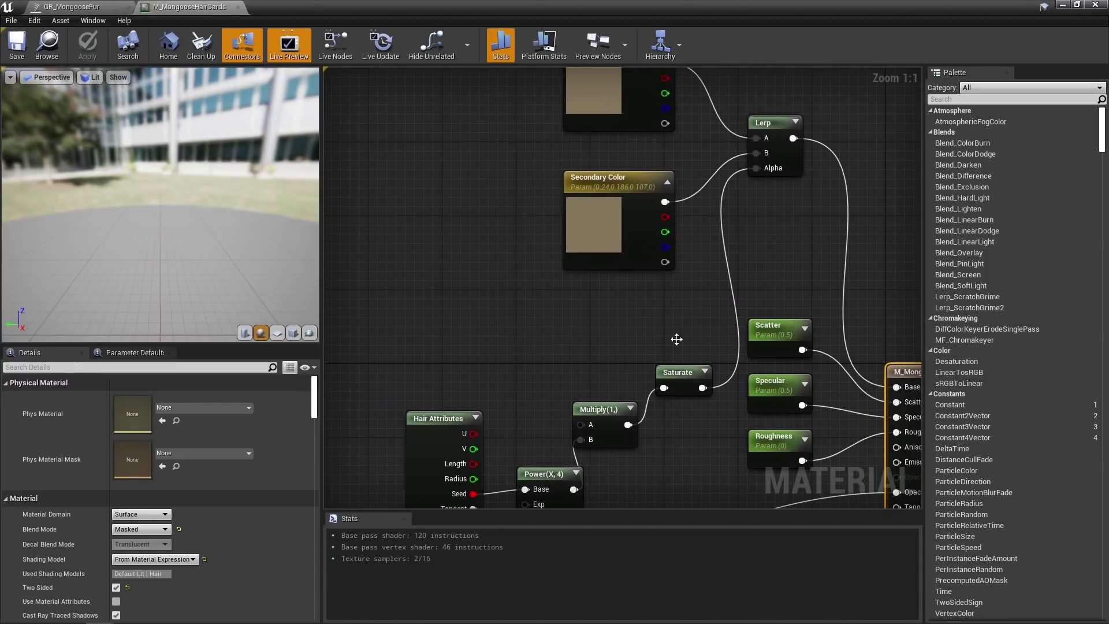
pyautogui.moveTo(634, 167); pyautogui.dragTo(584, 143, button='right')
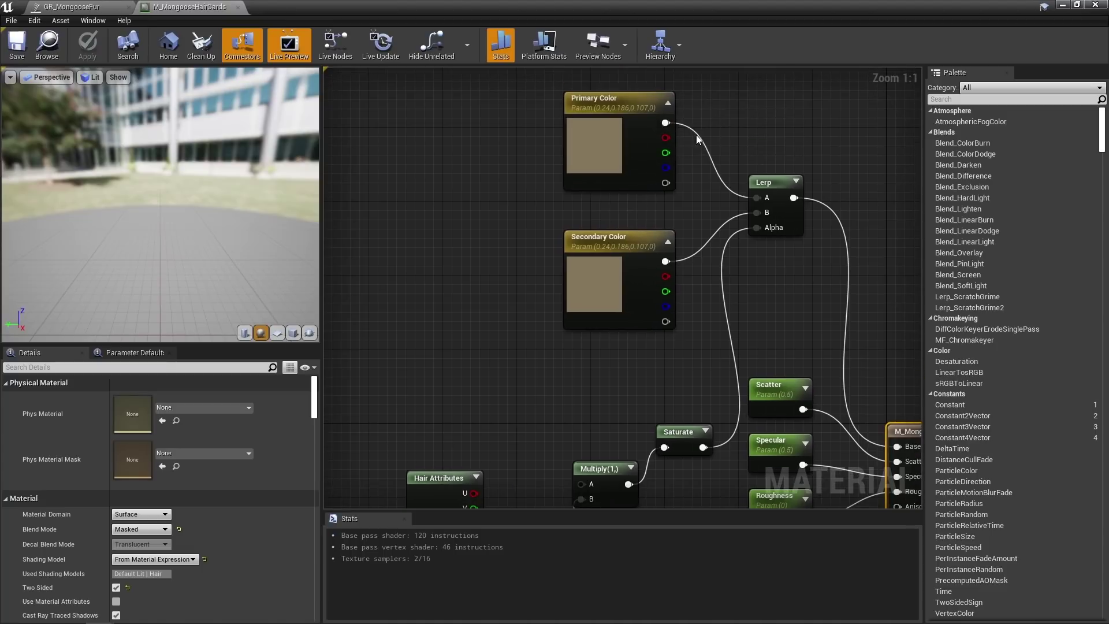
pyautogui.moveTo(578, 397); pyautogui.dragTo(529, 235, button='right')
pyautogui.click(238, 7)
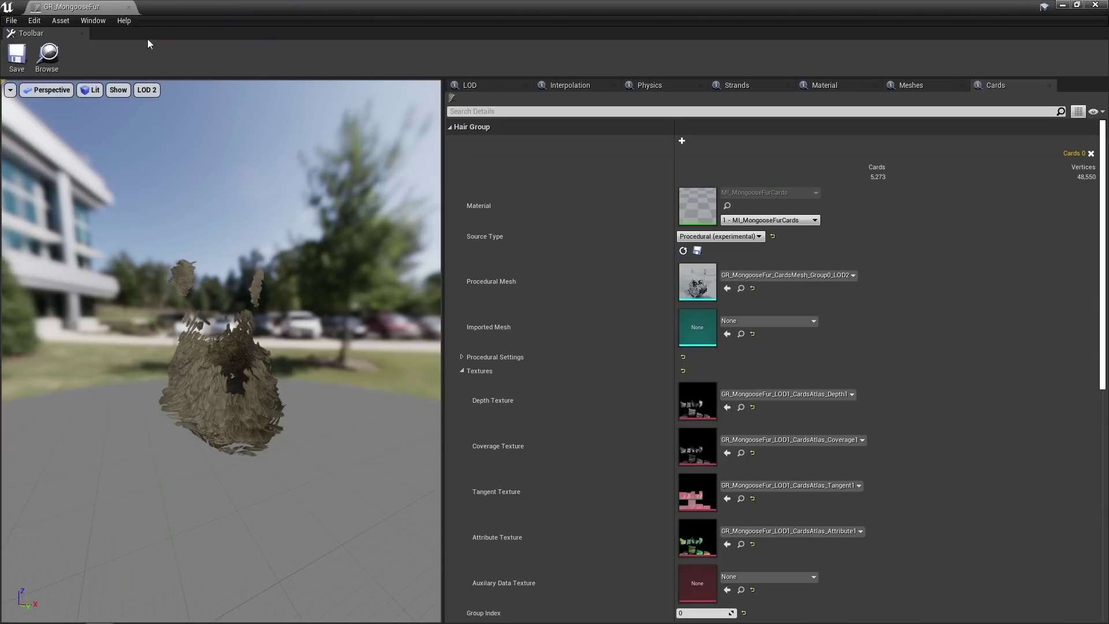
pyautogui.click(129, 8)
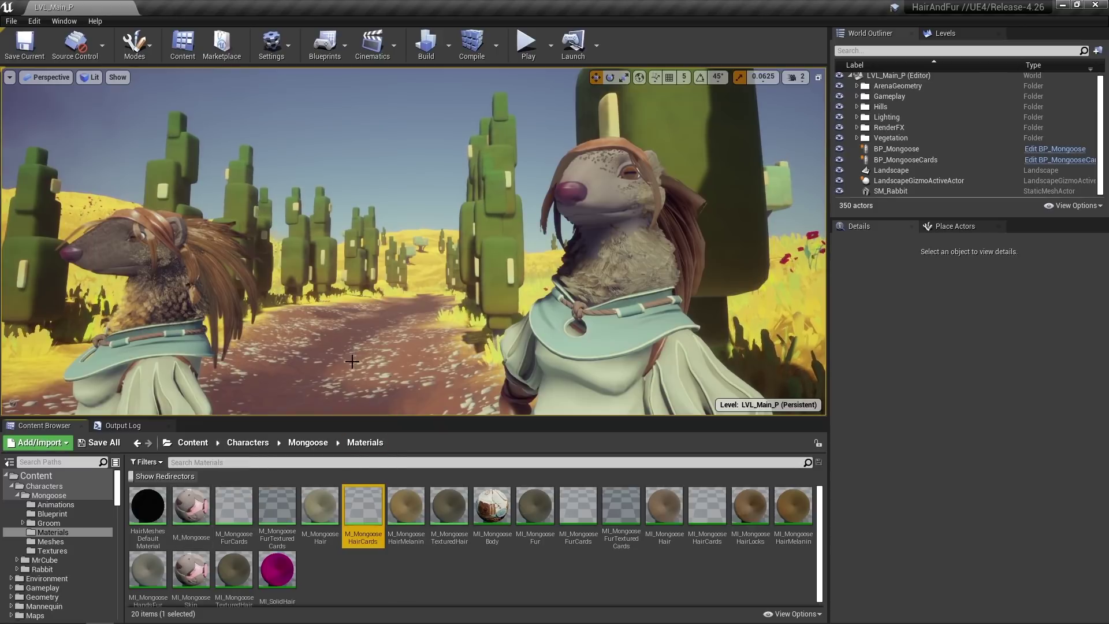
# Step: Open the SM_SolidMangooseHair static mesh from the SolidMesh folder inside the Mongoose's Groom folder
pyautogui.press('s')
pyautogui.moveTo(352, 361); pyautogui.dragTo(357, 368, button='right')
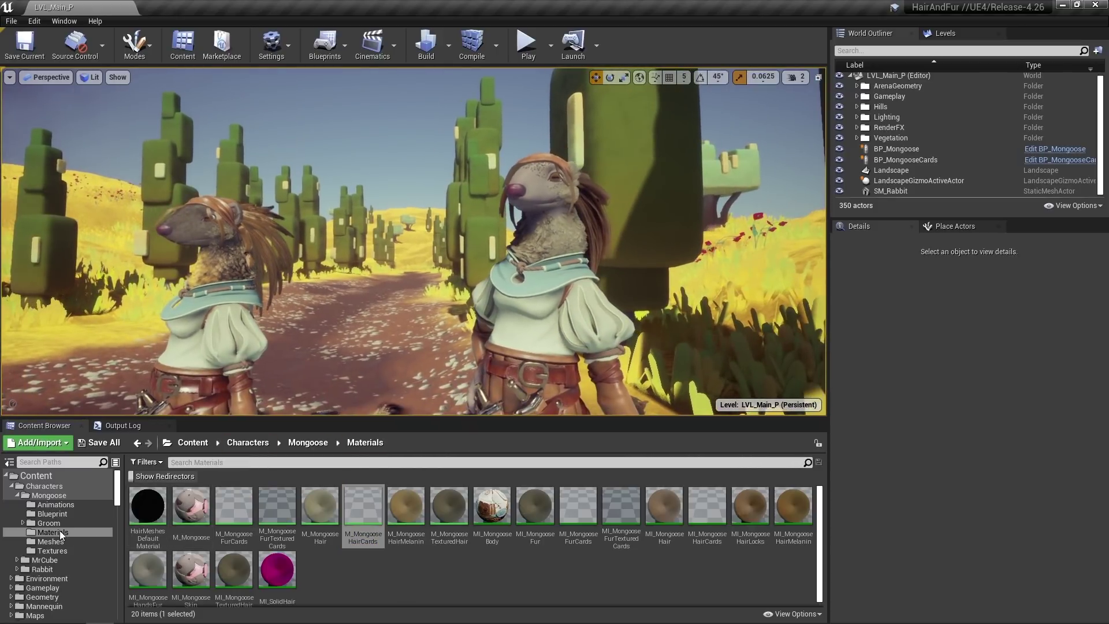
pyautogui.click(49, 523)
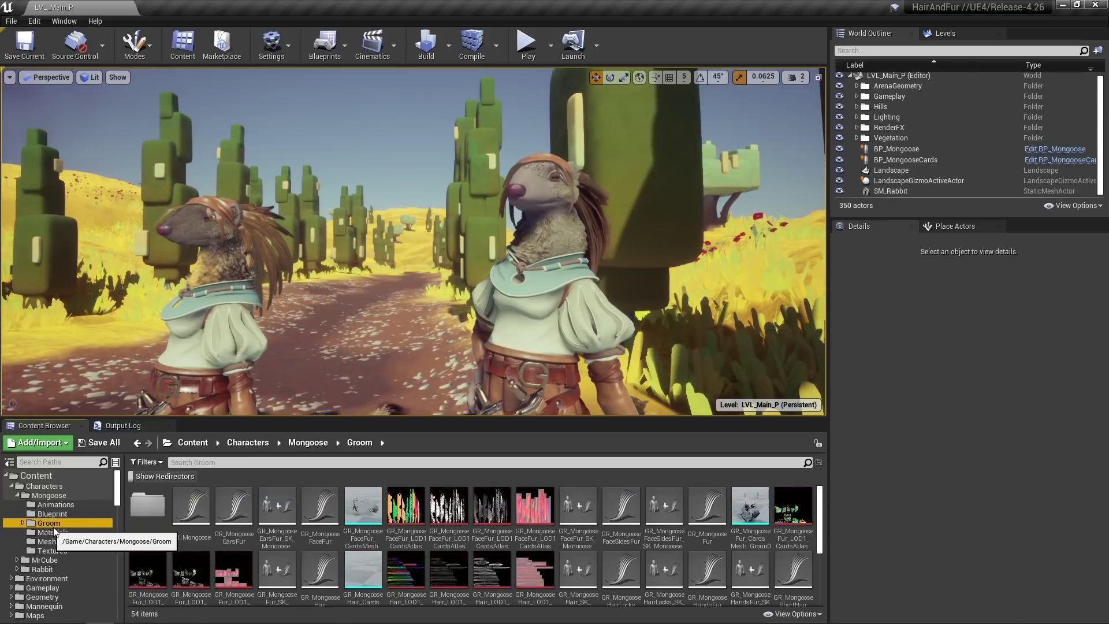
pyautogui.doubleClick(152, 516)
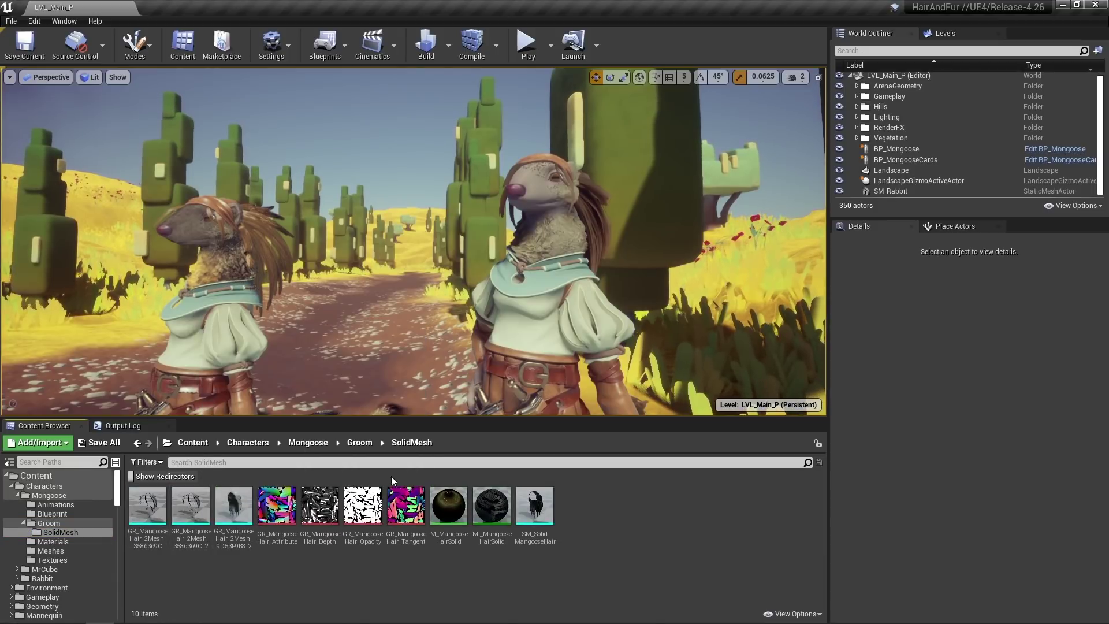
pyautogui.doubleClick(543, 506)
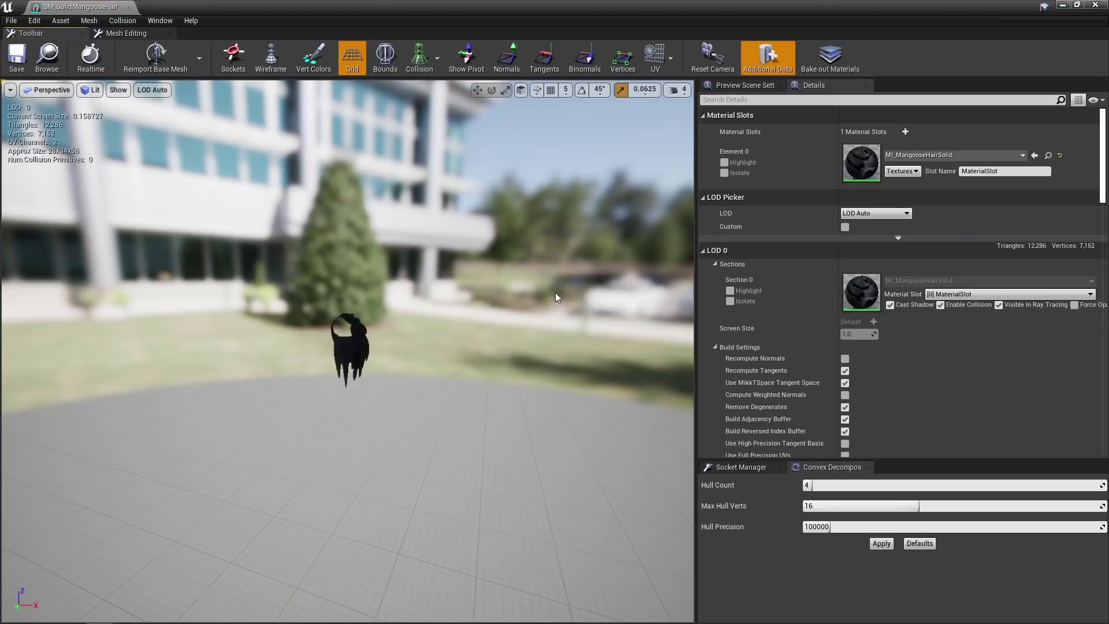
# Step: Examine the solid mongoose hair mesh from the side and close it
pyautogui.moveTo(346, 347); pyautogui.dragTo(166, 347, button='right')
pyautogui.press('d')
pyautogui.press('w')
pyautogui.press('s')
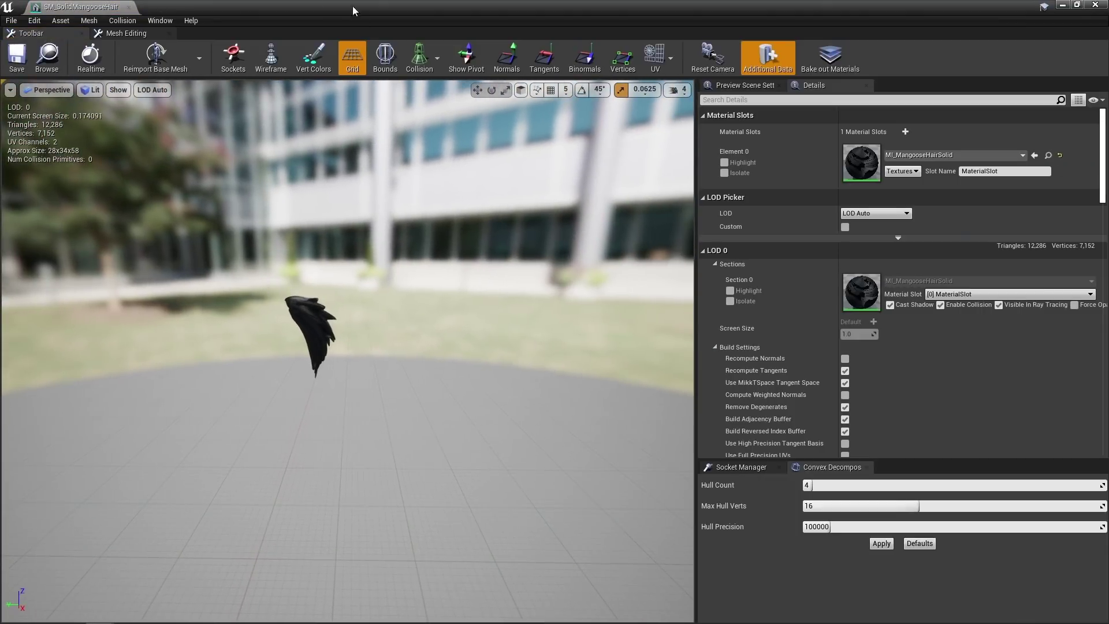
pyautogui.click(129, 7)
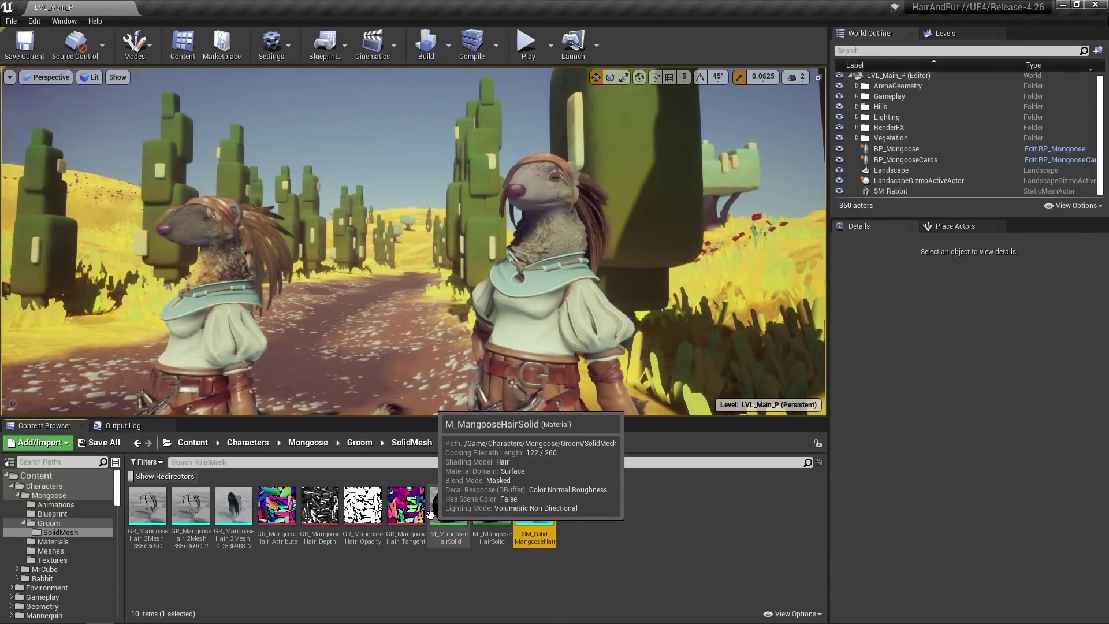
# Step: Open the GR_MangooseHair_Tangent texture and view it with the alpha channel turned off
pyautogui.moveTo(409, 511)
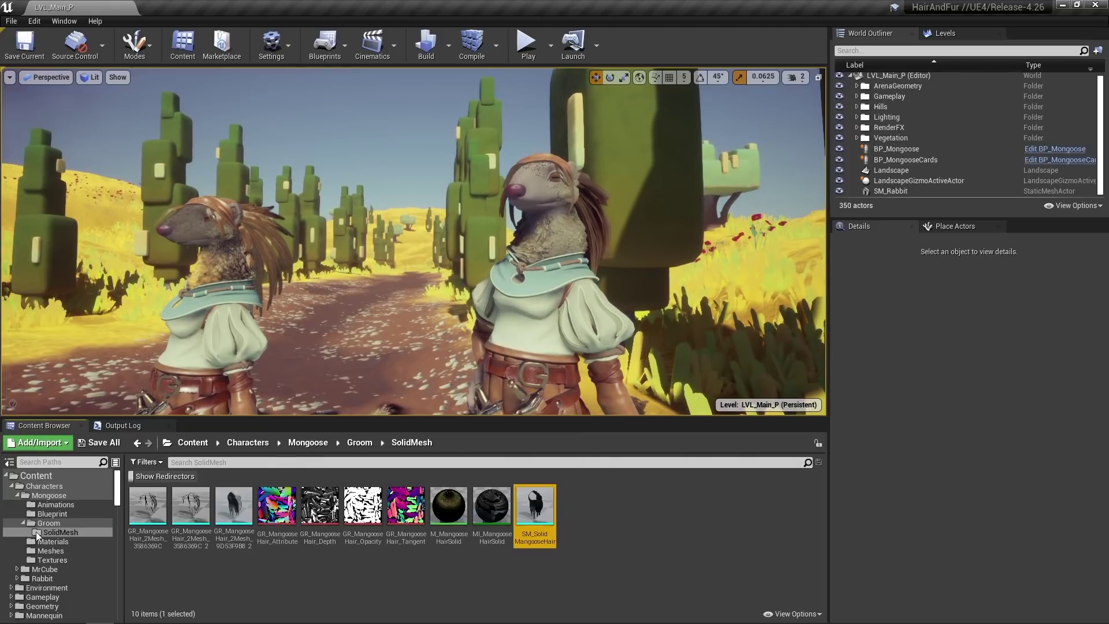
pyautogui.doubleClick(401, 509)
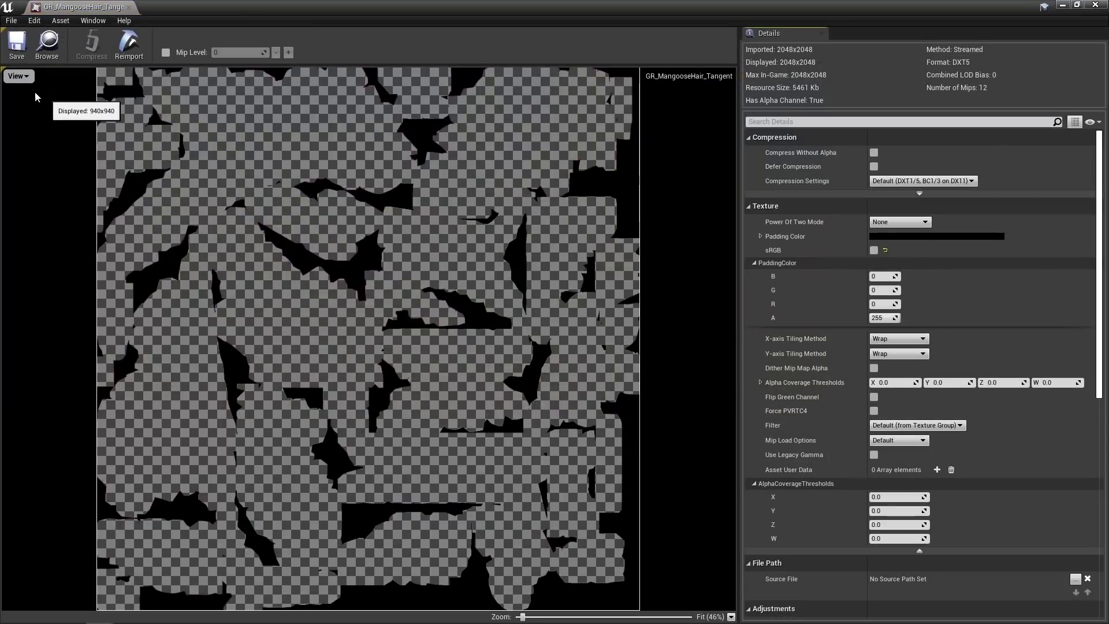
pyautogui.click(17, 76)
pyautogui.click(17, 137)
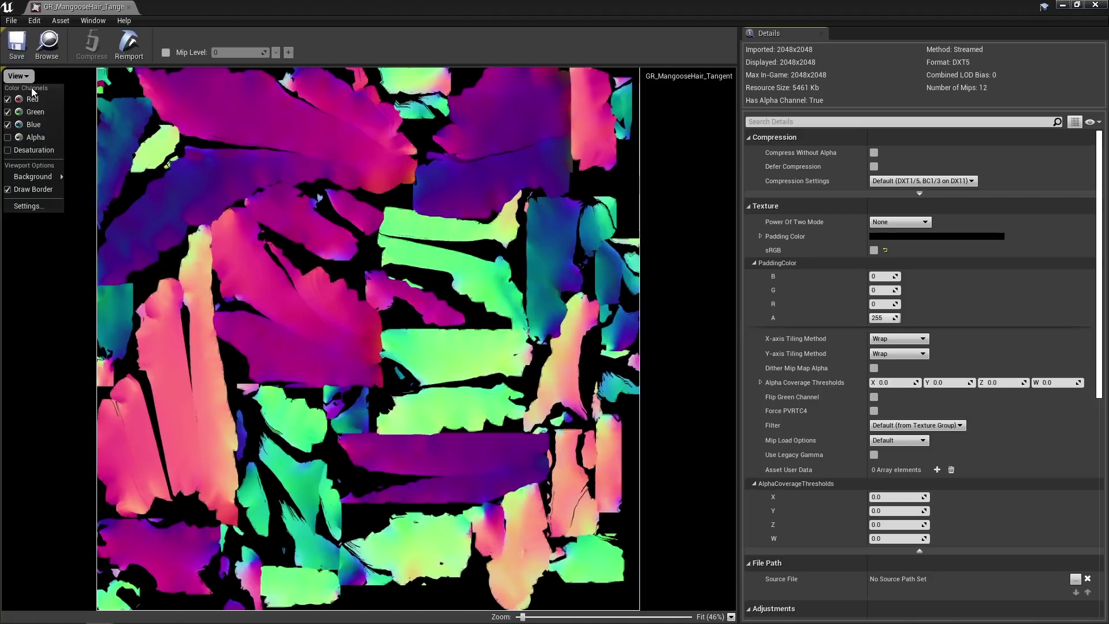
pyautogui.click(30, 76)
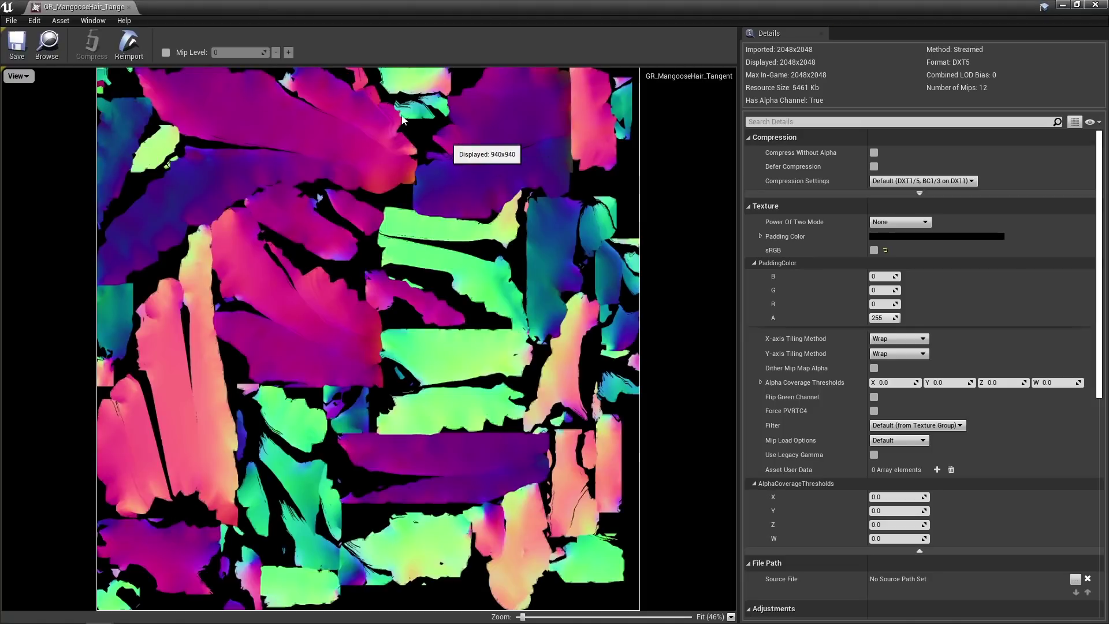
# Step: Close the tangent texture and select the Attribute, Depth, Opacity and Tangent hair textures one by one in the SolidMesh folder
pyautogui.click(129, 8)
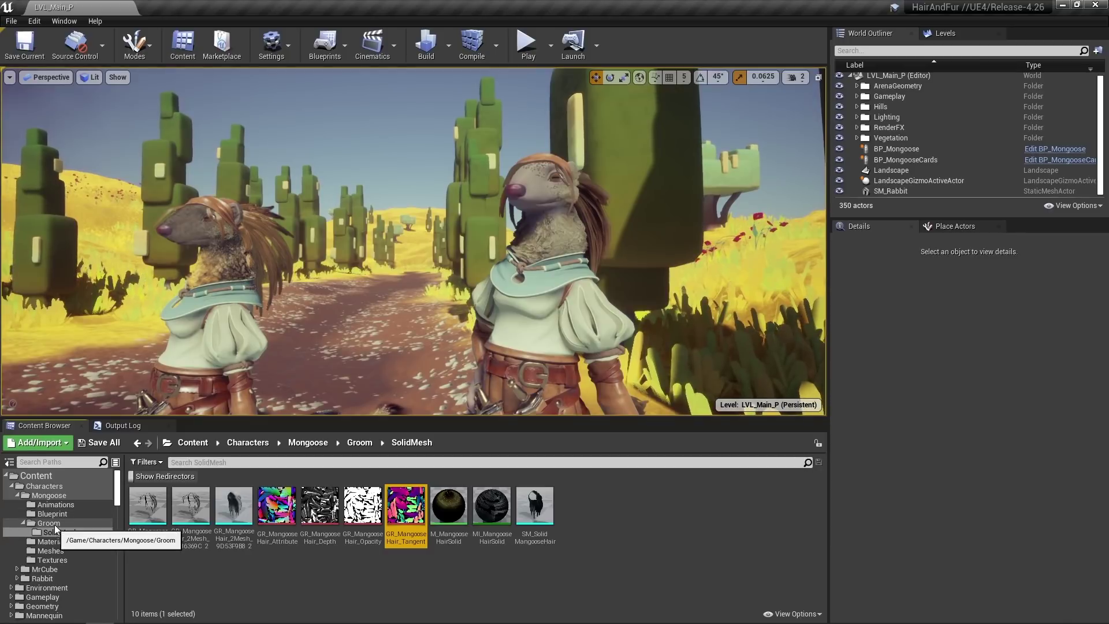
pyautogui.click(277, 511)
pyautogui.click(328, 511)
pyautogui.click(364, 510)
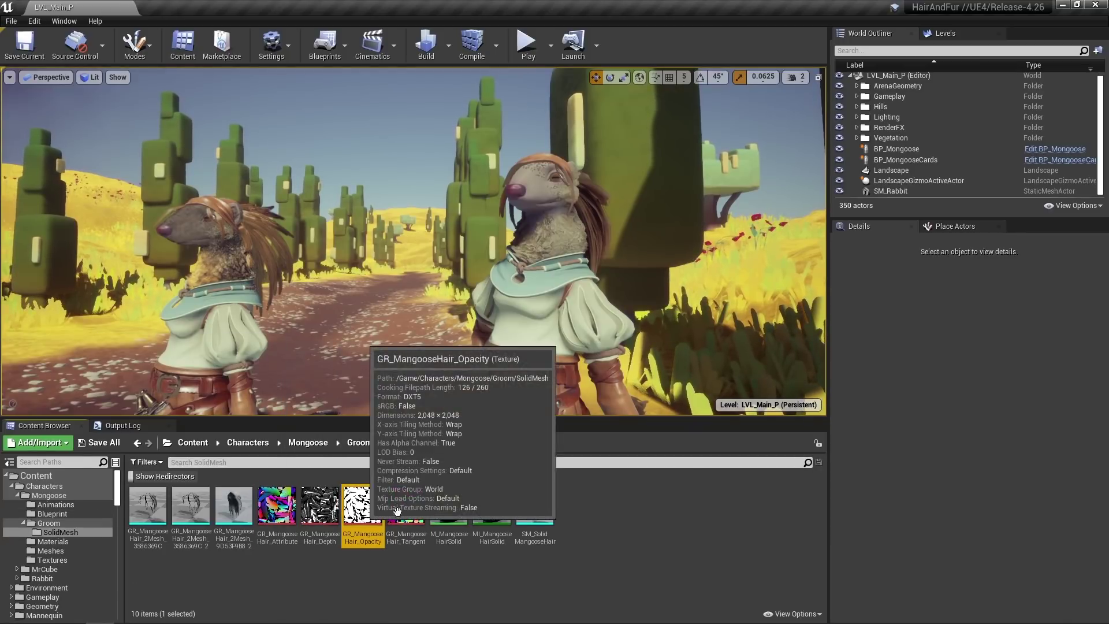
pyautogui.click(411, 511)
# Step: Start Create Strands Textures for the GR_MongooseHair groom in the Mongoose's Groom folder and review the Trace Type choices
pyautogui.click(32, 521)
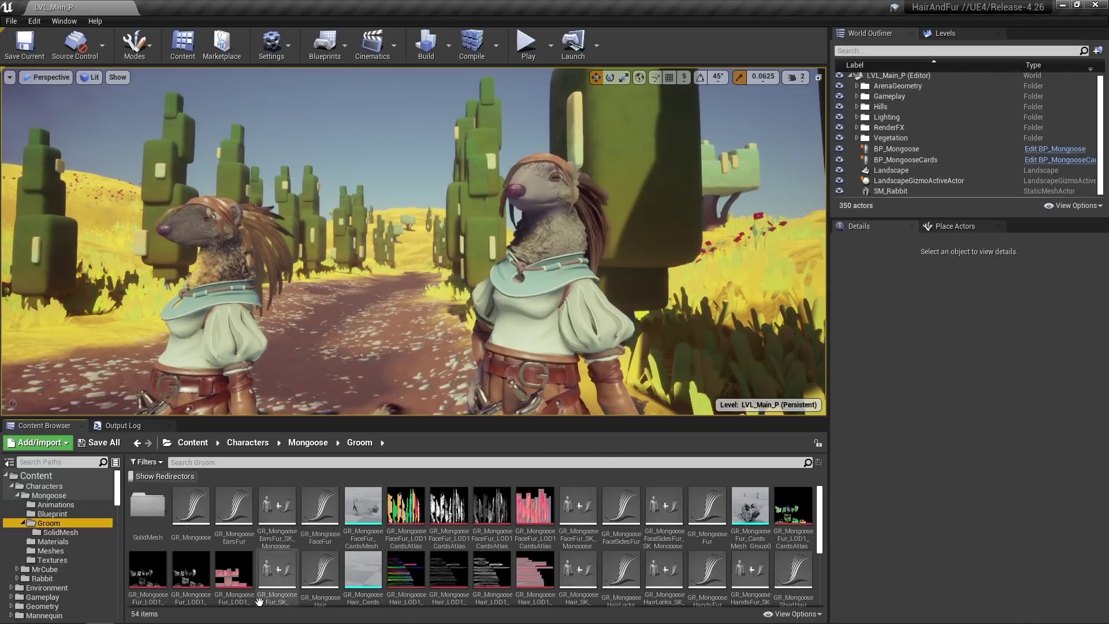
pyautogui.rightClick(324, 579)
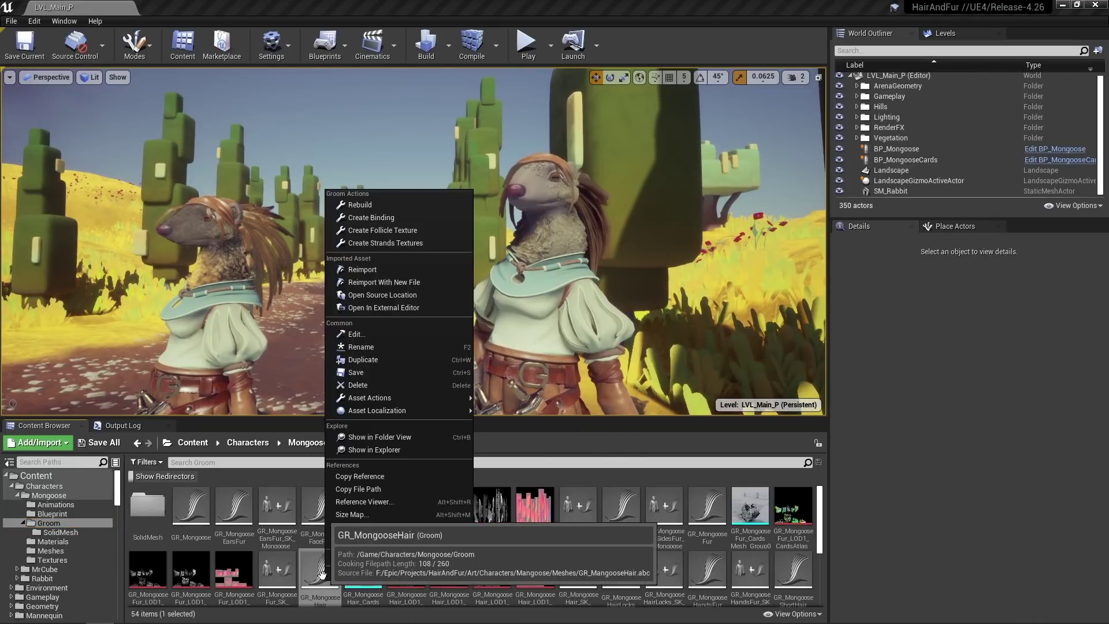
pyautogui.click(395, 241)
pyautogui.moveTo(534, 272); pyautogui.dragTo(474, 176)
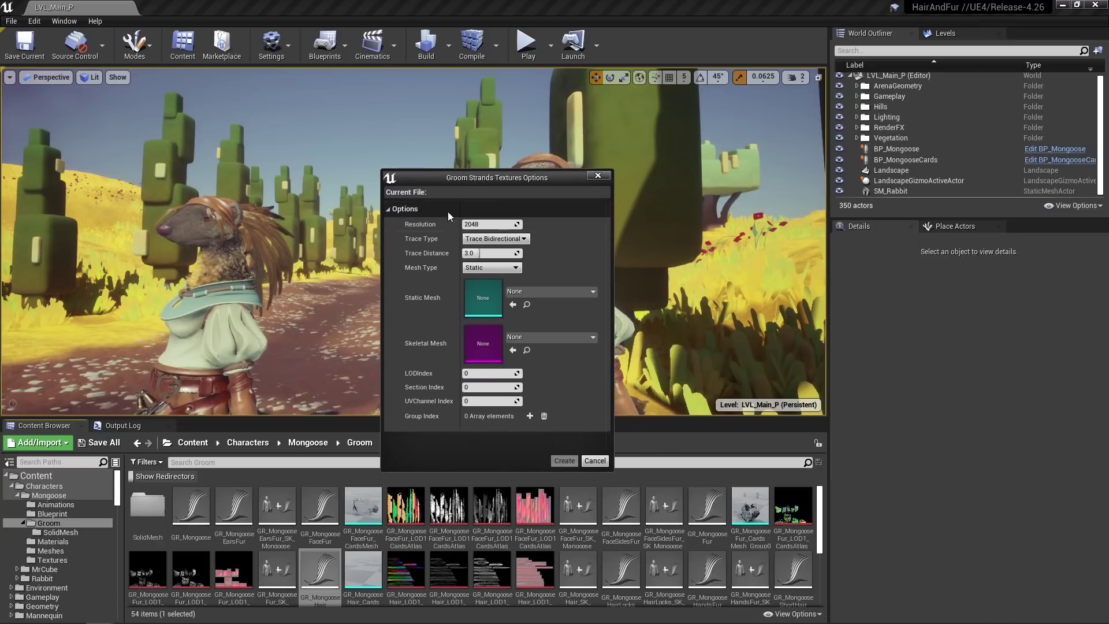
pyautogui.click(520, 240)
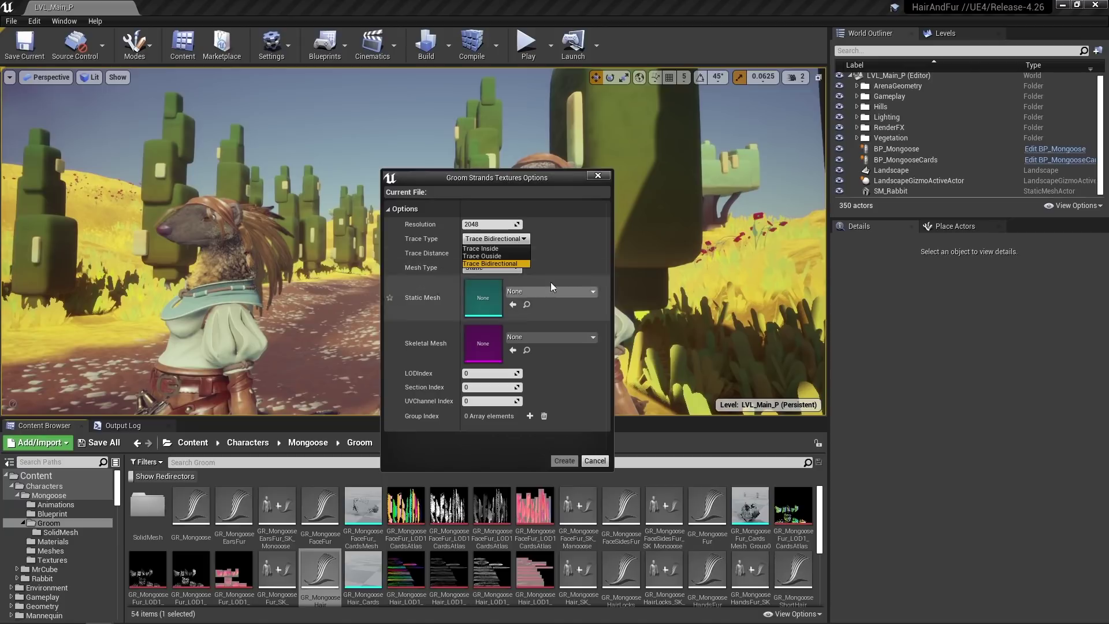
pyautogui.click(517, 241)
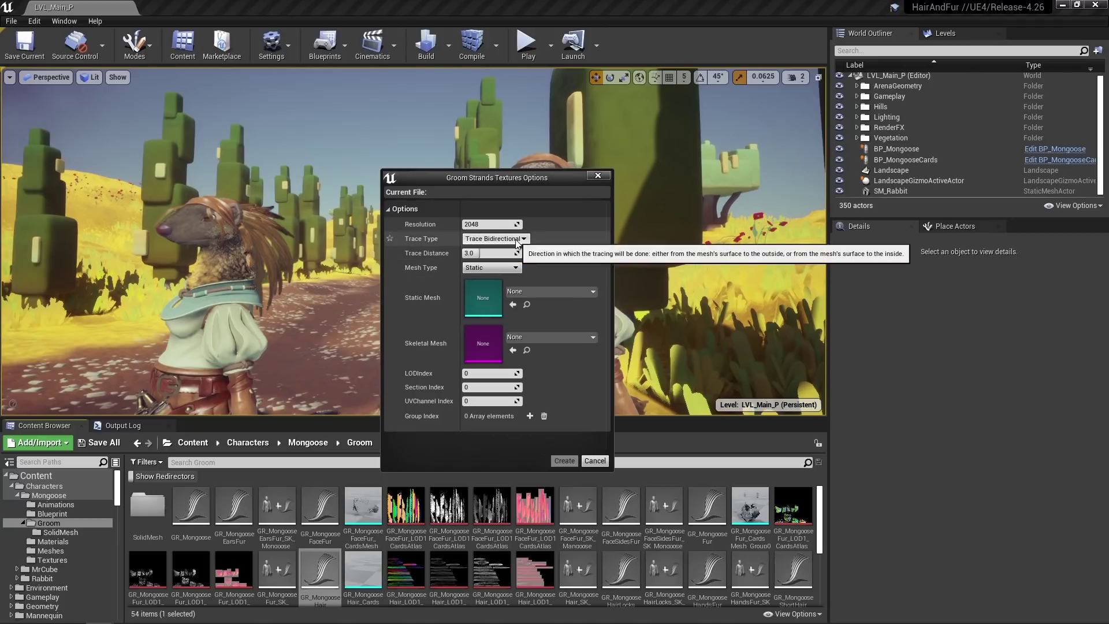